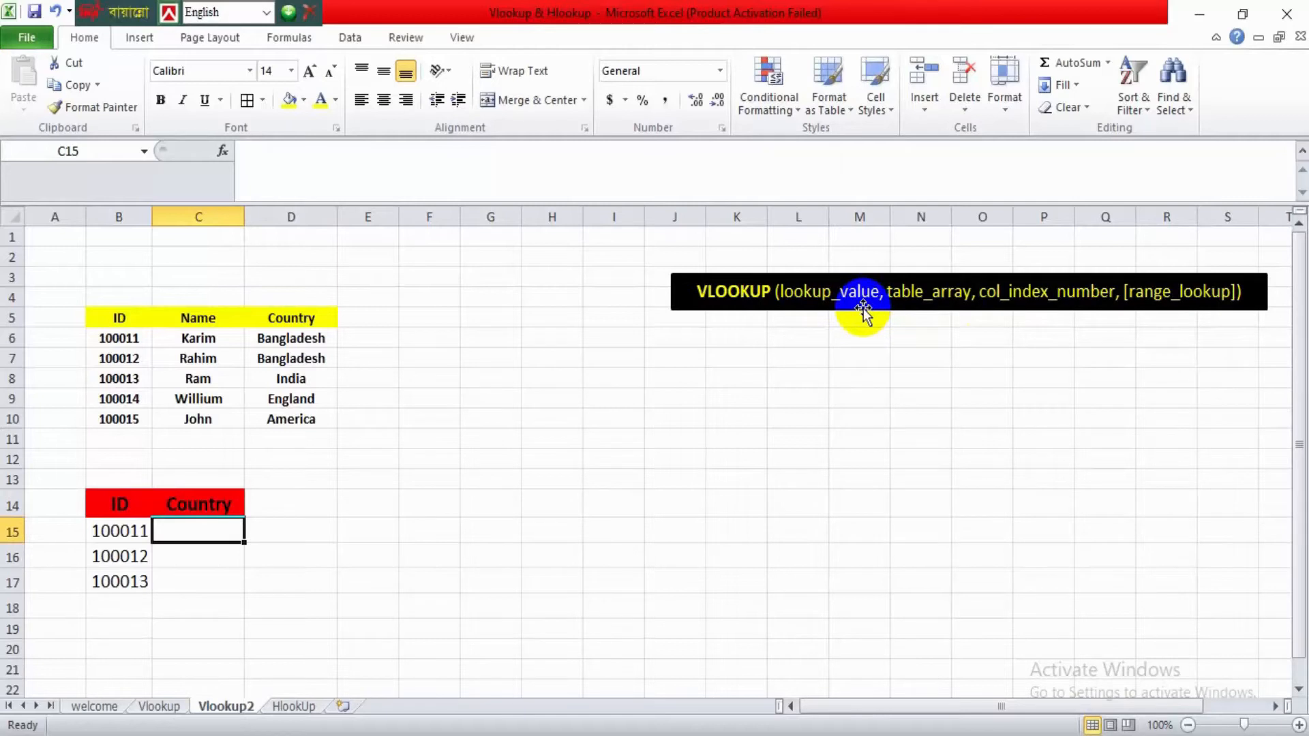
In C15, start a VLOOKUP formula with B15 as the lookup value and B5:D10 as the table array.
left_click(111, 535)
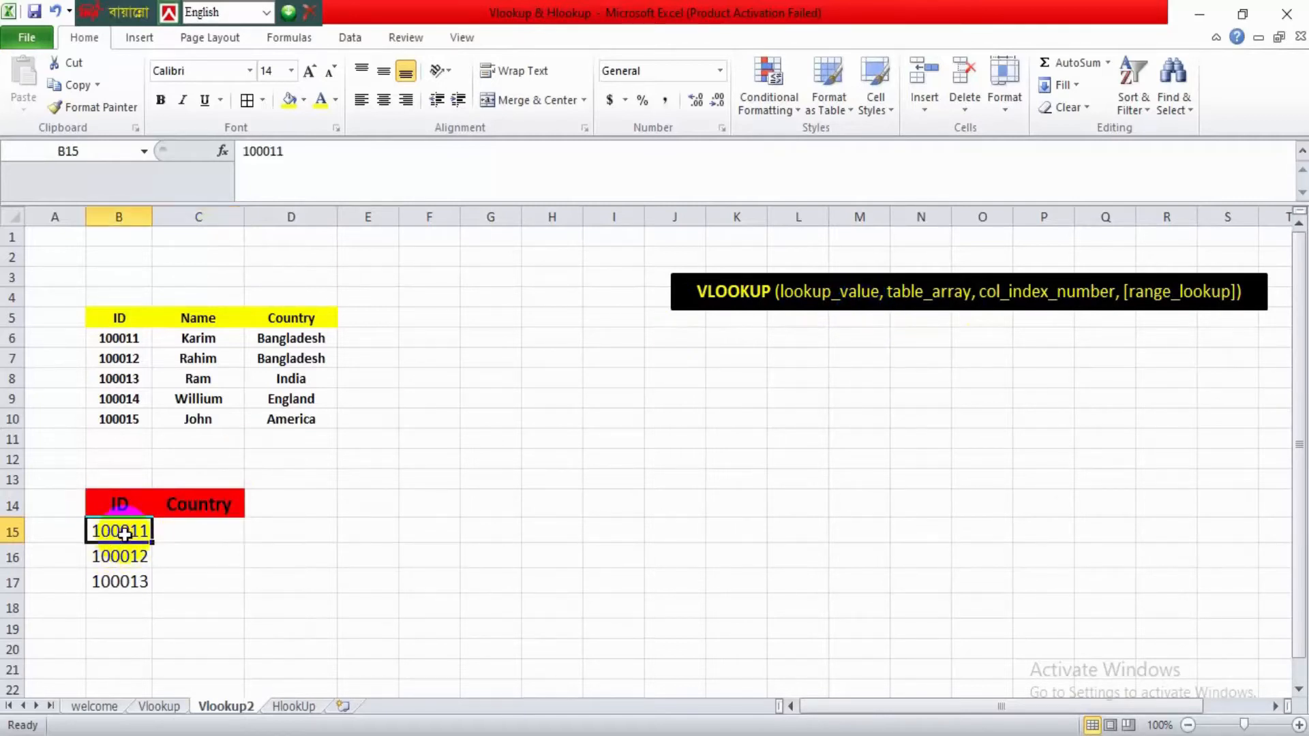
left_click(199, 535)
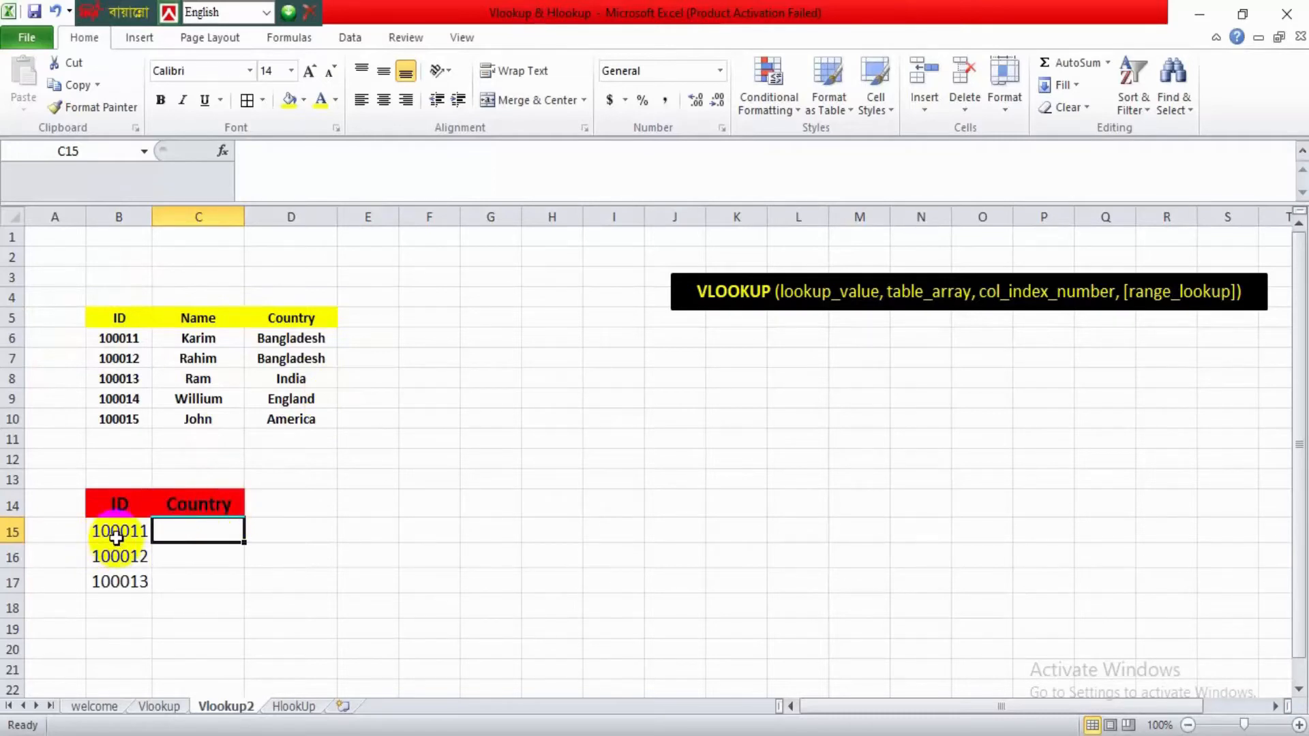
type("=")
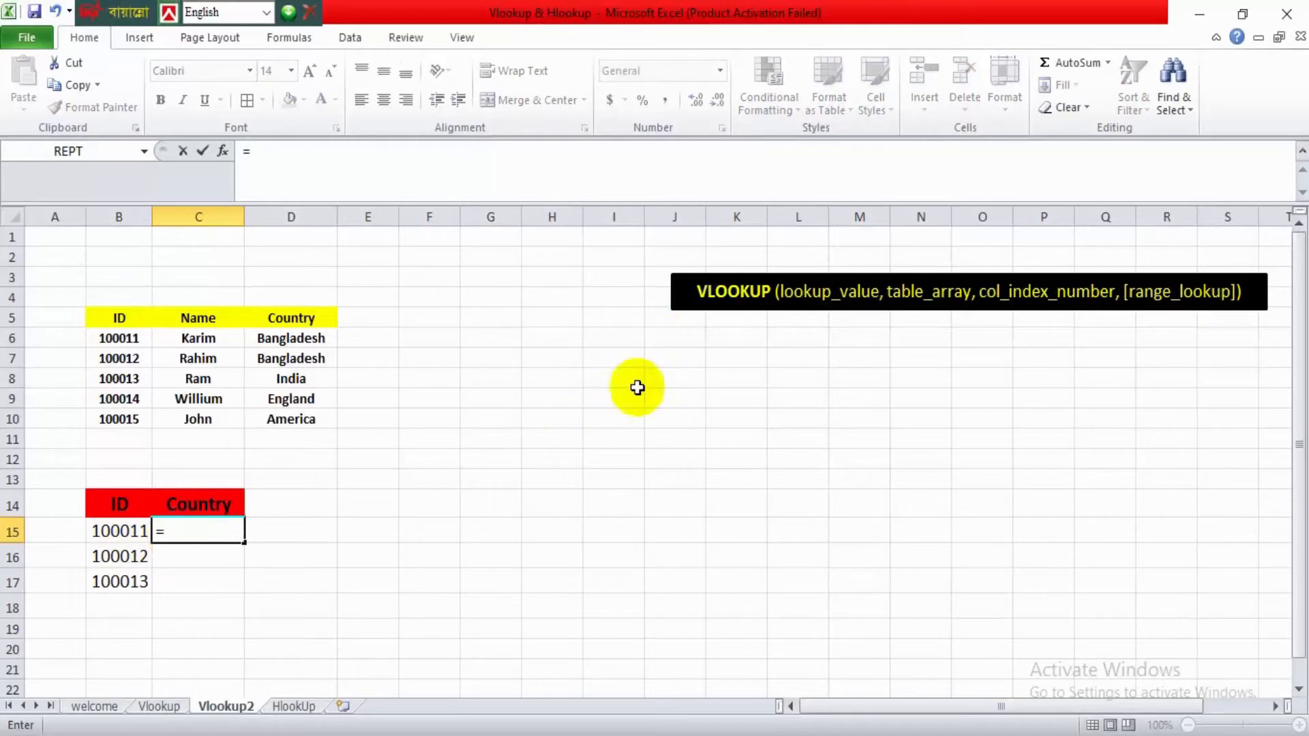
type("l")
key("BackSpace")
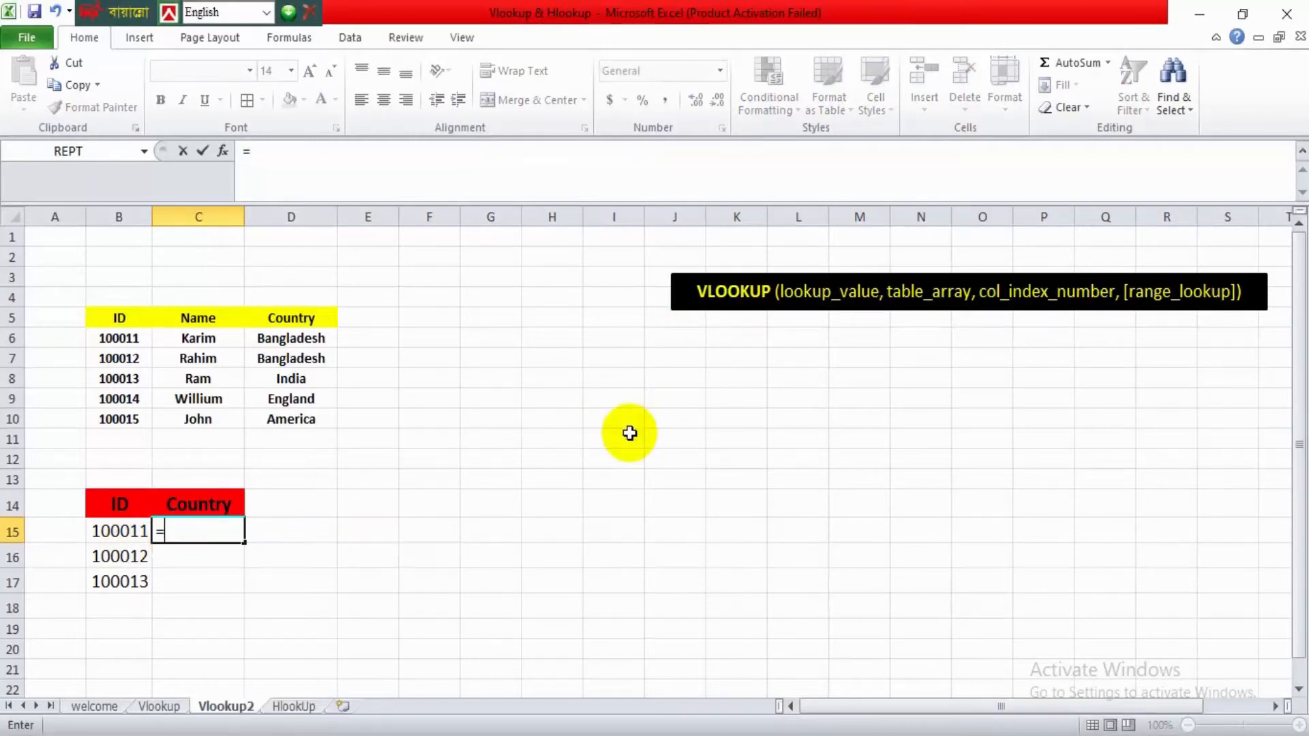
type("vl")
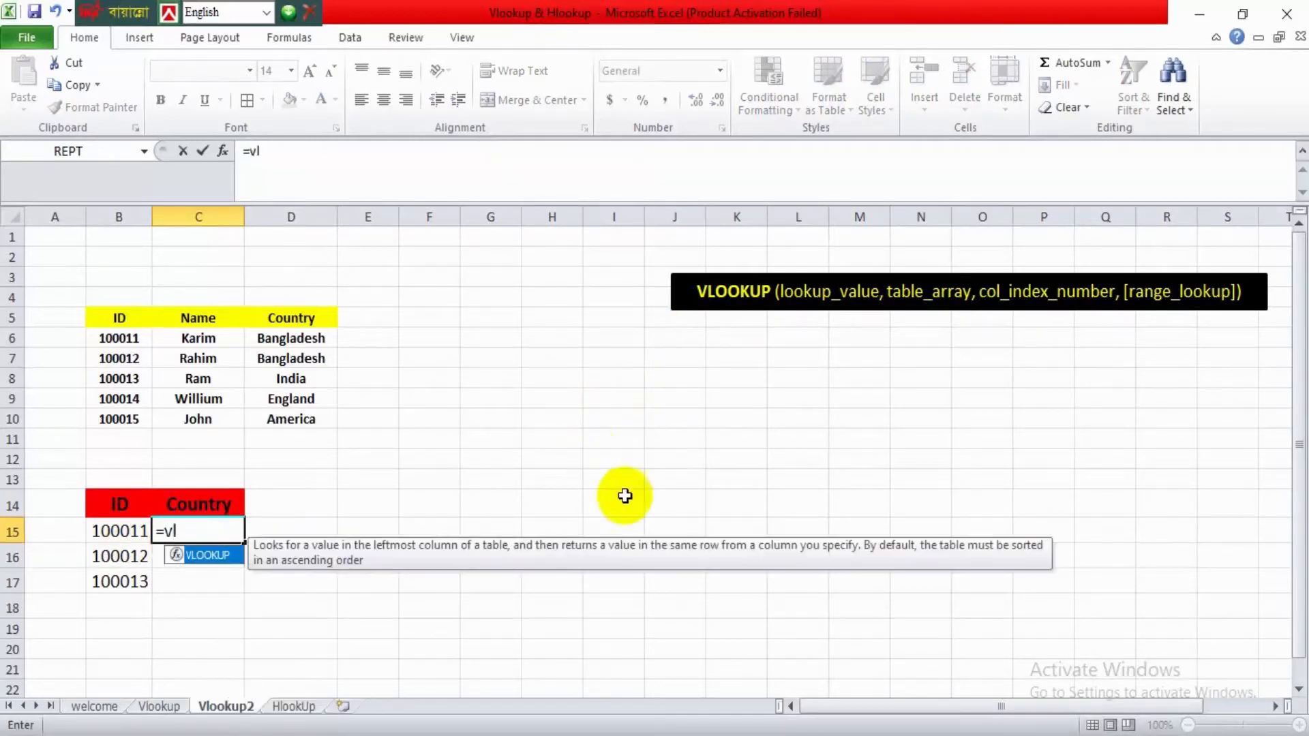
double_click(216, 555)
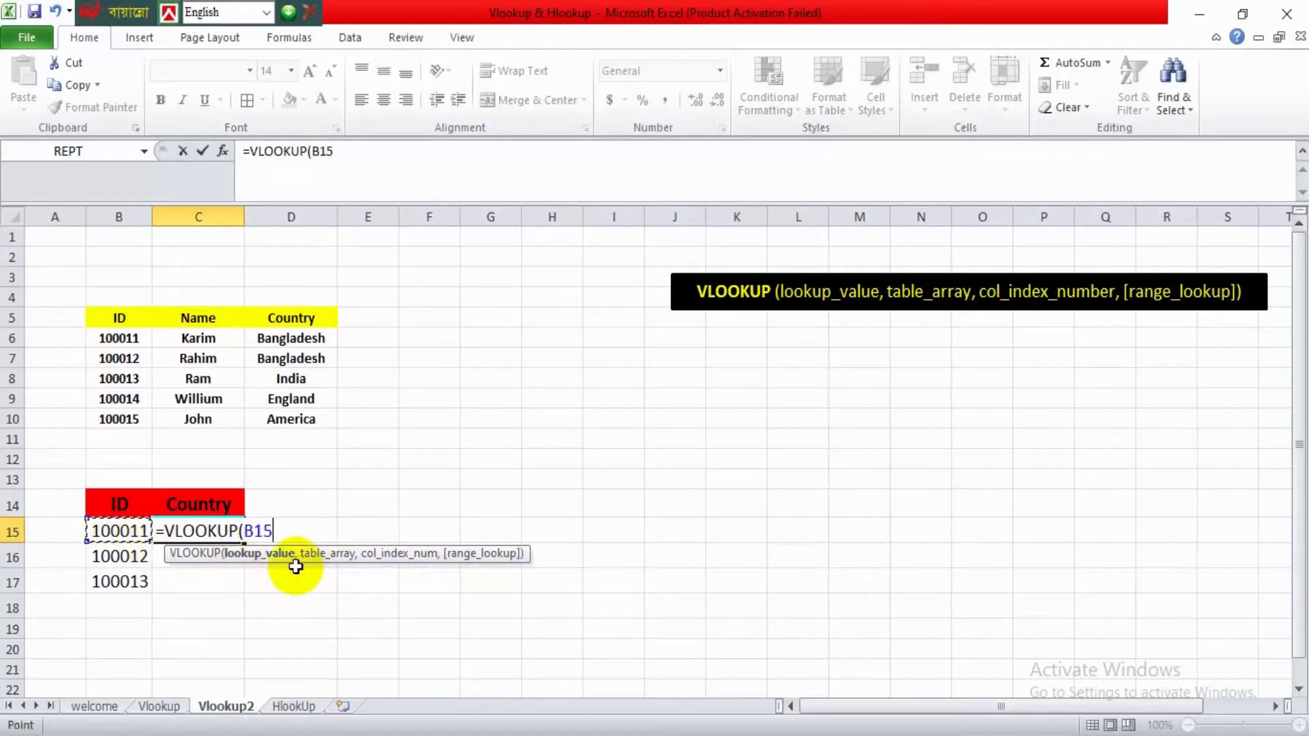
type(",")
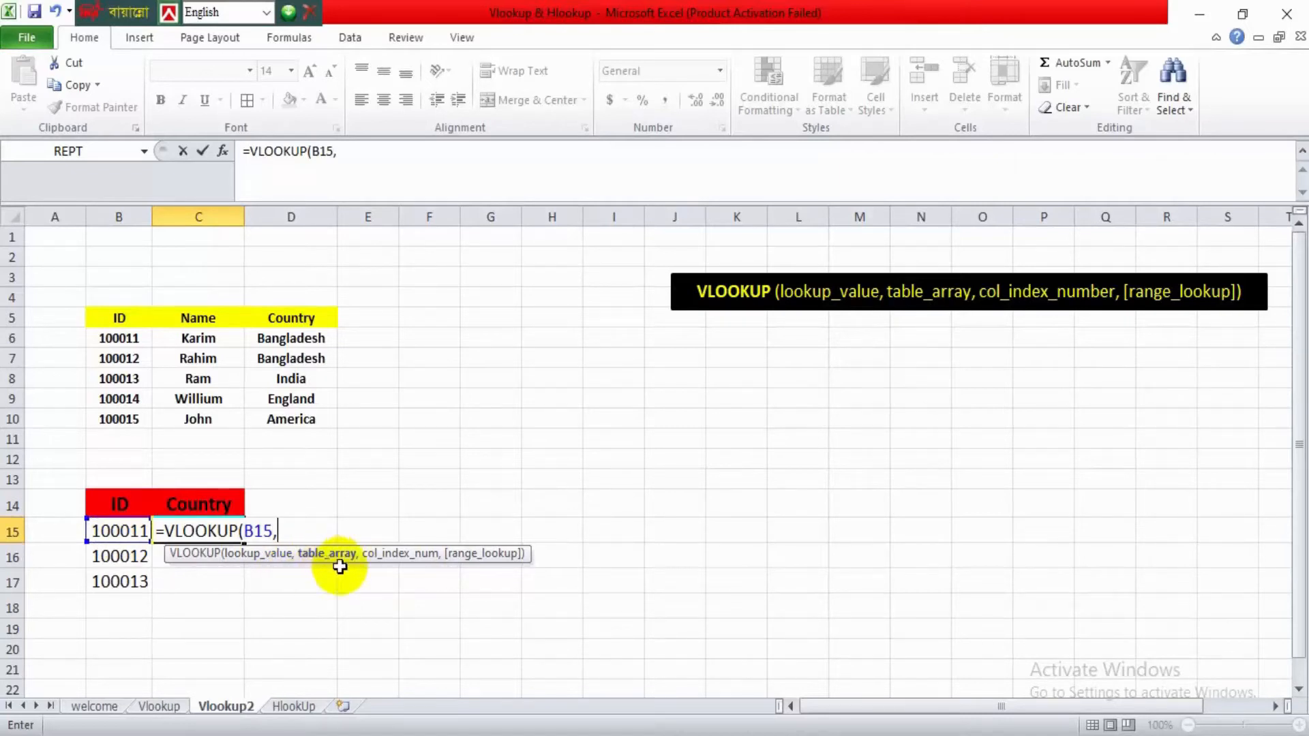
left_click_drag(111, 320, 330, 423)
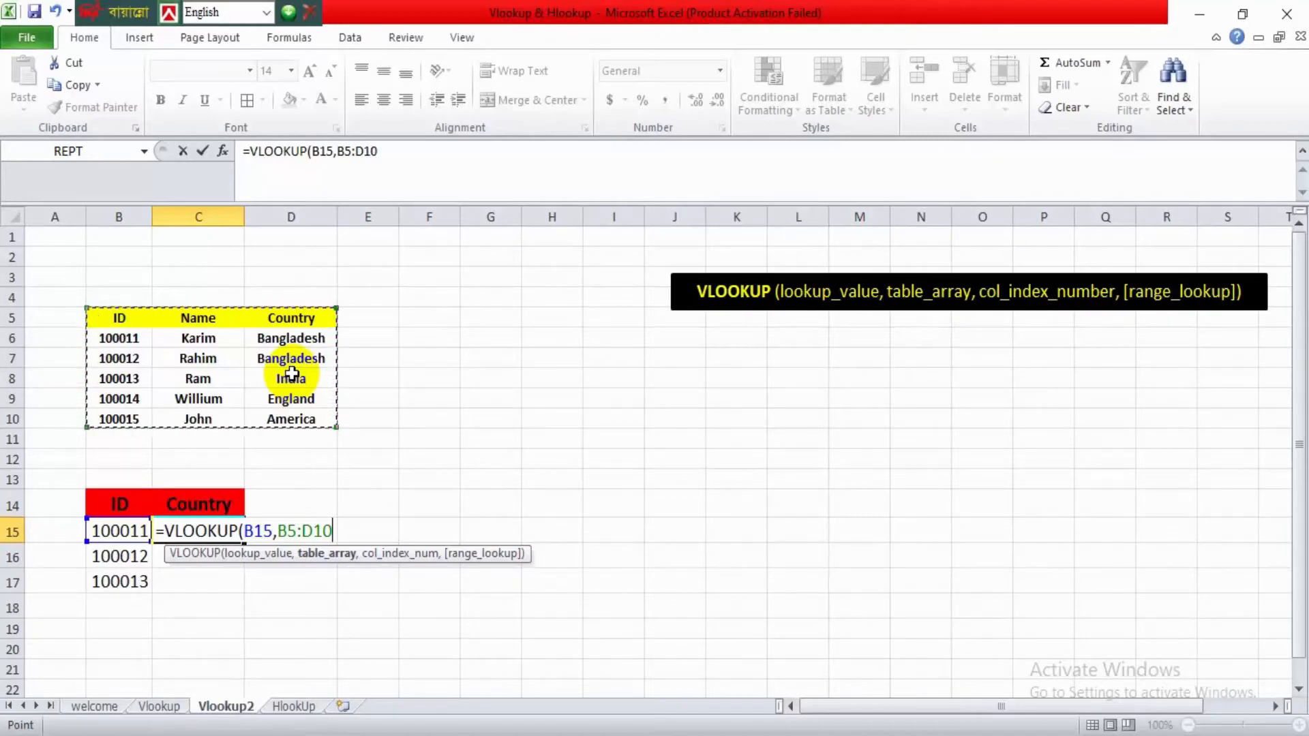
Complete the VLOOKUP formula in C15 with column index 3 and FALSE for an exact match.
left_click(292, 42)
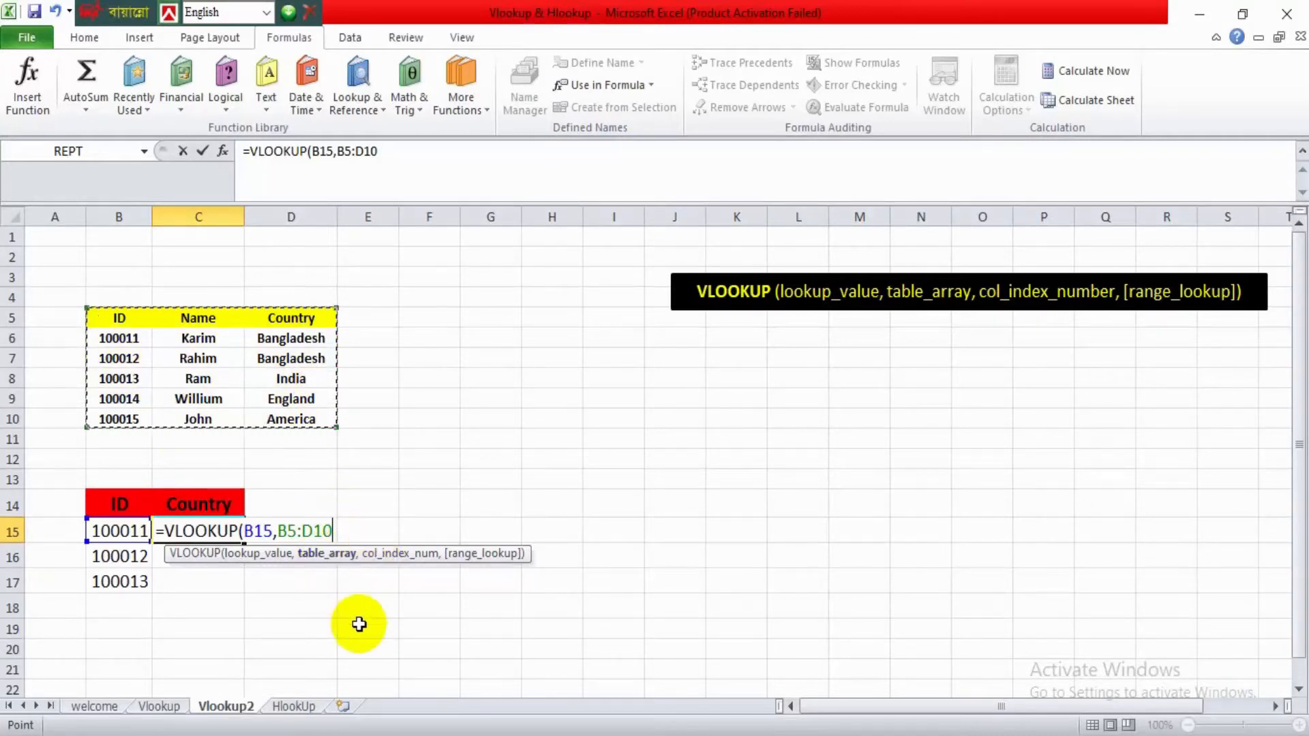
type(",3")
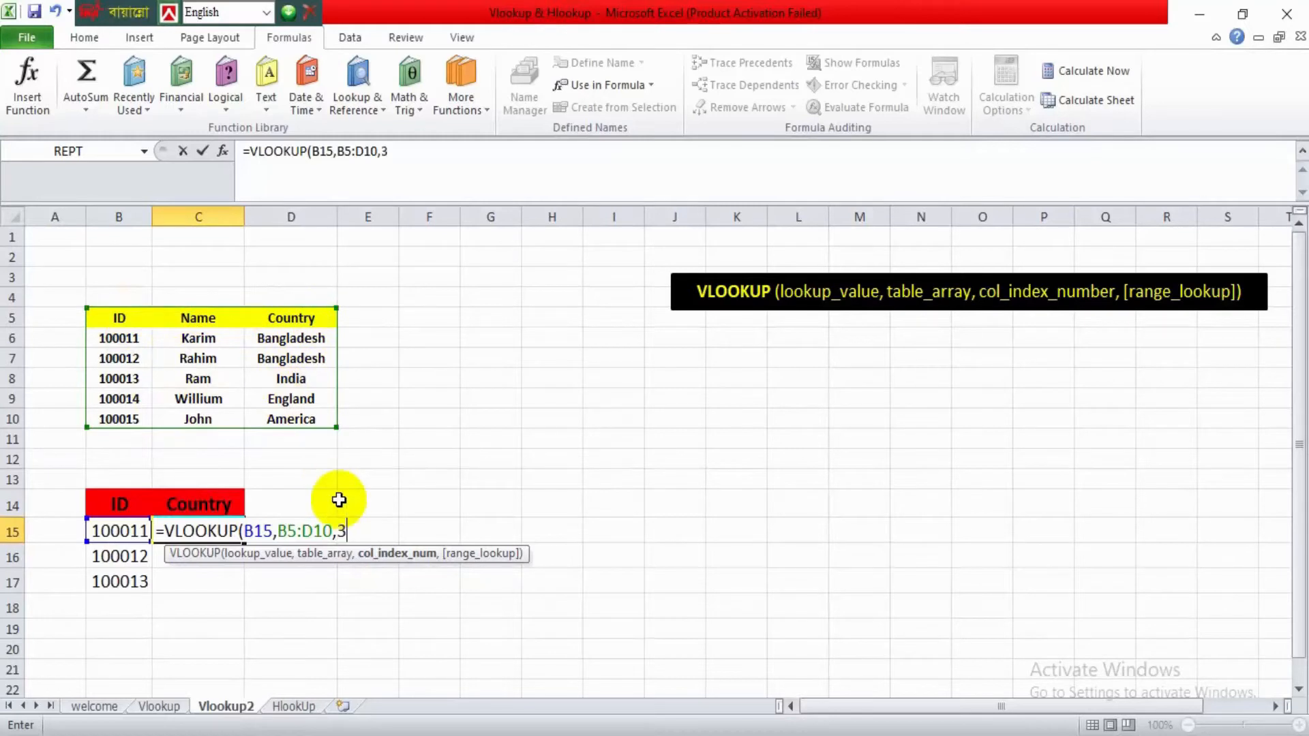
type(",")
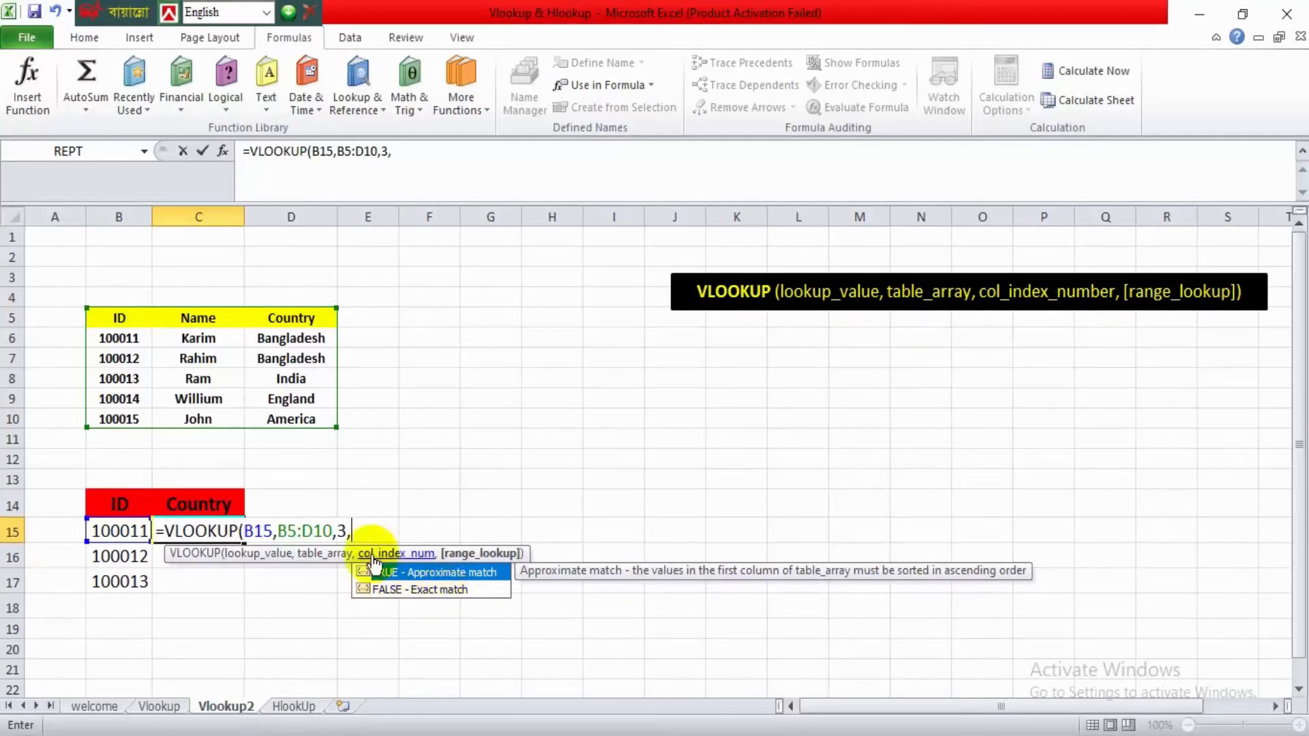
double_click(398, 591)
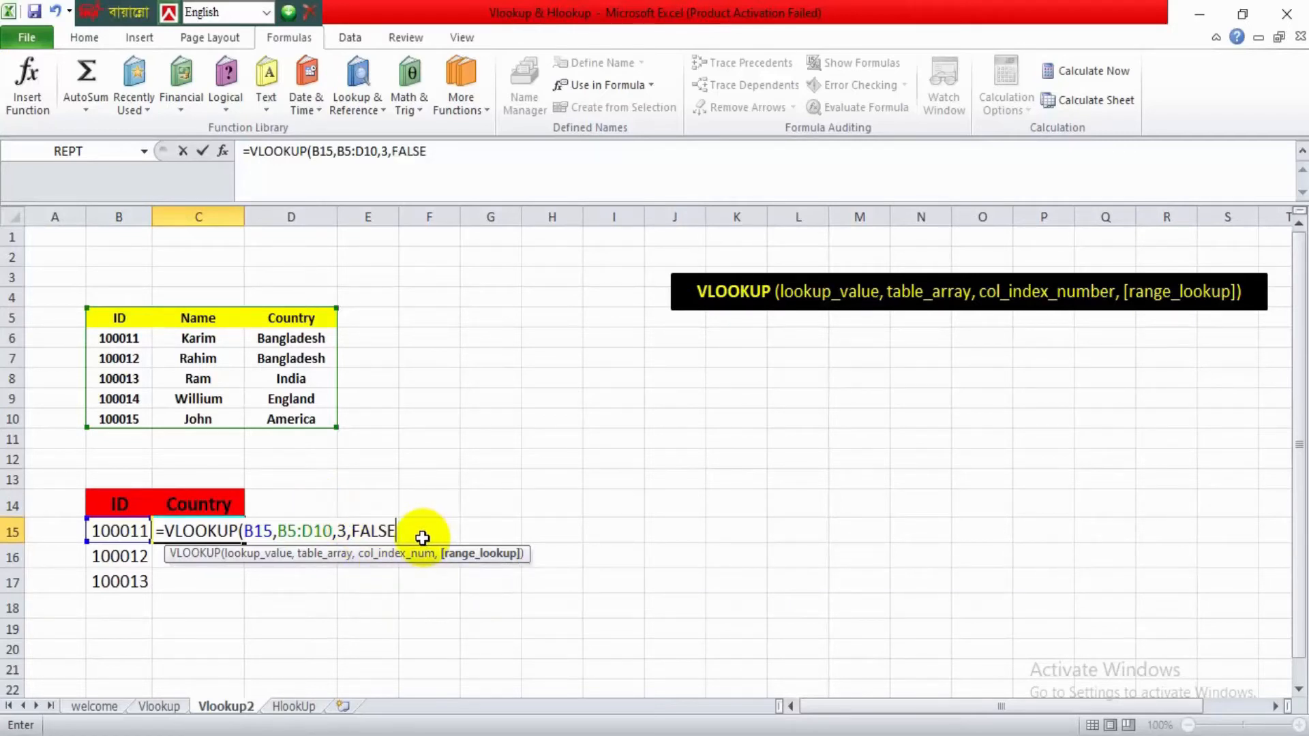
key("Return")
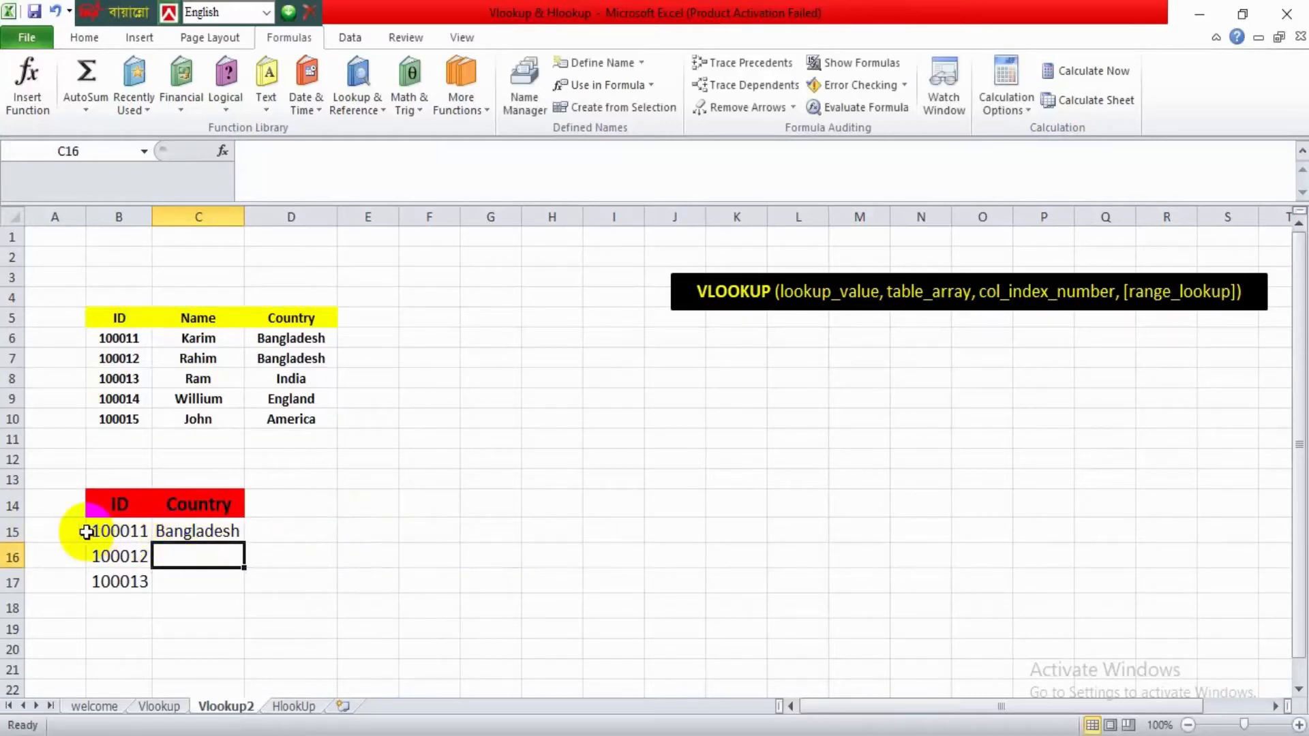
Compare the ID in B15 and the country in C15 with source cells B6 and D6, and review the remaining lookup rows.
left_click(109, 529)
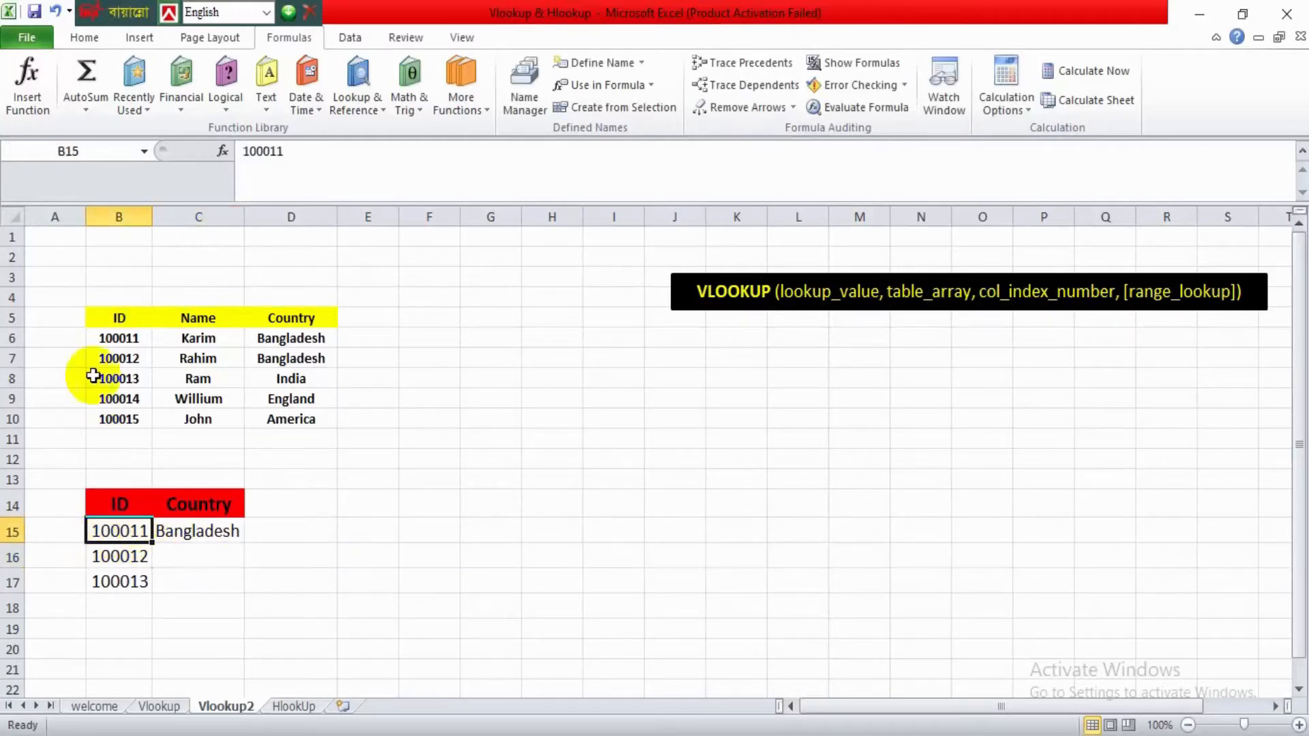
left_click(114, 338)
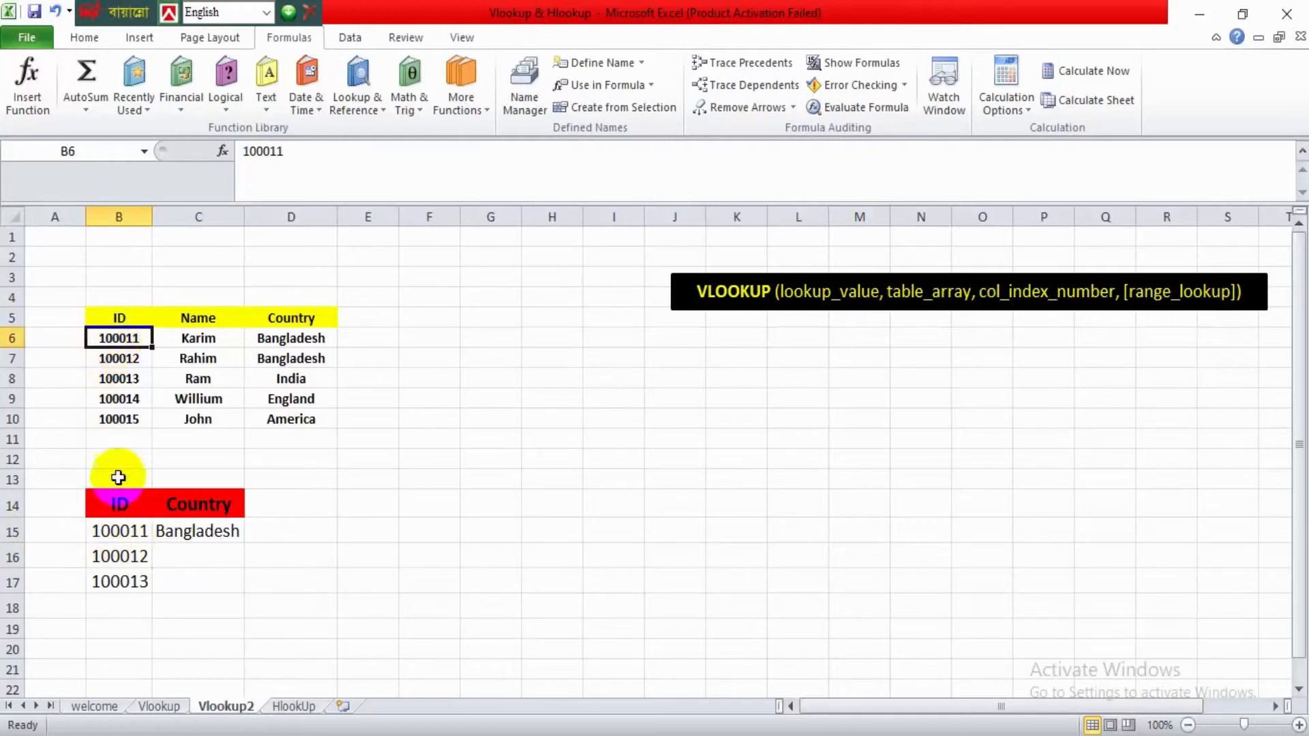
left_click(294, 340)
left_click(208, 529)
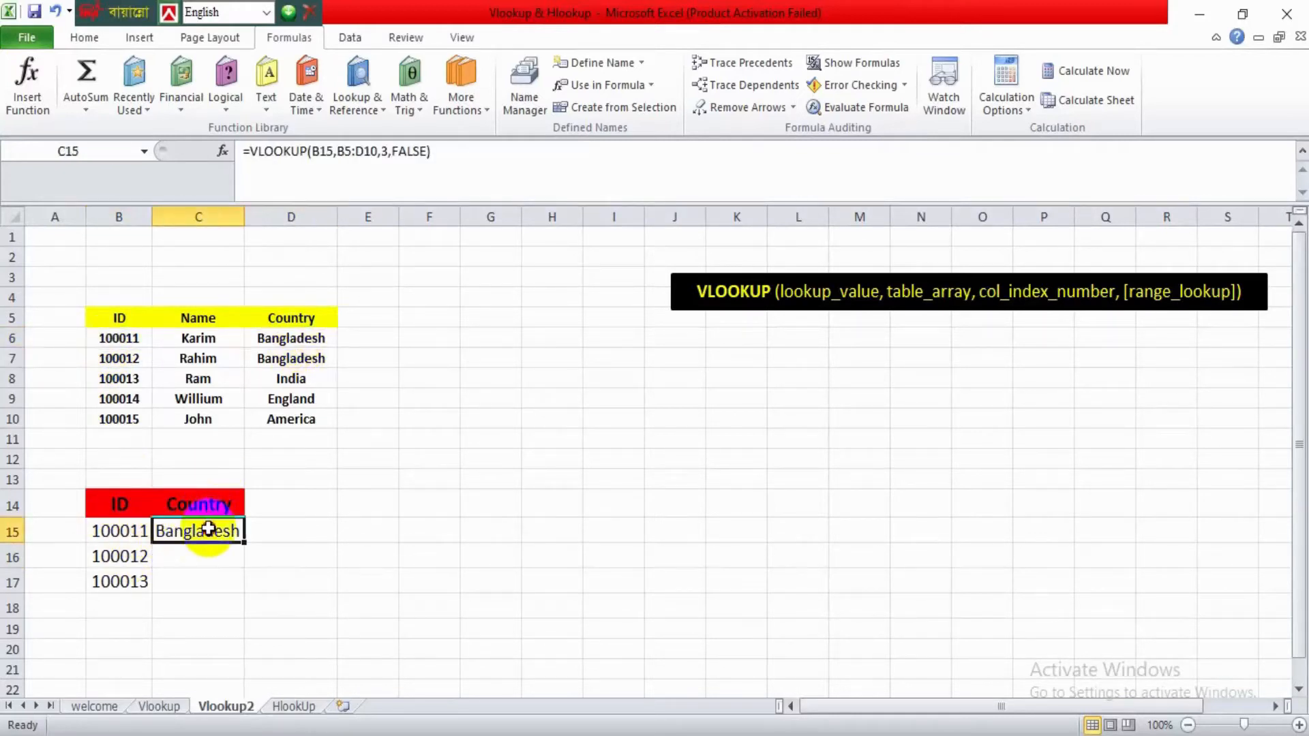
left_click(188, 553)
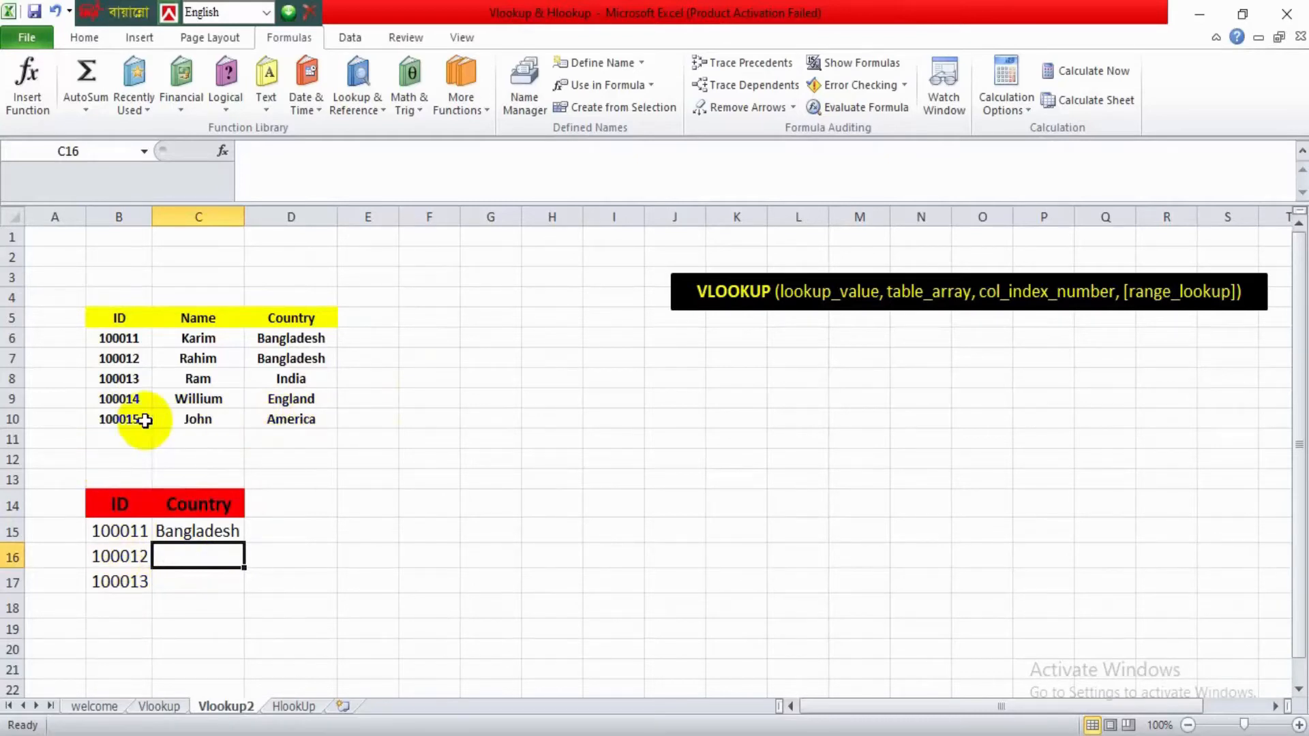
left_click(133, 587)
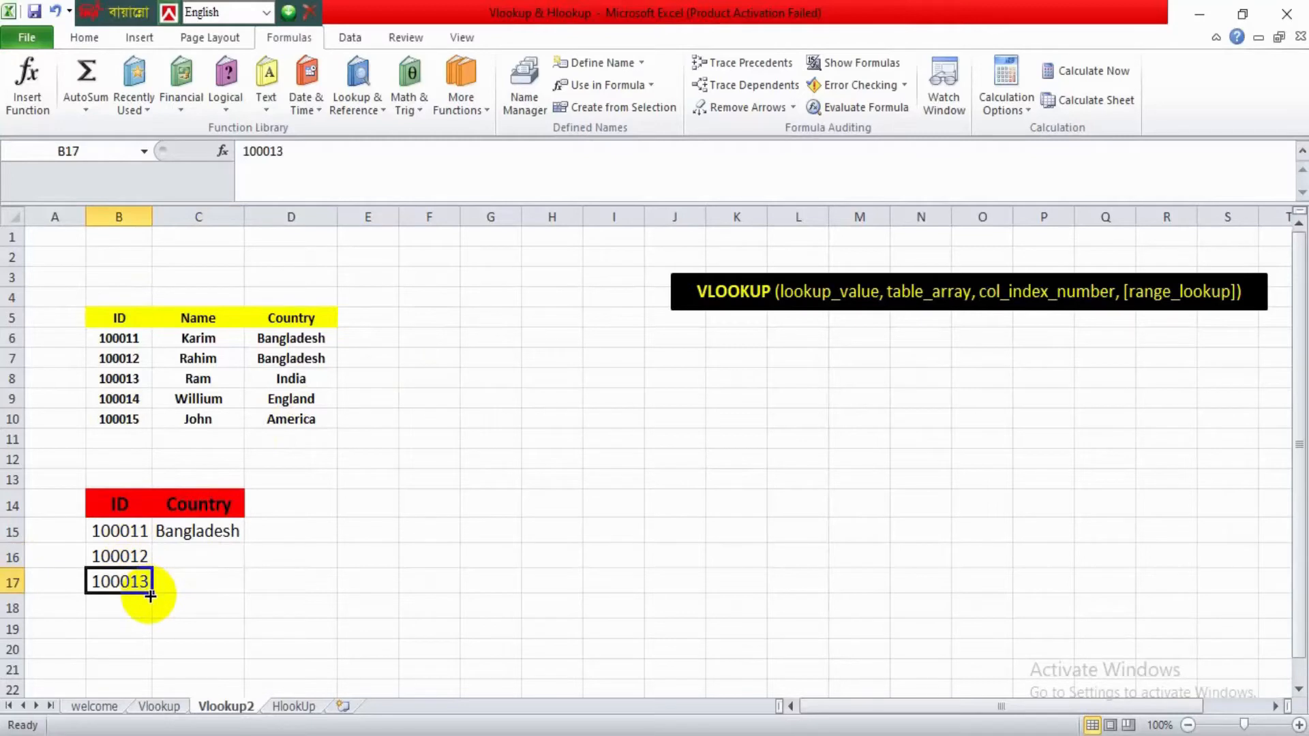
mouse_move(150, 595)
left_mouse_down()
mouse_move(147, 615)
mouse_move(149, 597)
left_mouse_up()
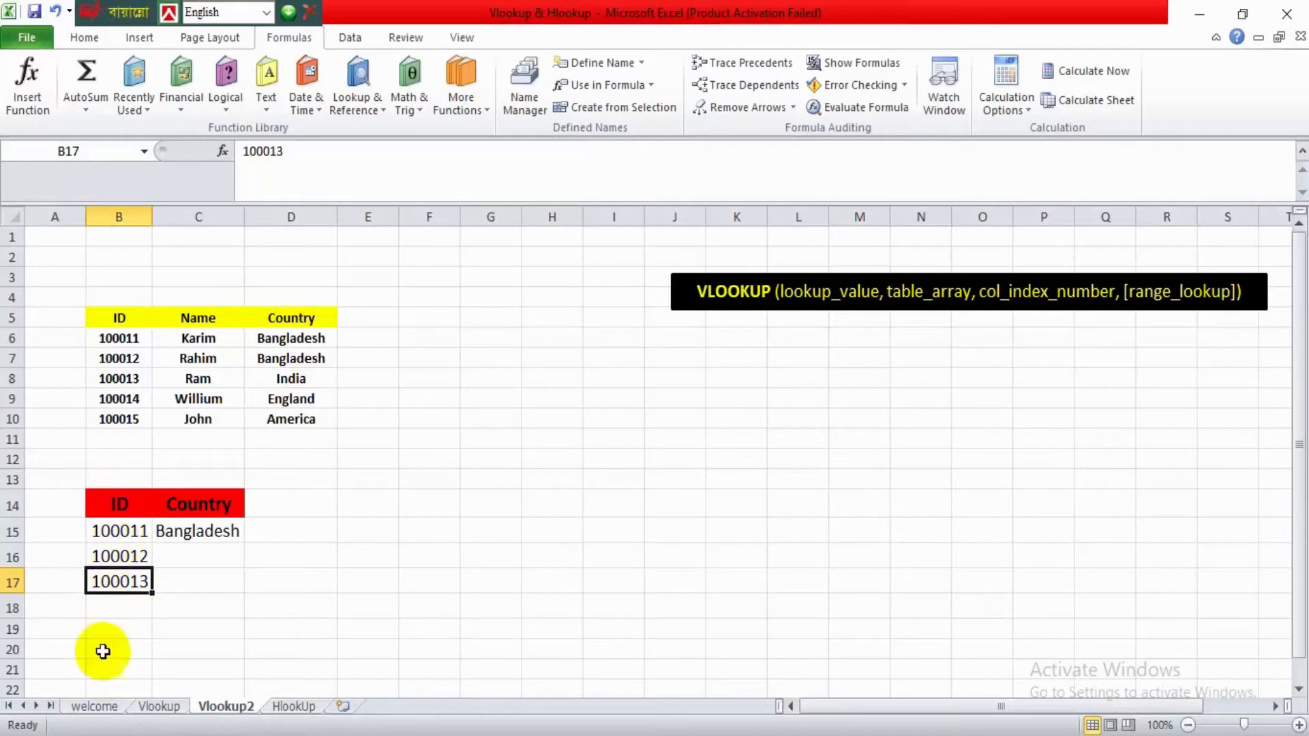
Enter the ID from B10 in B19 and start a VLOOKUP formula in C19 with B19 as the lookup value.
left_click(110, 632)
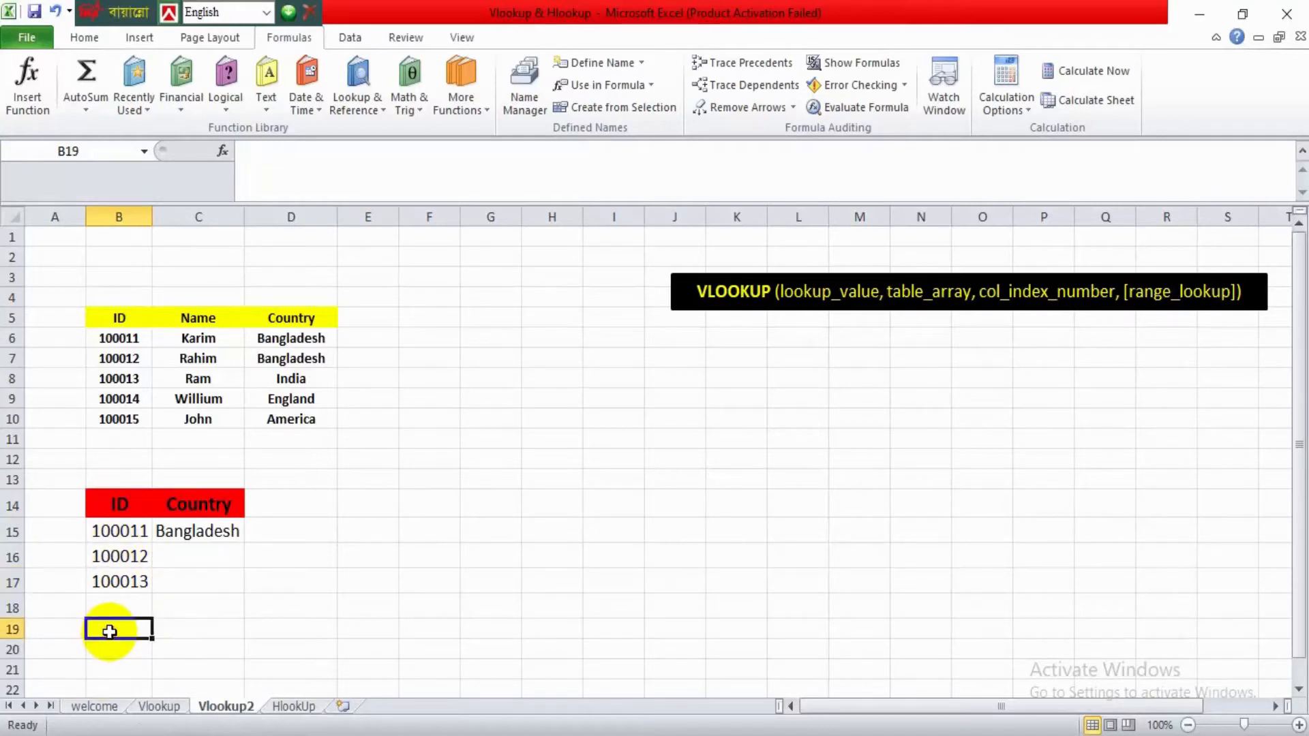
type("100015")
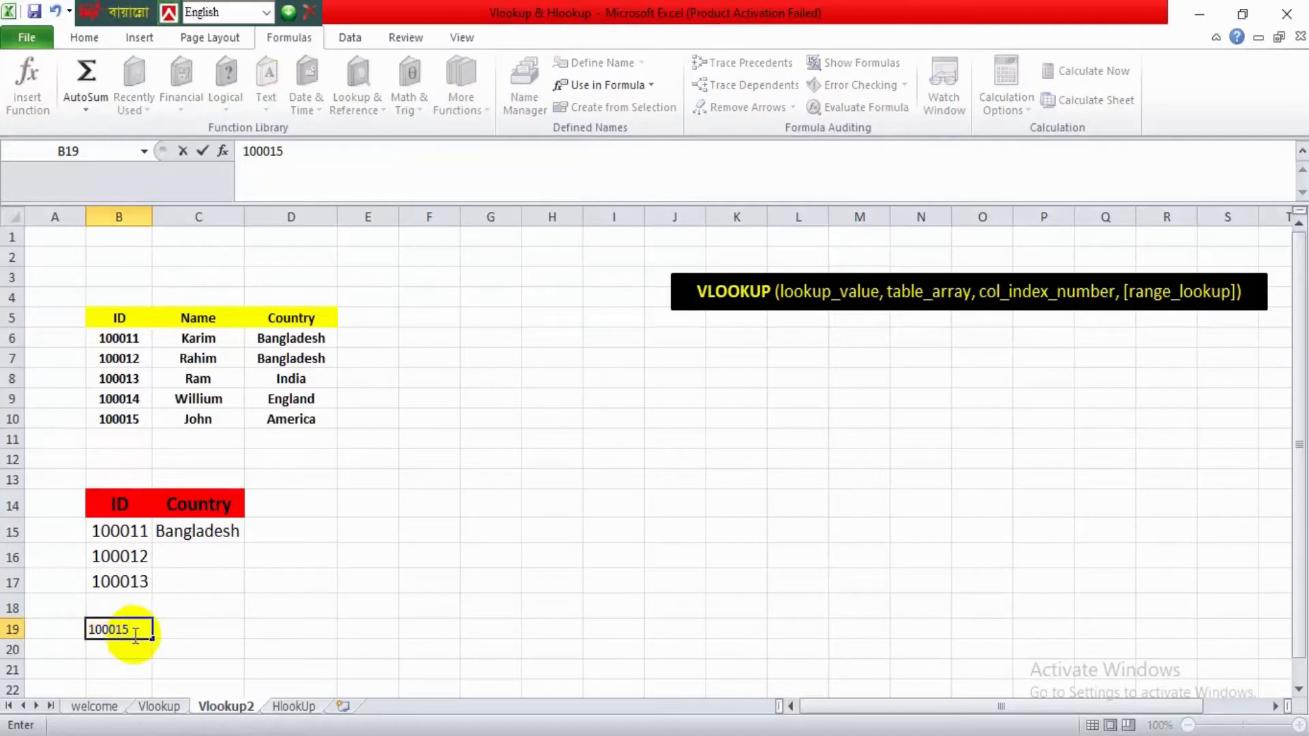
left_click(191, 630)
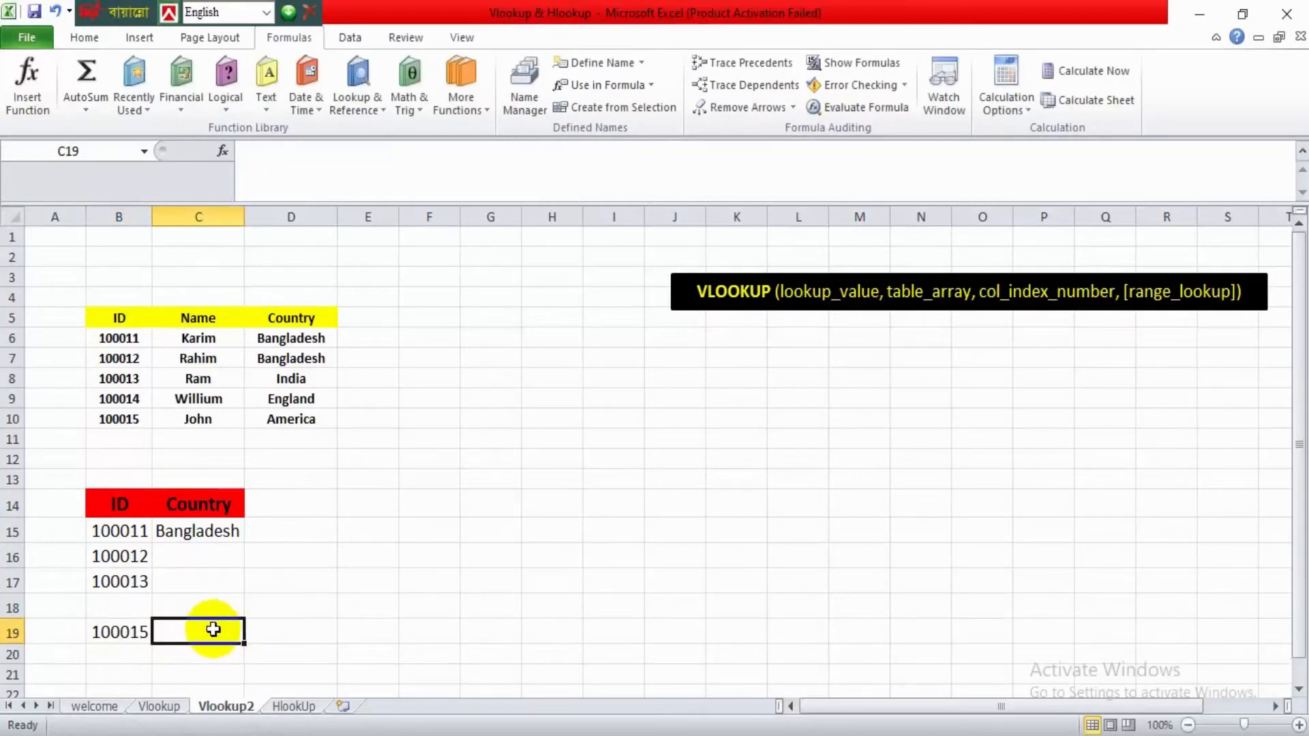
type("=")
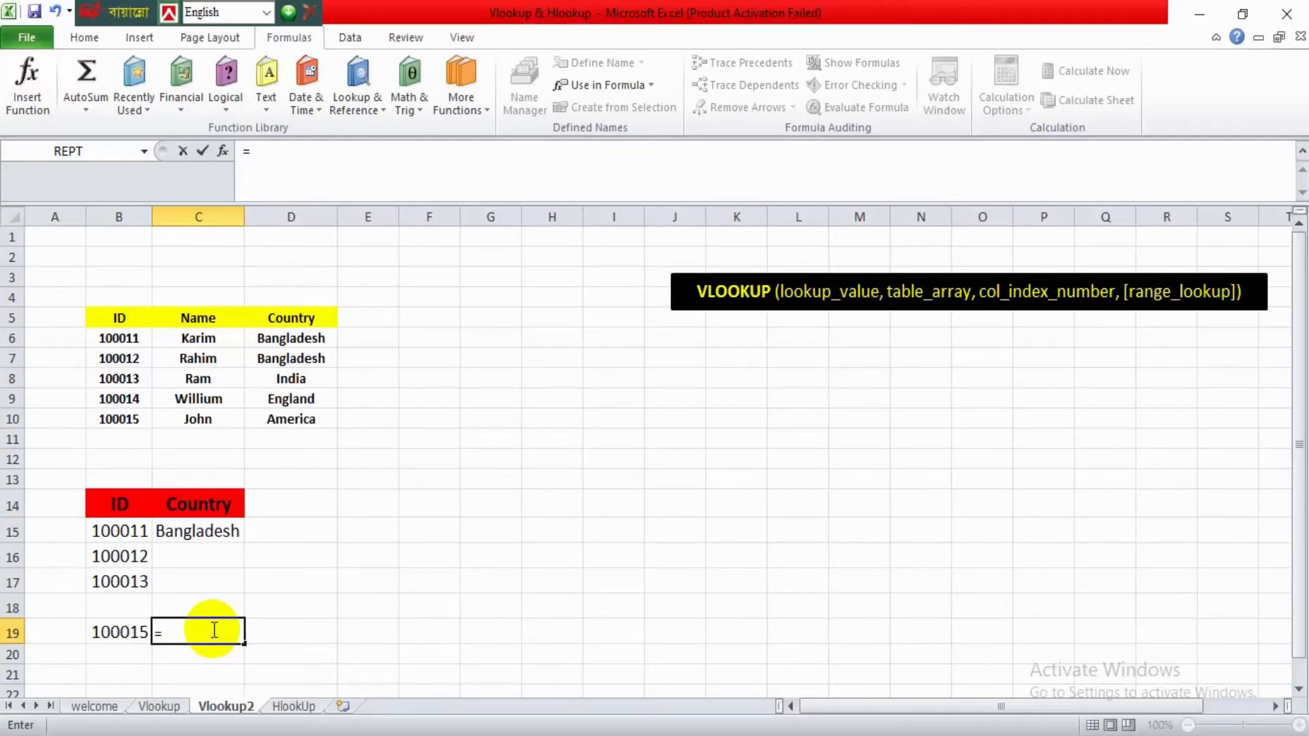
type("vl")
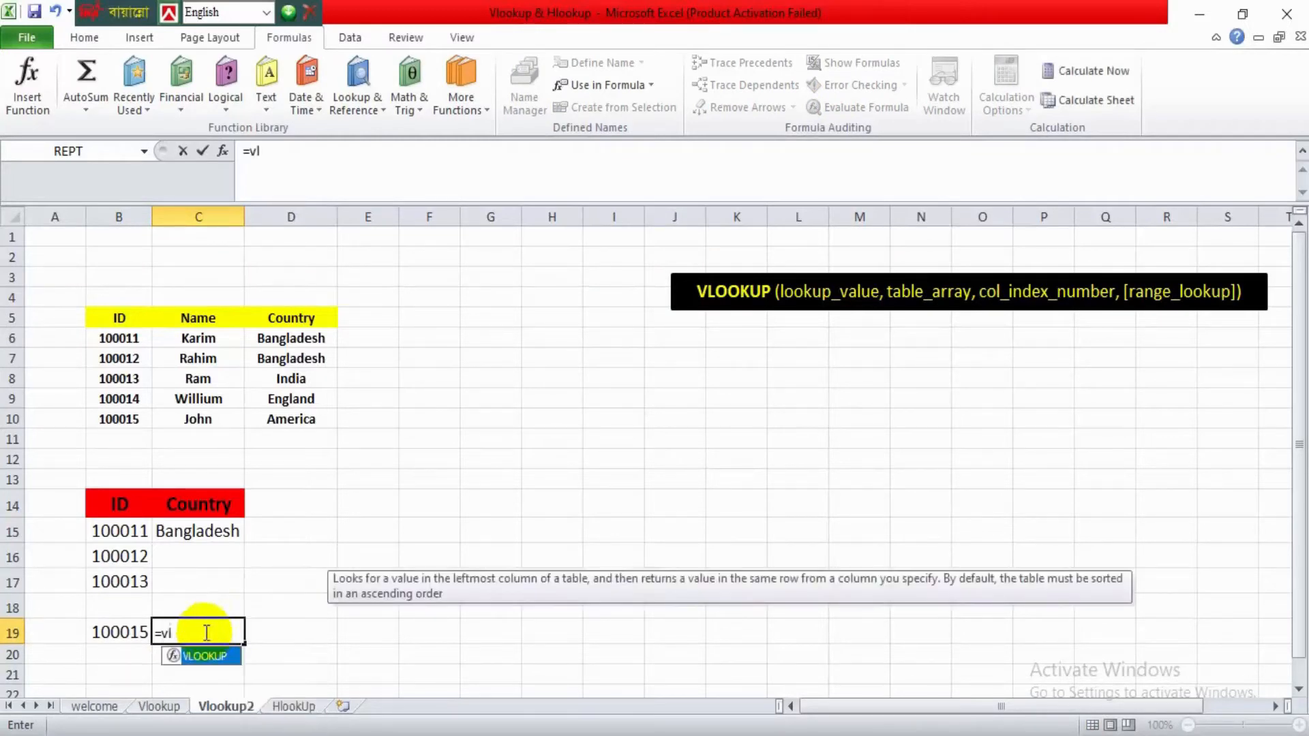
double_click(228, 667)
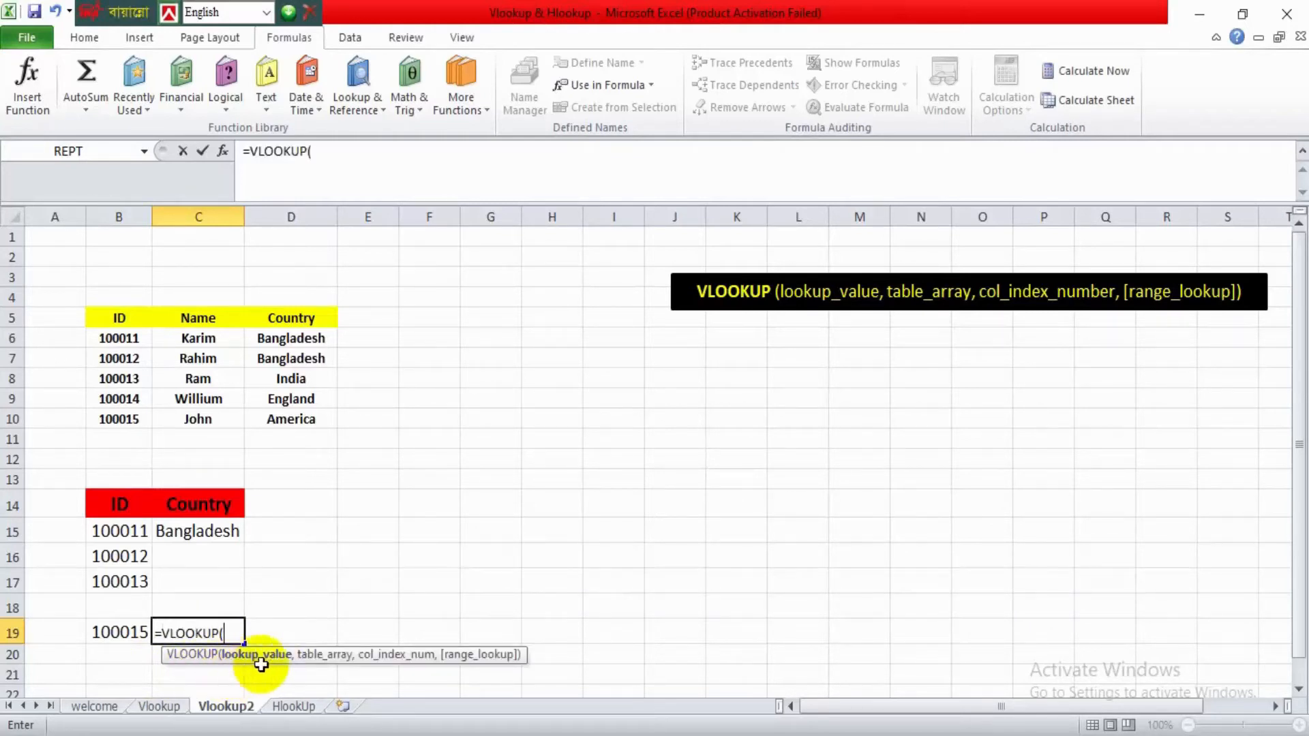
left_click(128, 634)
type(",")
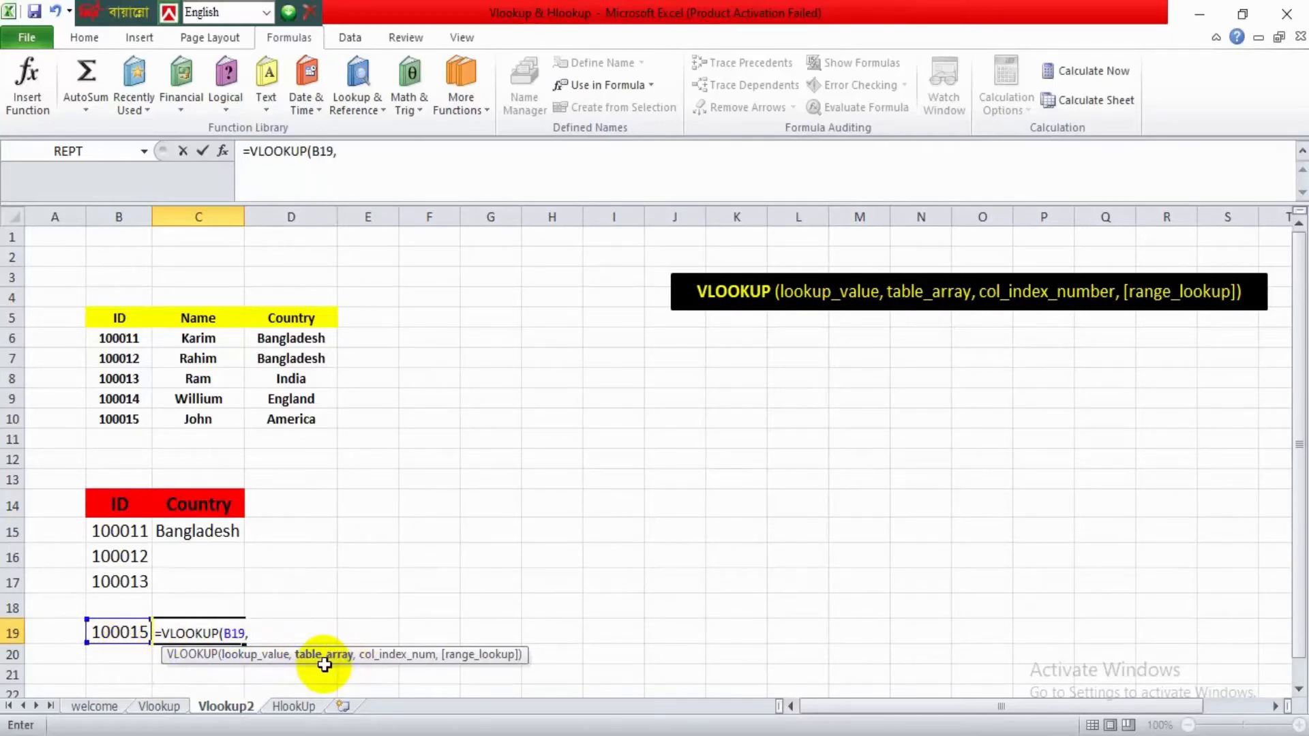
Complete the VLOOKUP formula in C19 with table array B5:D10, column index 3 and FALSE for an exact match.
left_click_drag(101, 318, 300, 418)
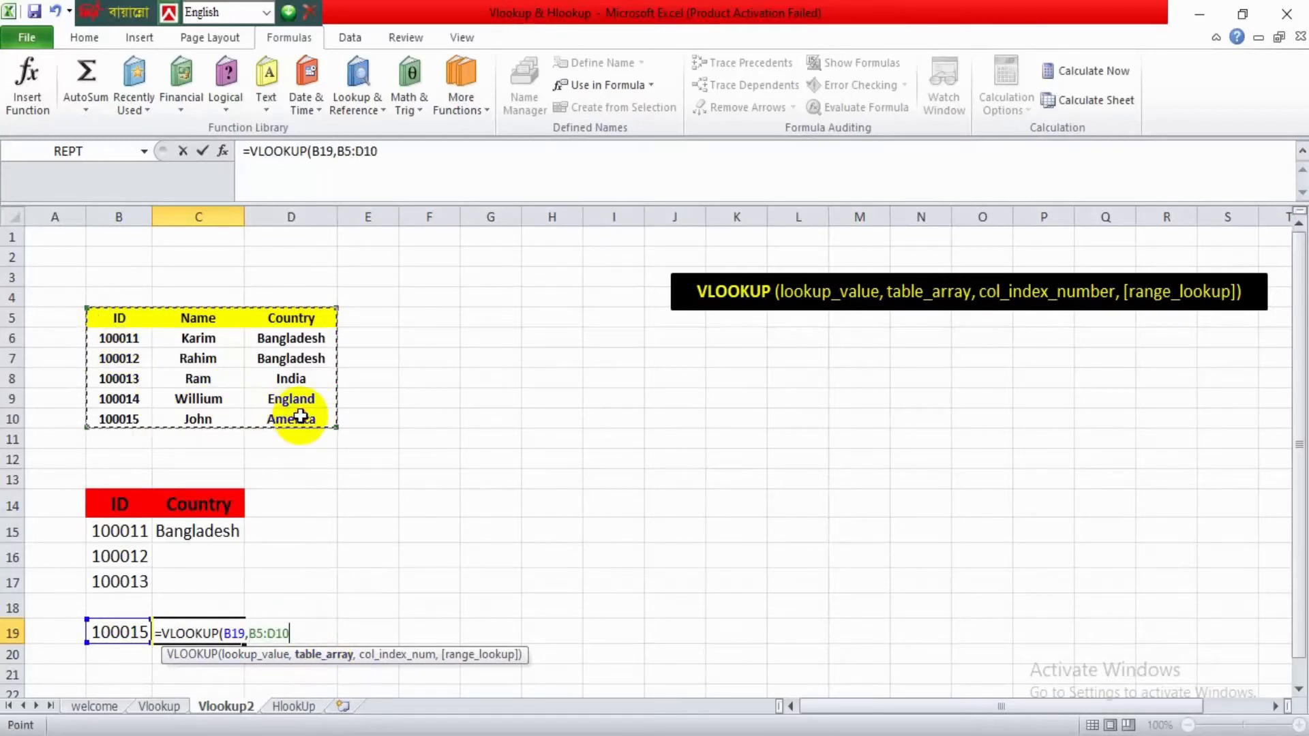
type(",")
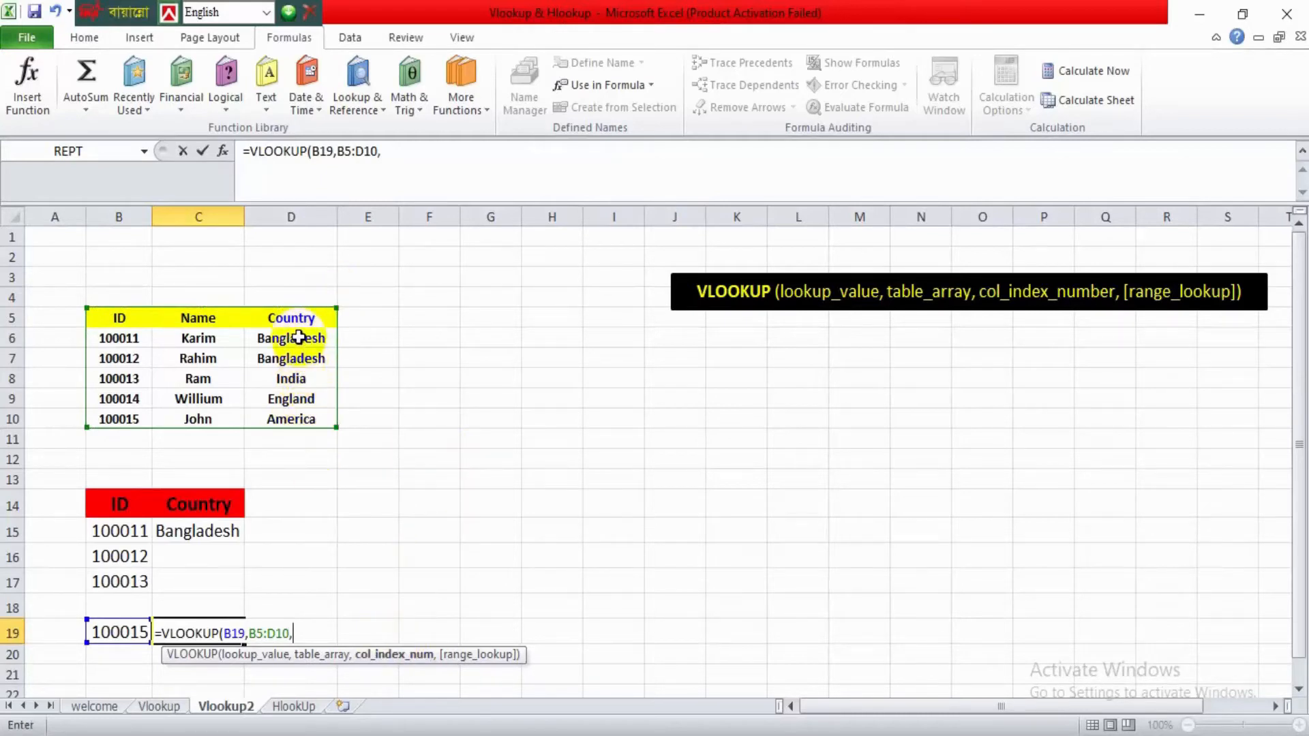
type("3,")
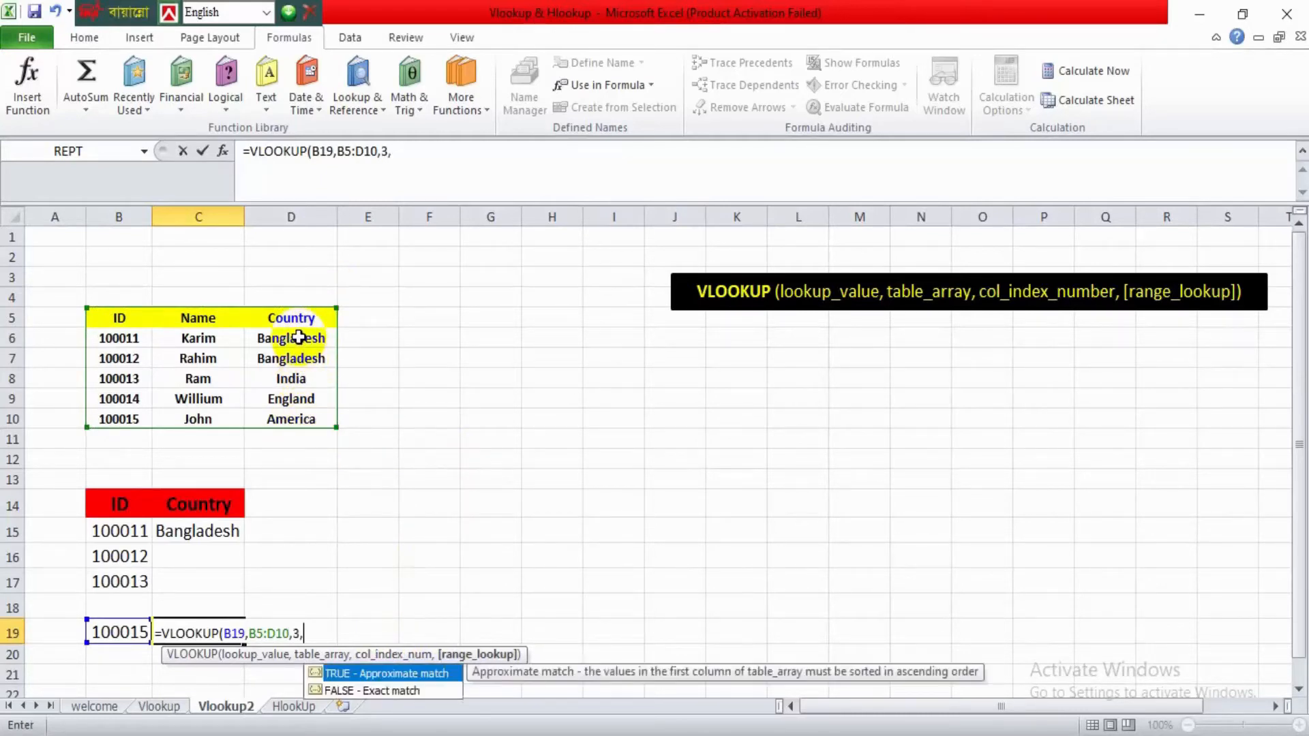
double_click(378, 691)
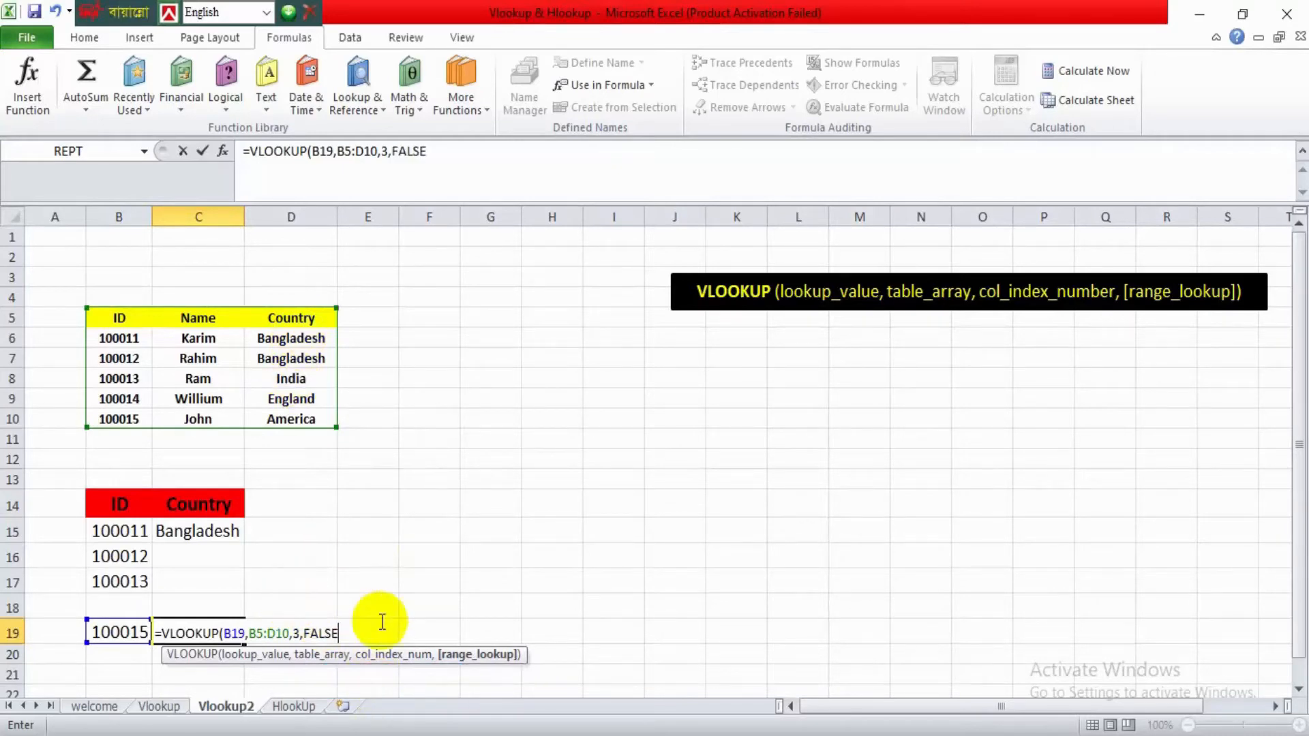
key("Return")
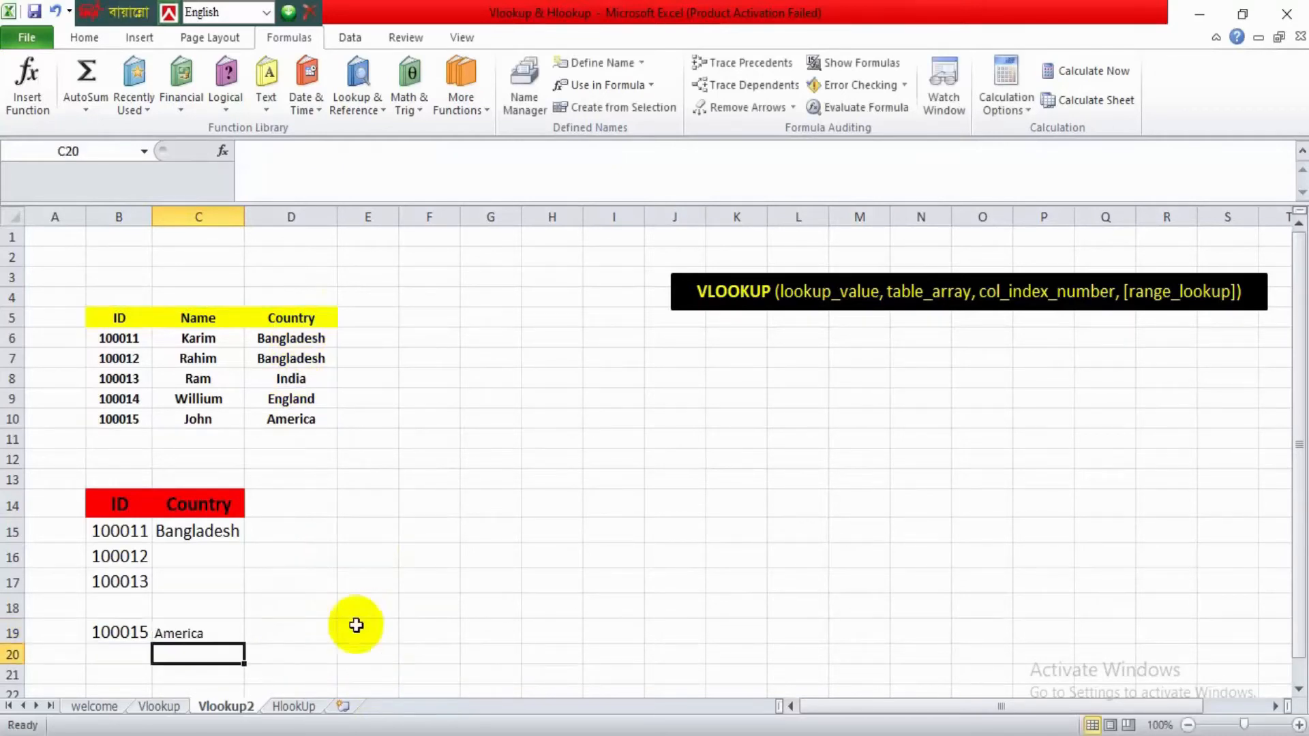
Check the ID in B19 and the country in C19 against the source table's country in D10.
left_click(103, 632)
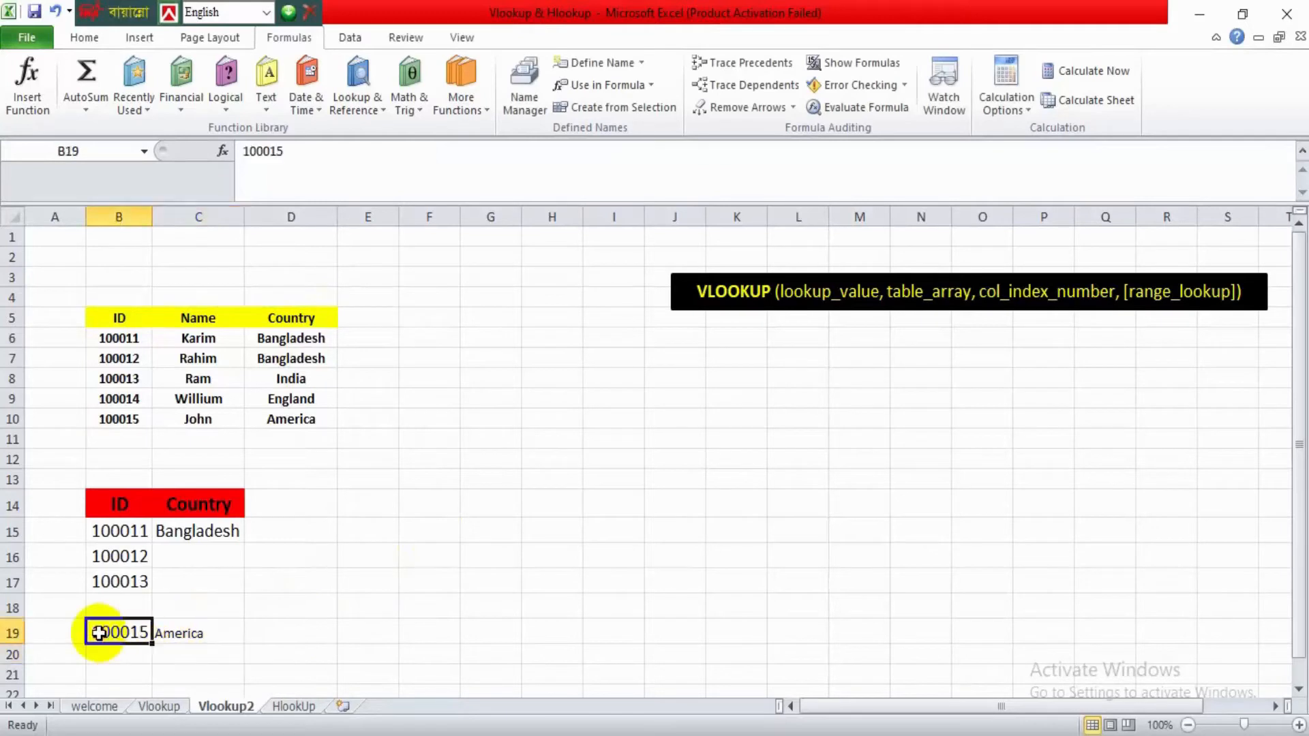
left_click(217, 634)
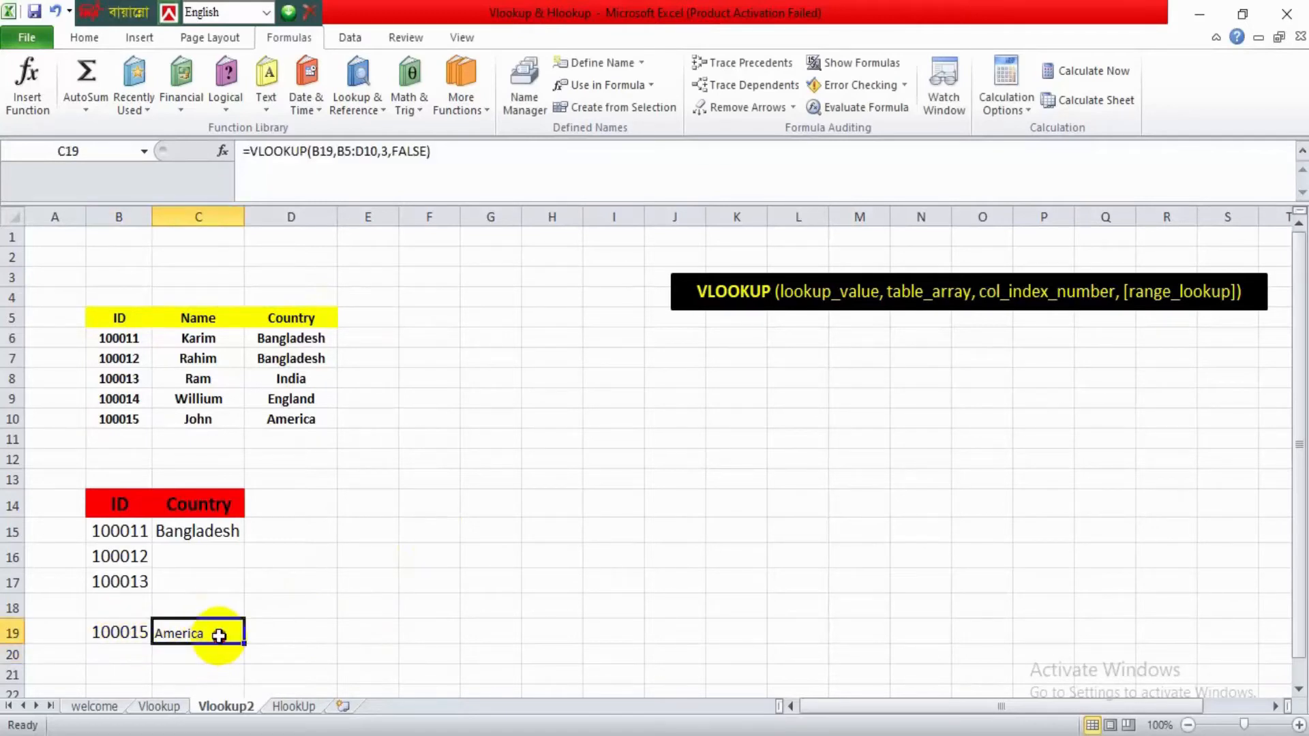
left_click(280, 418)
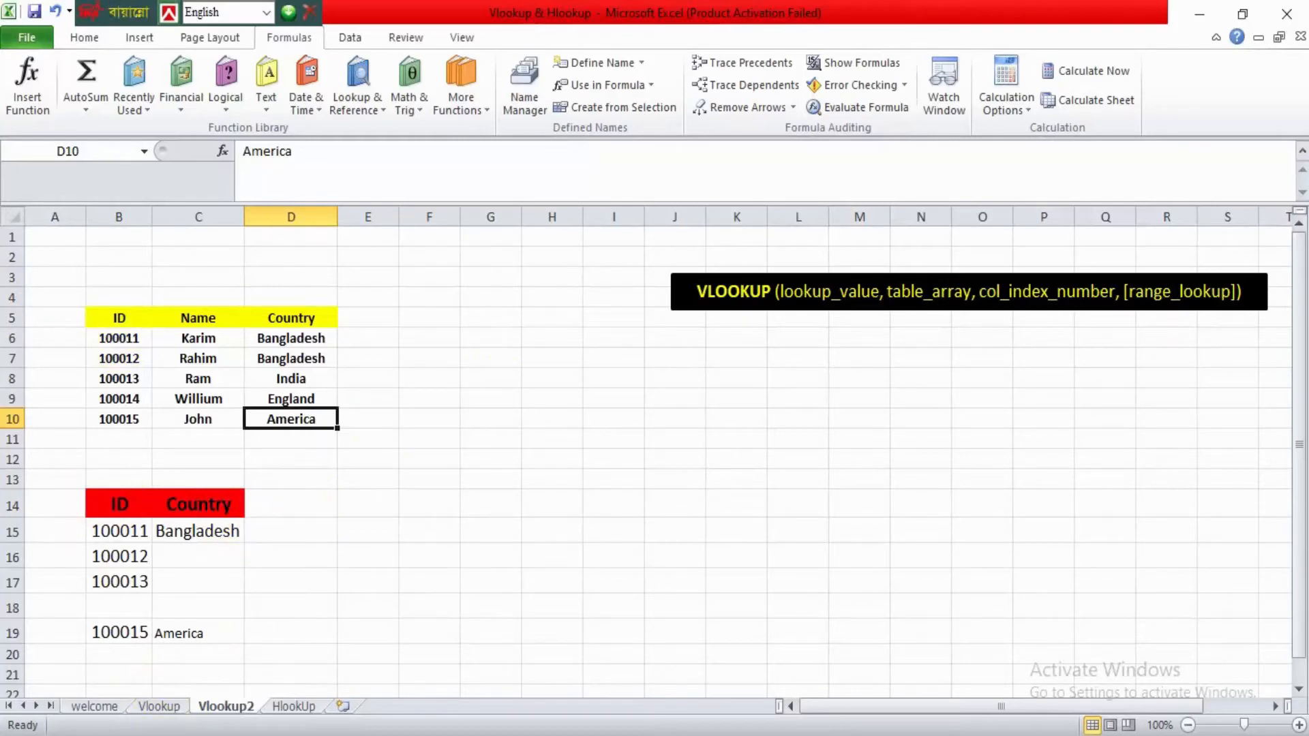
Switch to the Vlookup worksheet with the distributor sales table.
left_click(171, 710)
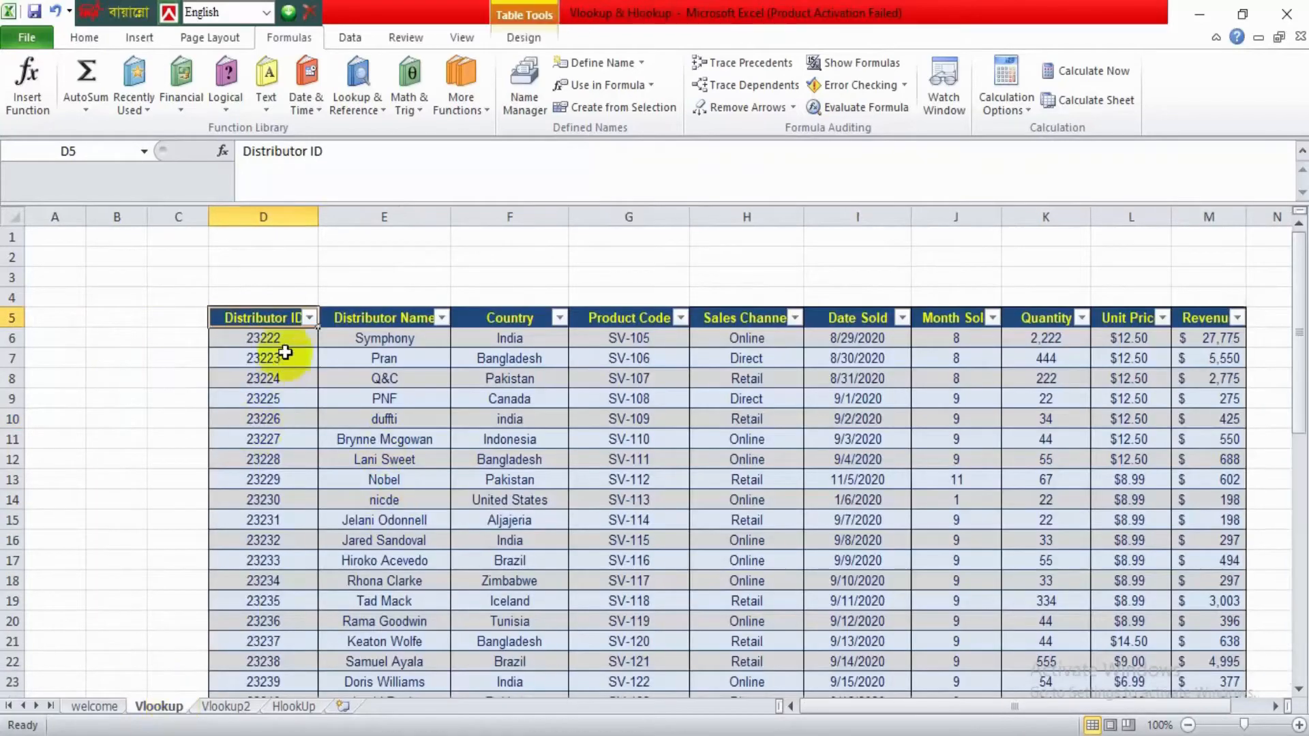
Copy the Distributor ID header and first seven IDs (D5:D12) to I8 on the Vlookup2 sheet, and widen column I to fit.
mouse_move(1297, 417)
left_mouse_down()
mouse_move(1294, 637)
mouse_move(1286, 452)
mouse_move(1297, 436)
left_mouse_up()
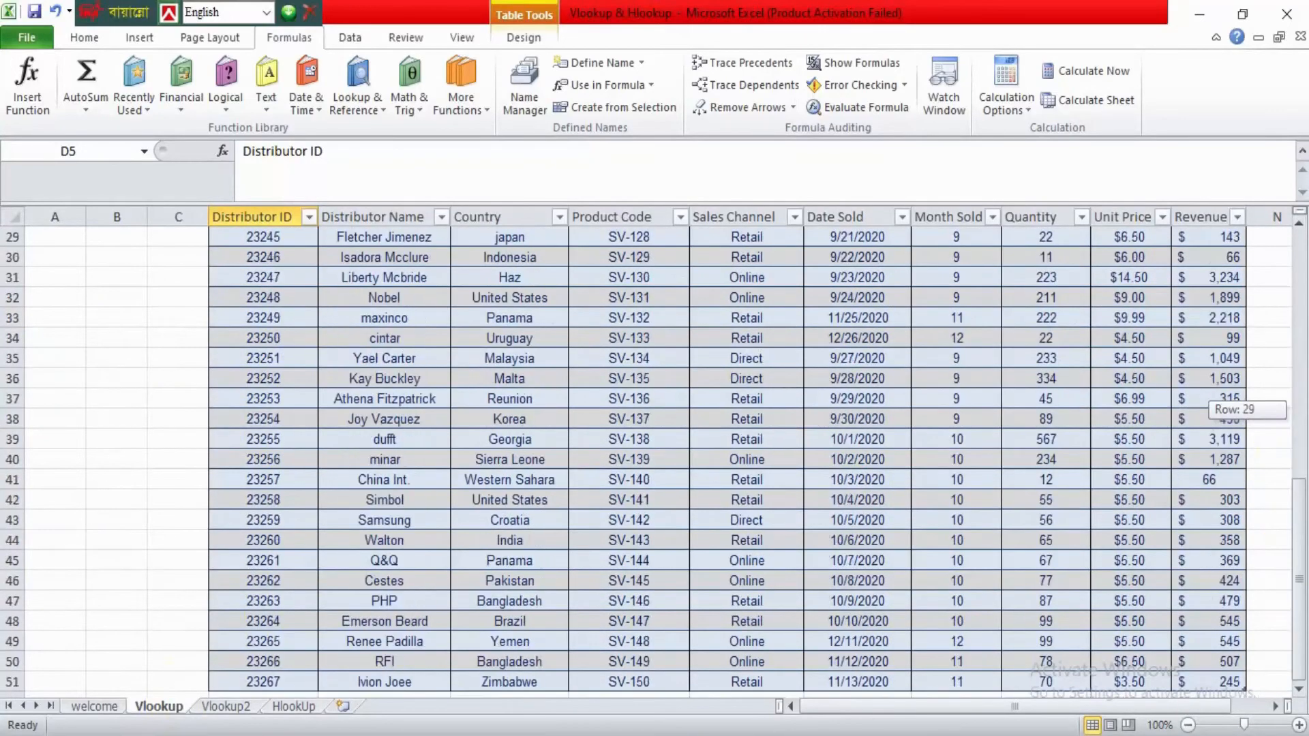
left_click_drag(1297, 729, 1281, 361)
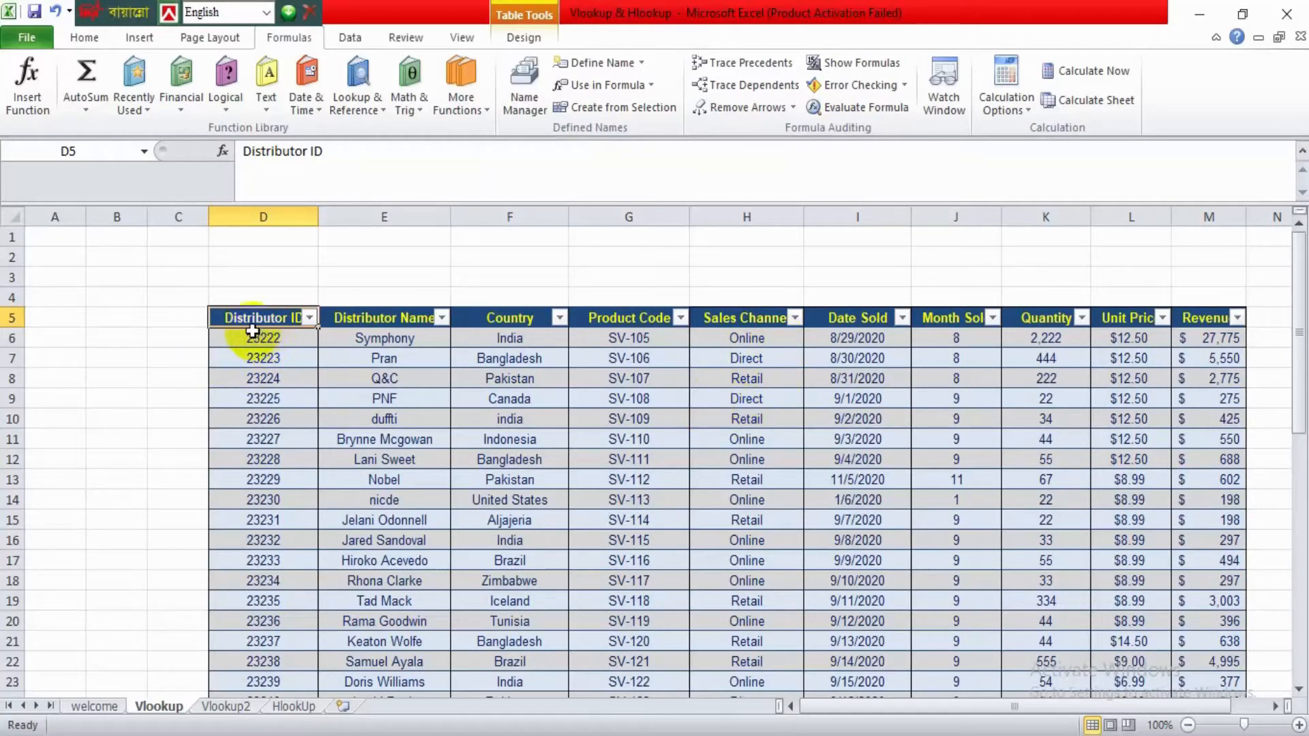
left_click_drag(246, 318, 264, 464)
key("ctrl+c")
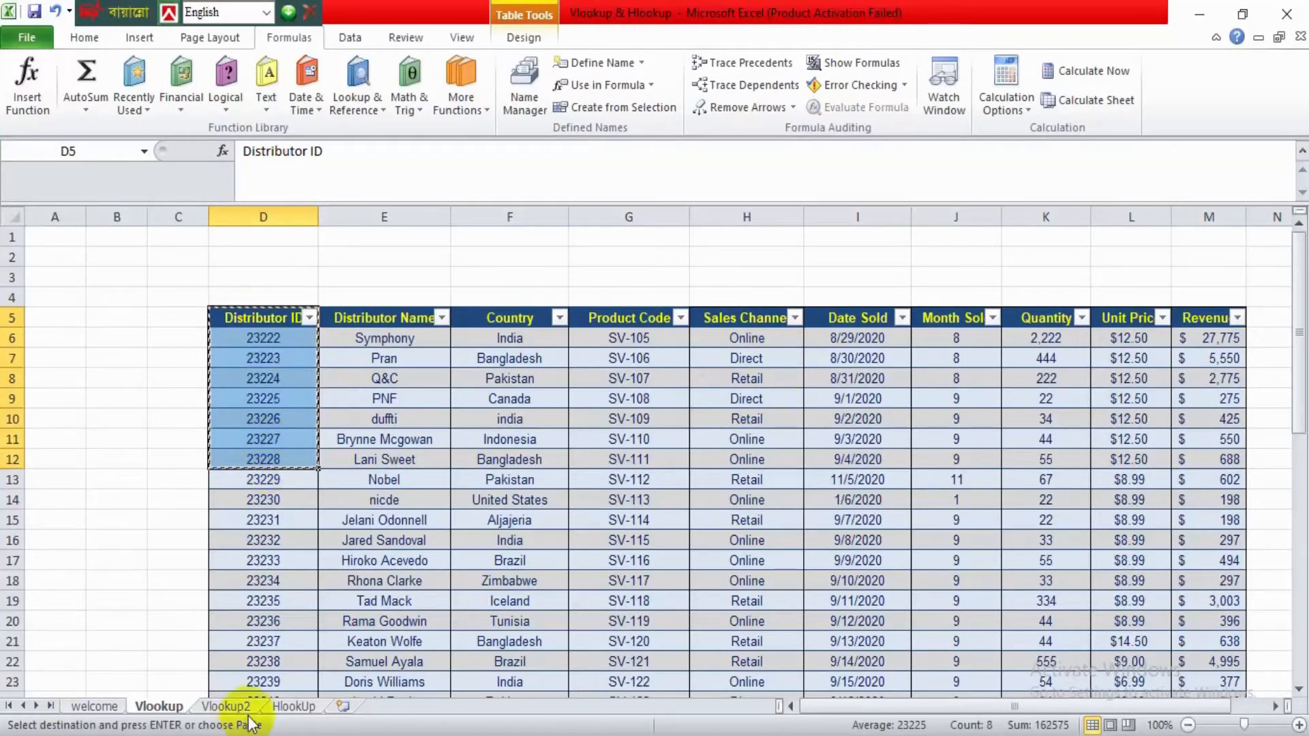
left_click(229, 707)
left_click(606, 379)
key("ctrl+v")
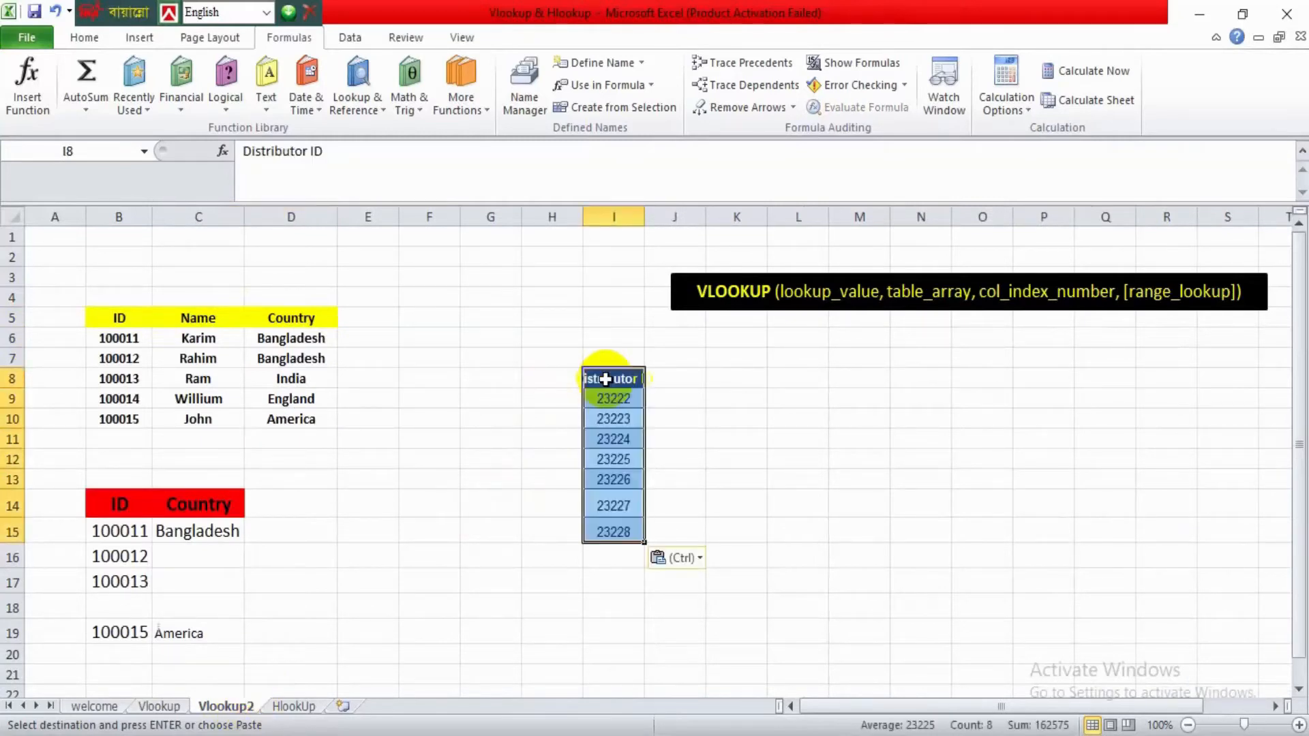
left_click_drag(644, 215, 710, 229)
Copy the Sales Channel range H5:H14 from the Vlookup sheet to J8 on Vlookup2, and widen column J to fit.
left_click(739, 378)
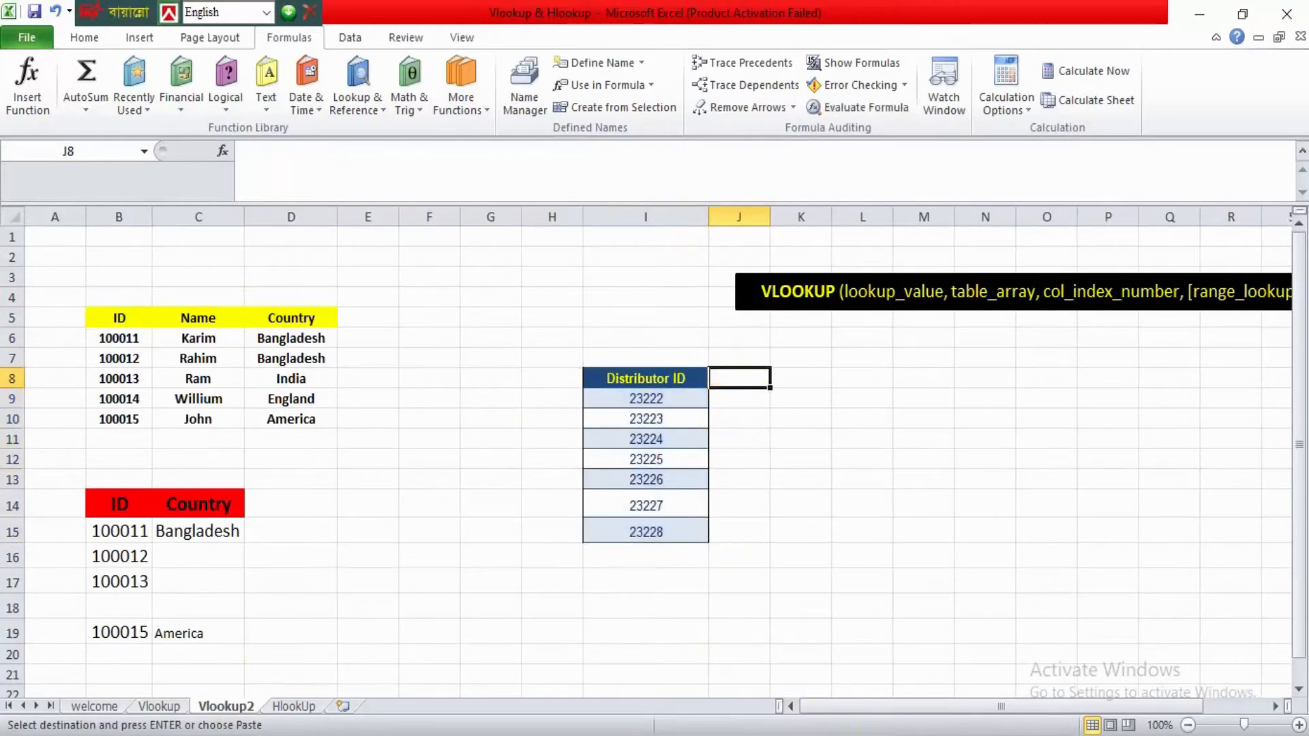
left_click(158, 706)
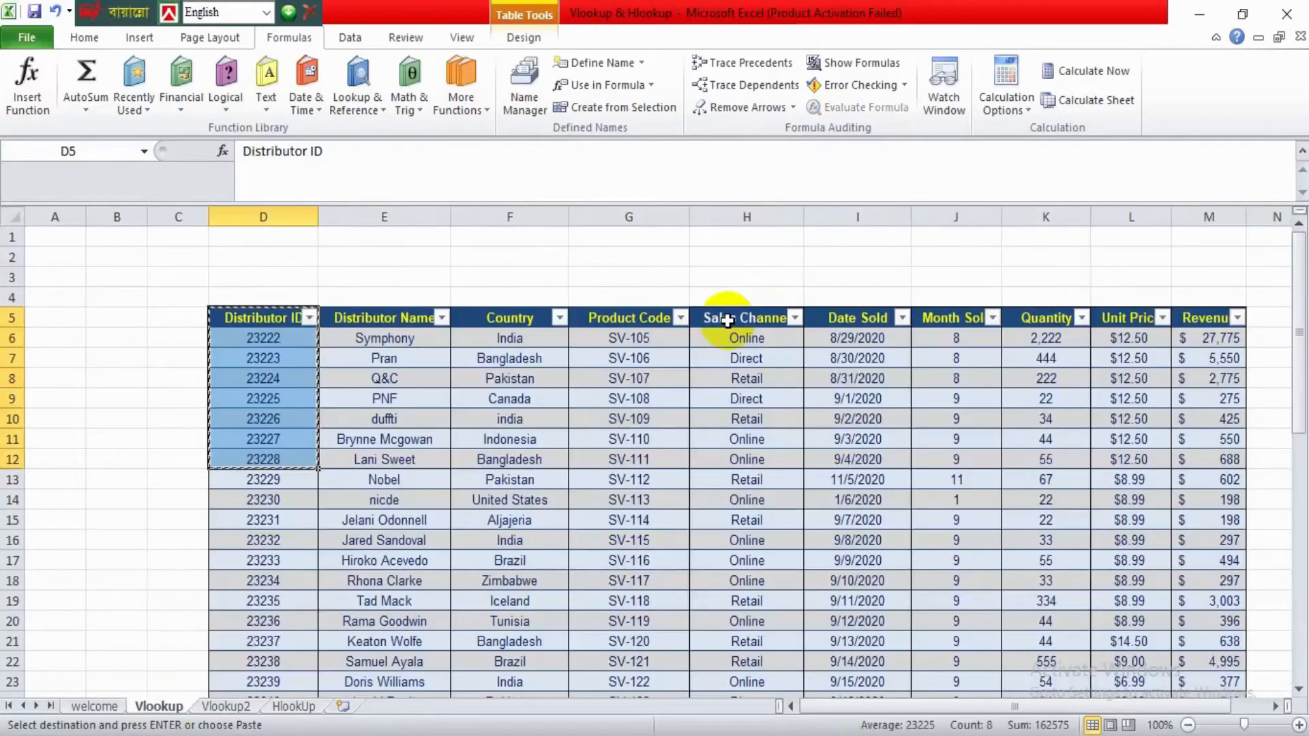
left_click_drag(727, 320, 735, 494)
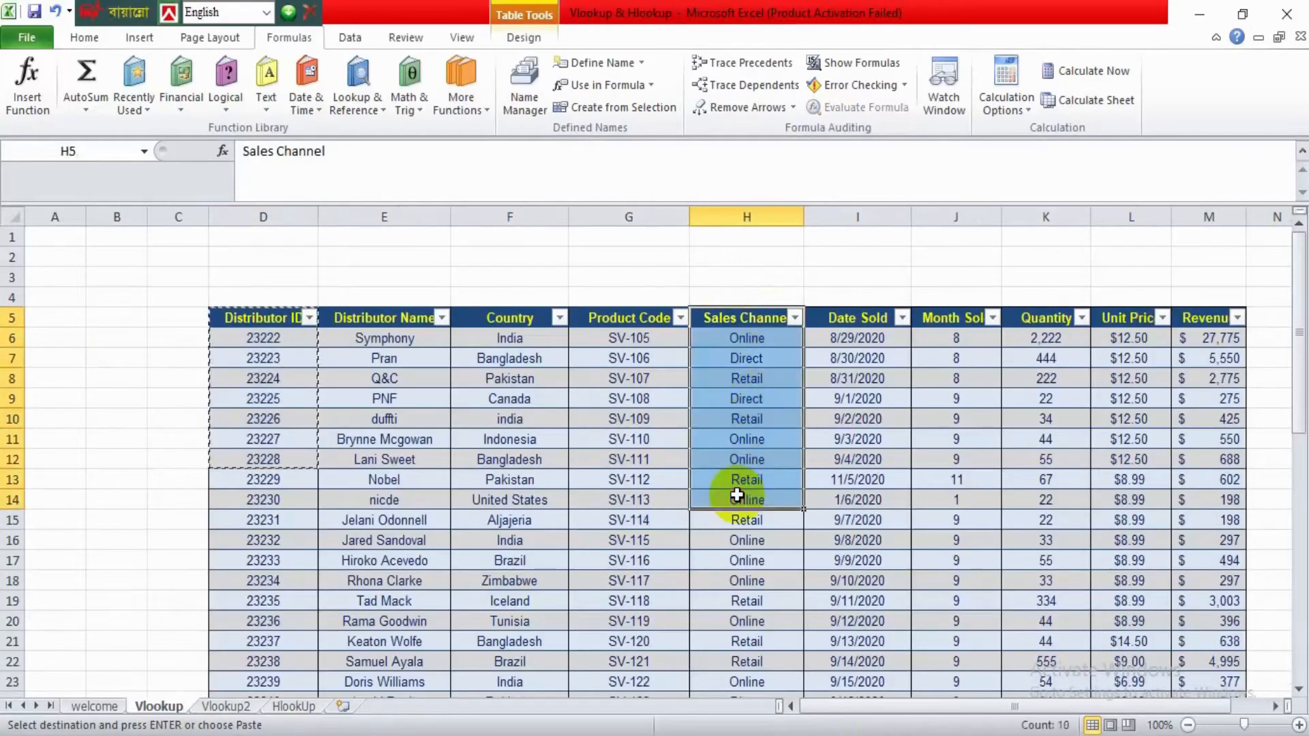
key("ctrl+c")
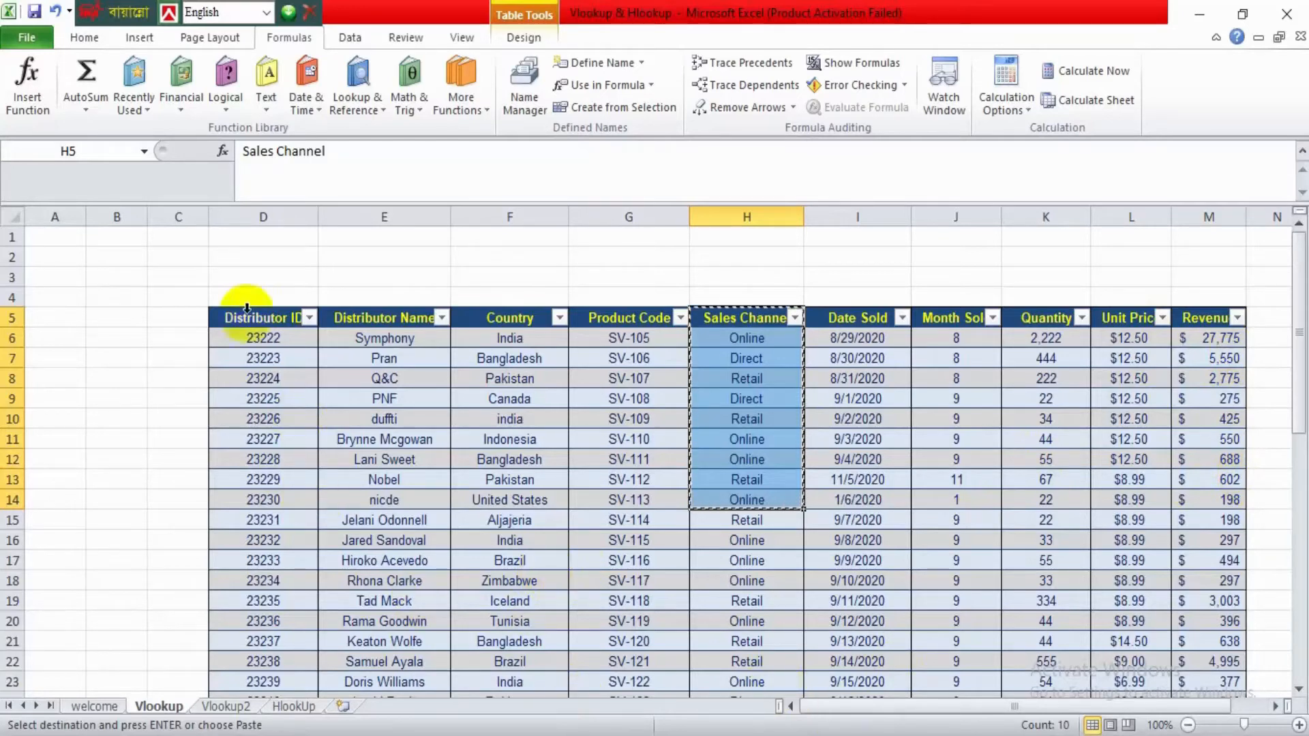
left_click(243, 709)
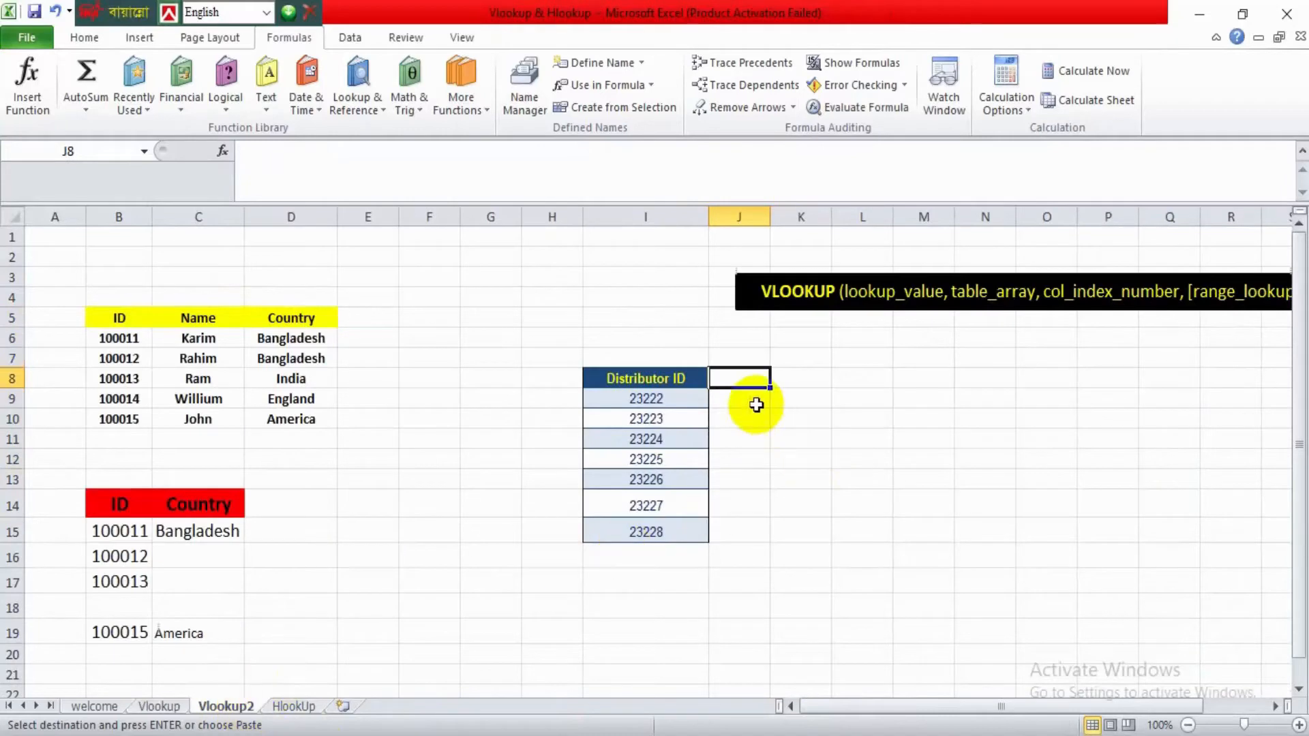
key("ctrl+v")
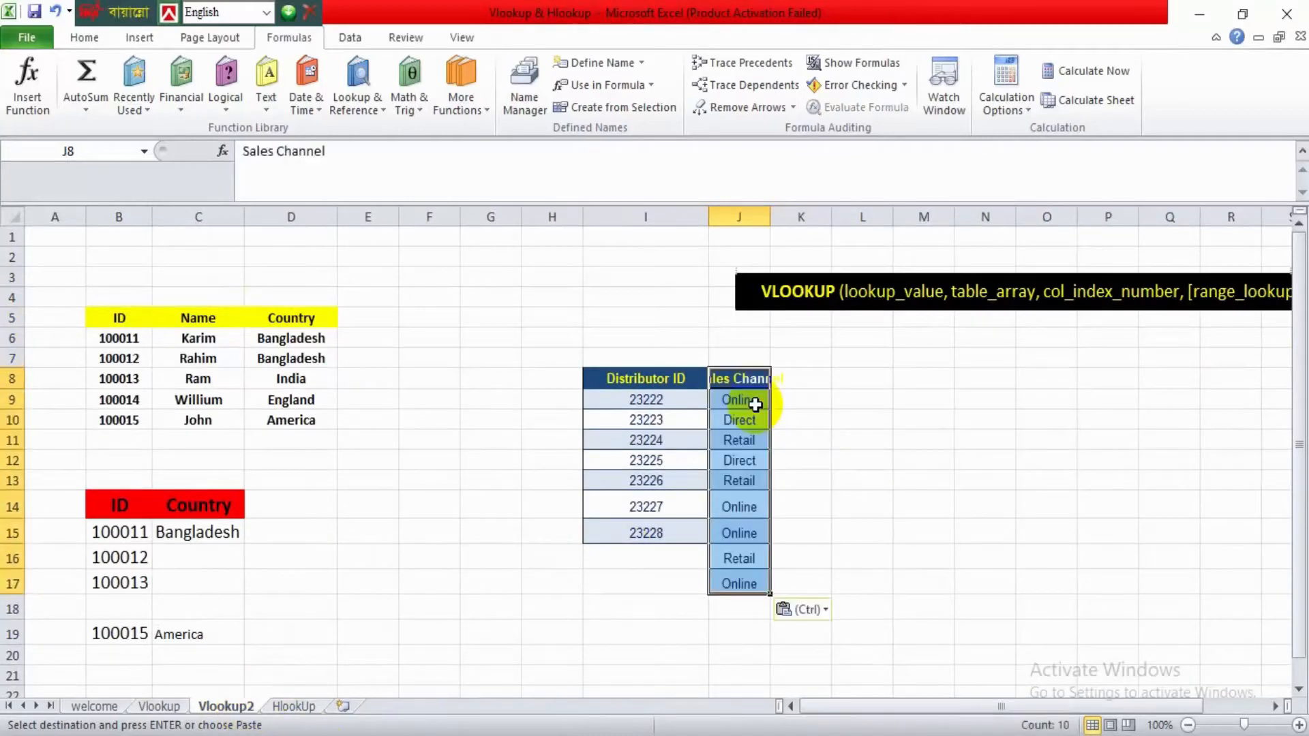
left_click_drag(769, 219, 829, 218)
Clear the copied sales channel values in J9:J17 below the Sales Channel header.
left_click_drag(766, 400, 786, 581)
left_click_drag(769, 399, 795, 589)
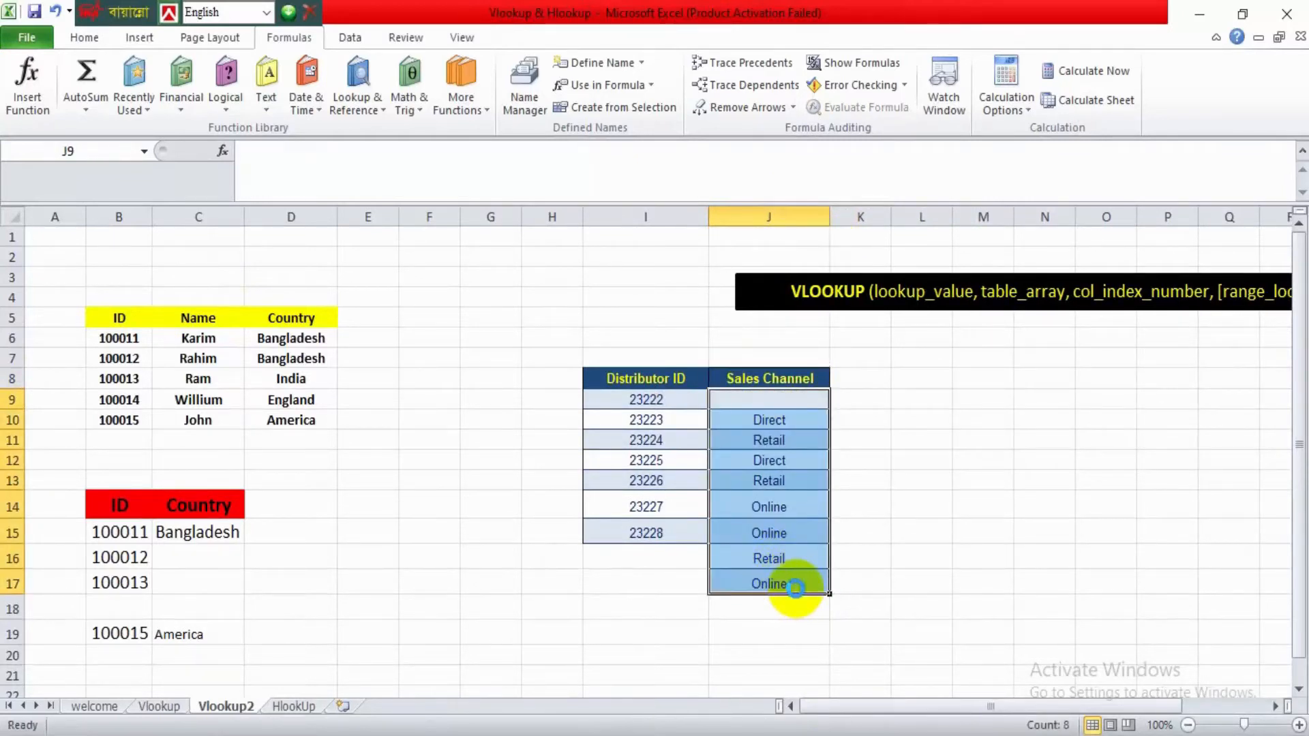
key("Delete")
left_click(801, 588)
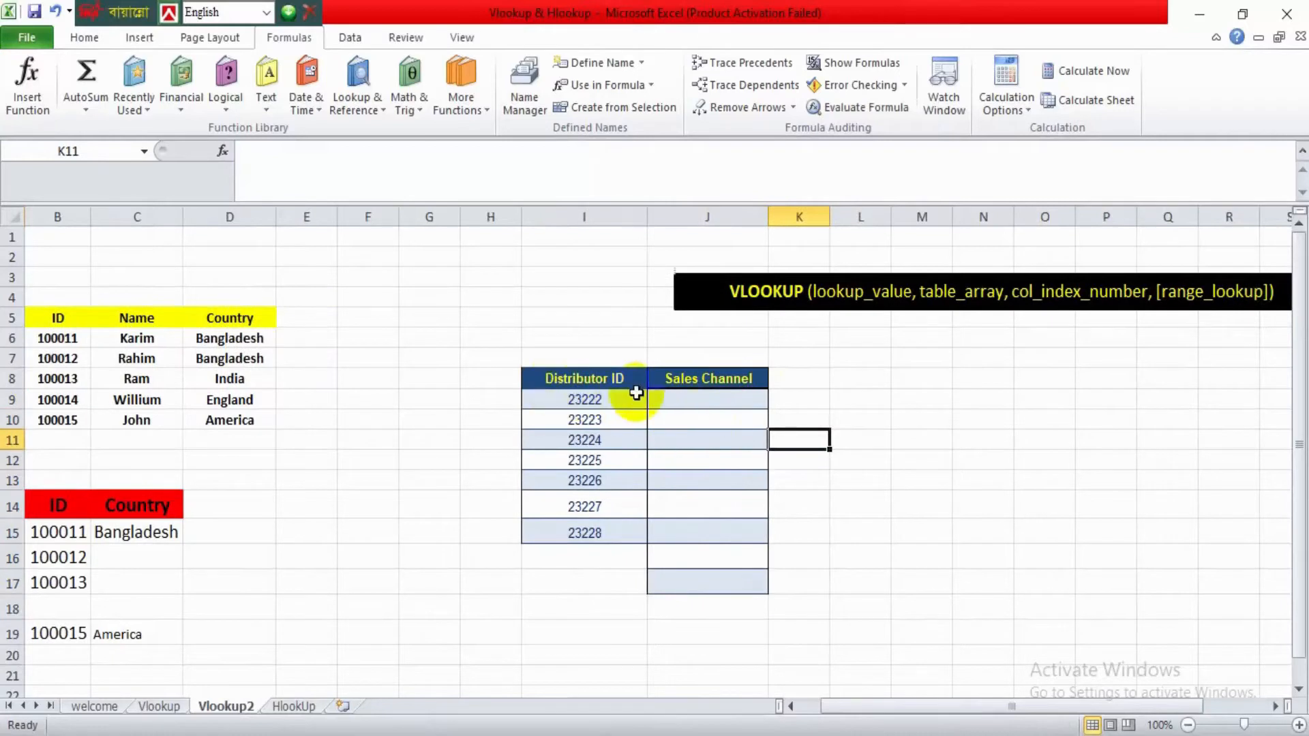
Start a VLOOKUP formula in J9 with the distributor ID in I9 as the lookup value.
left_click(698, 404)
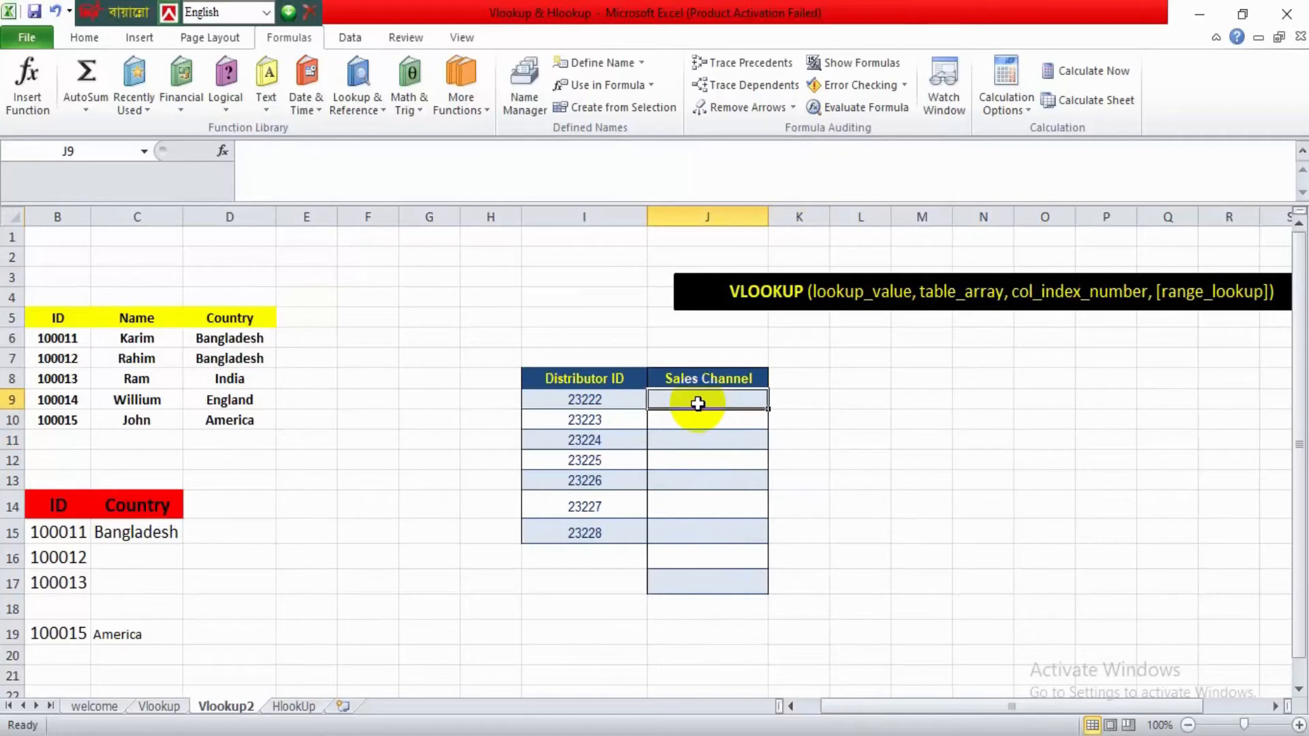
type("=")
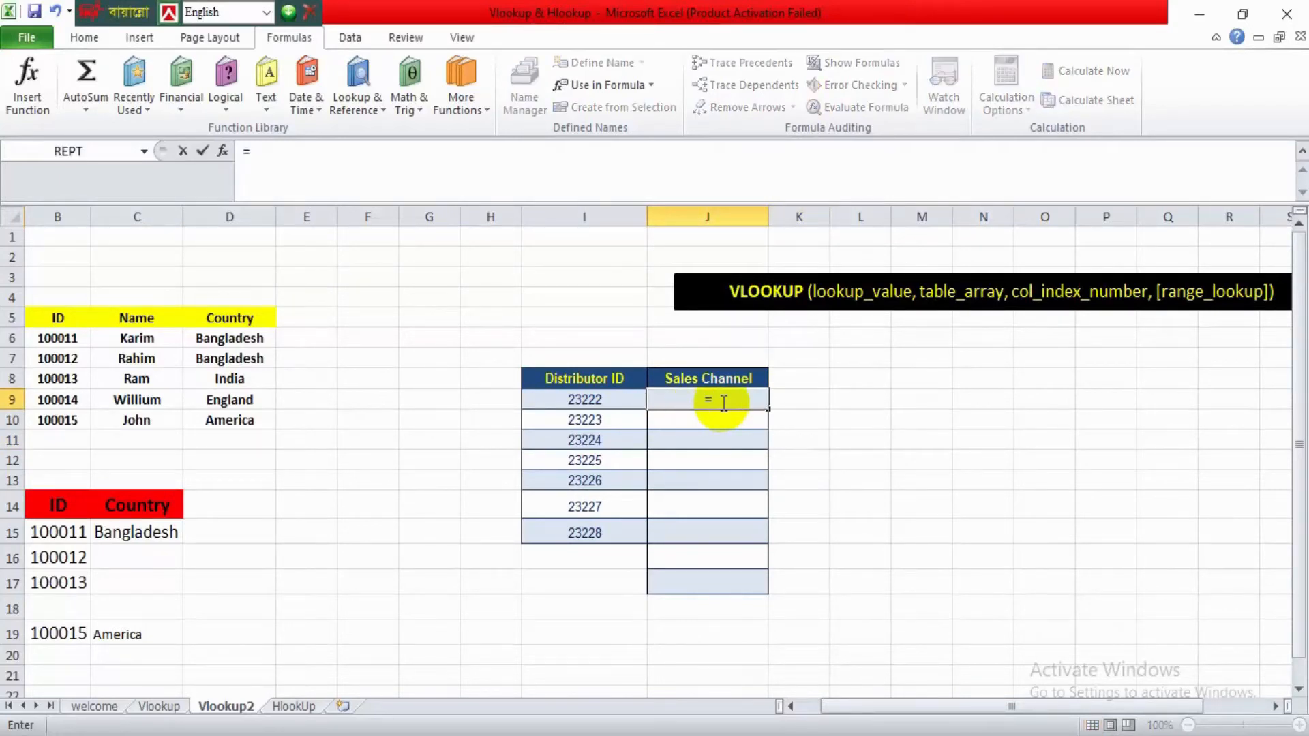
type("vl")
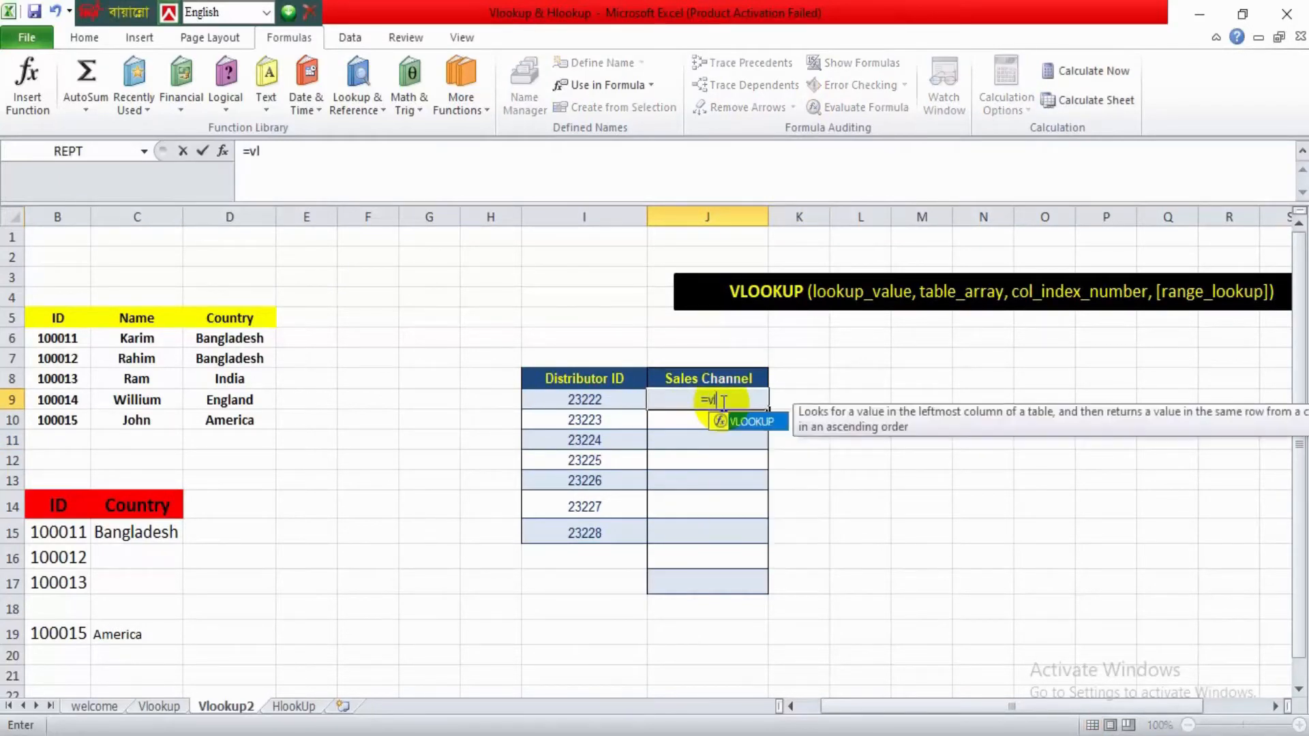
key("Tab")
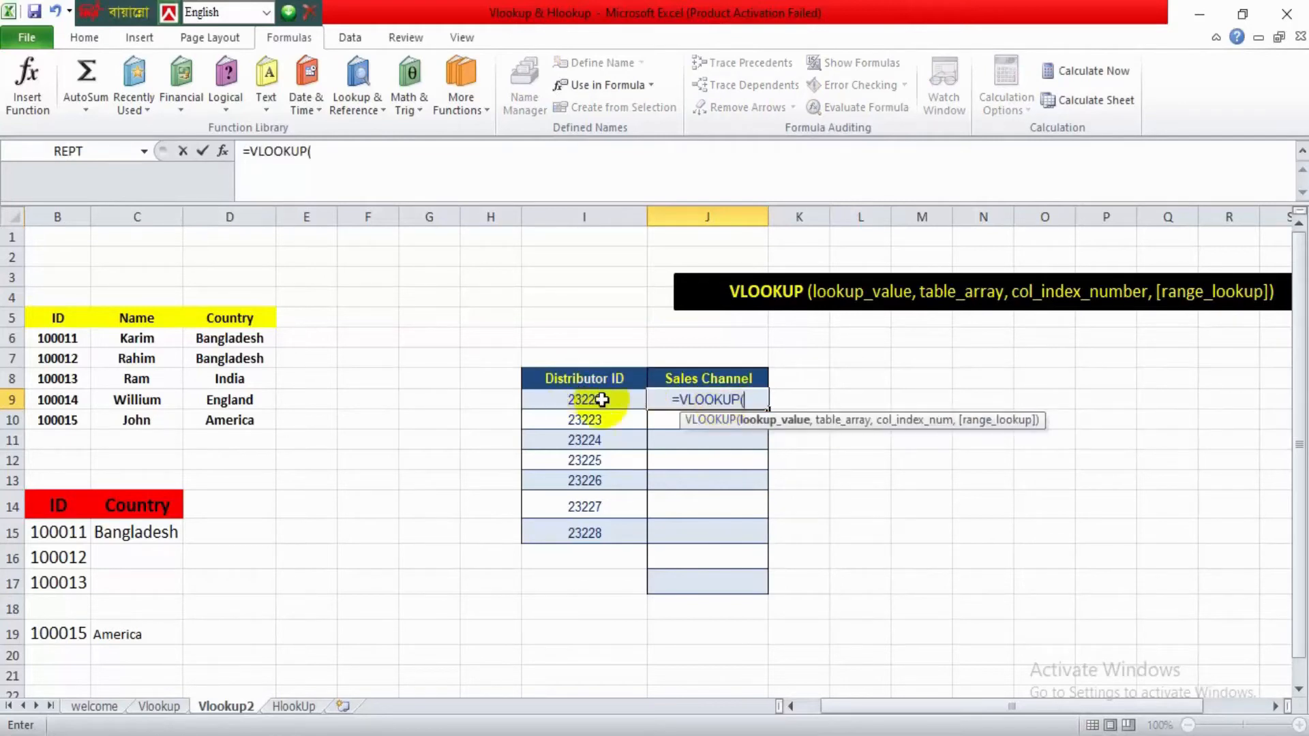
left_click(555, 404)
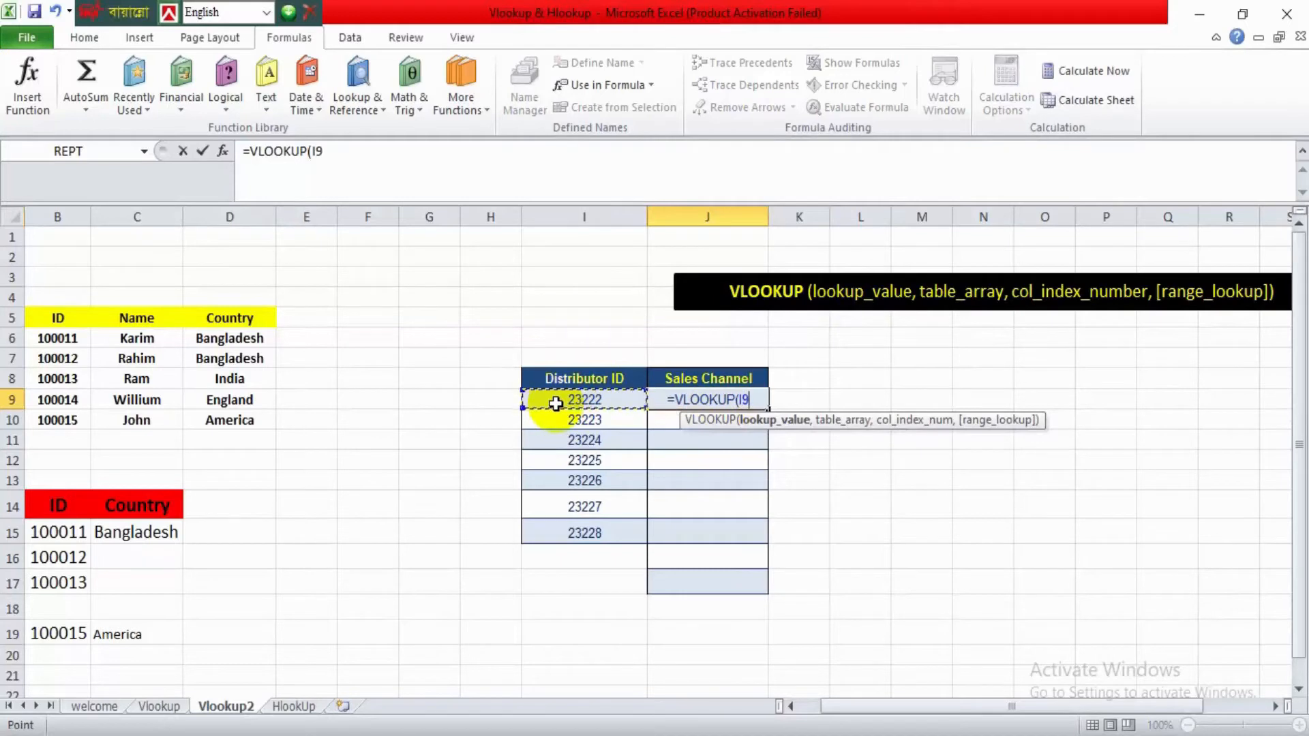
type(",")
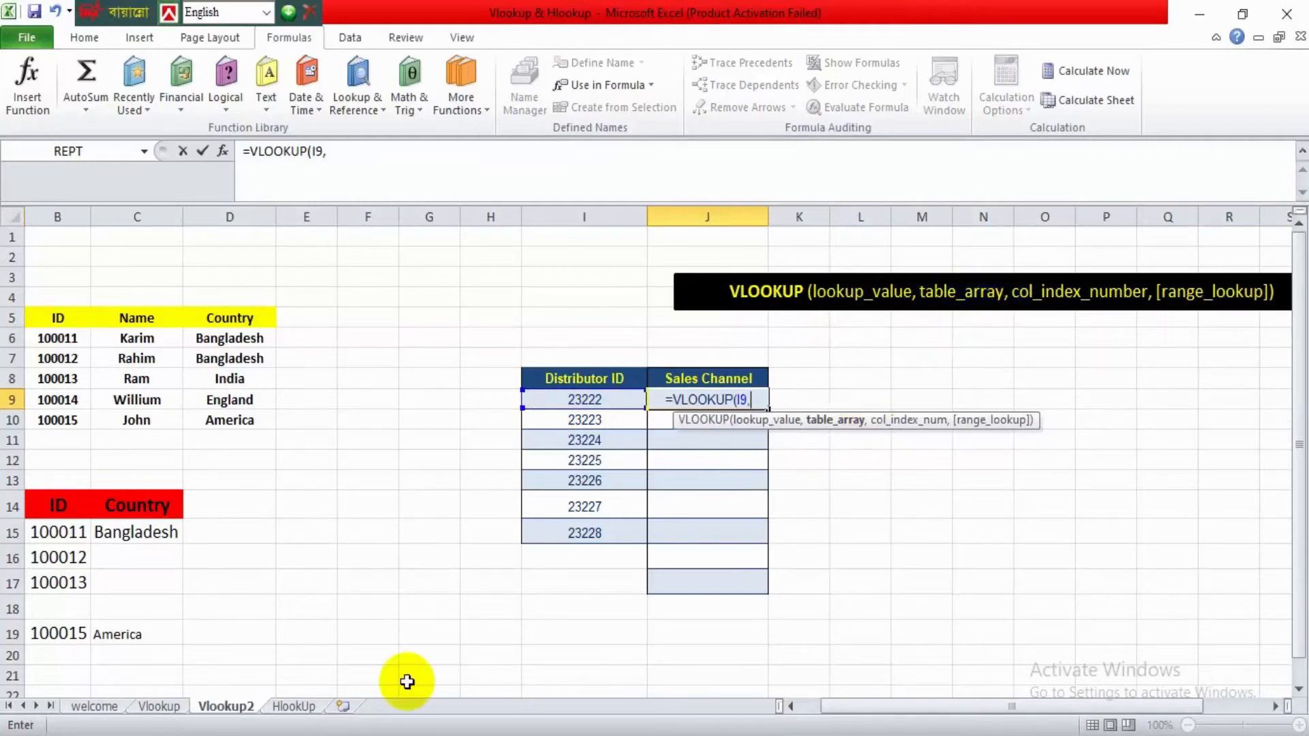
Complete the J9 formula with the whole distributor table (Table1[#All]) as table array, column index 5 and FALSE for an exact match.
left_click(167, 705)
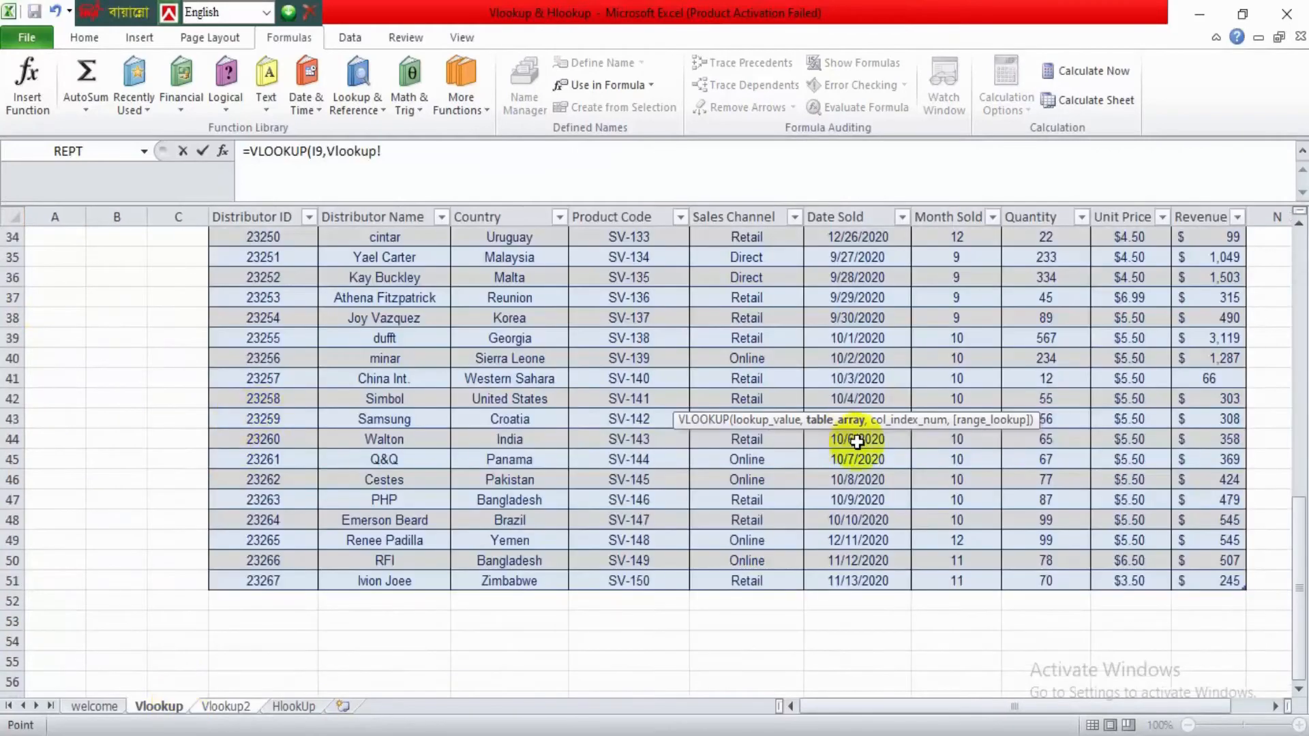
left_click_drag(1299, 541, 1297, 305)
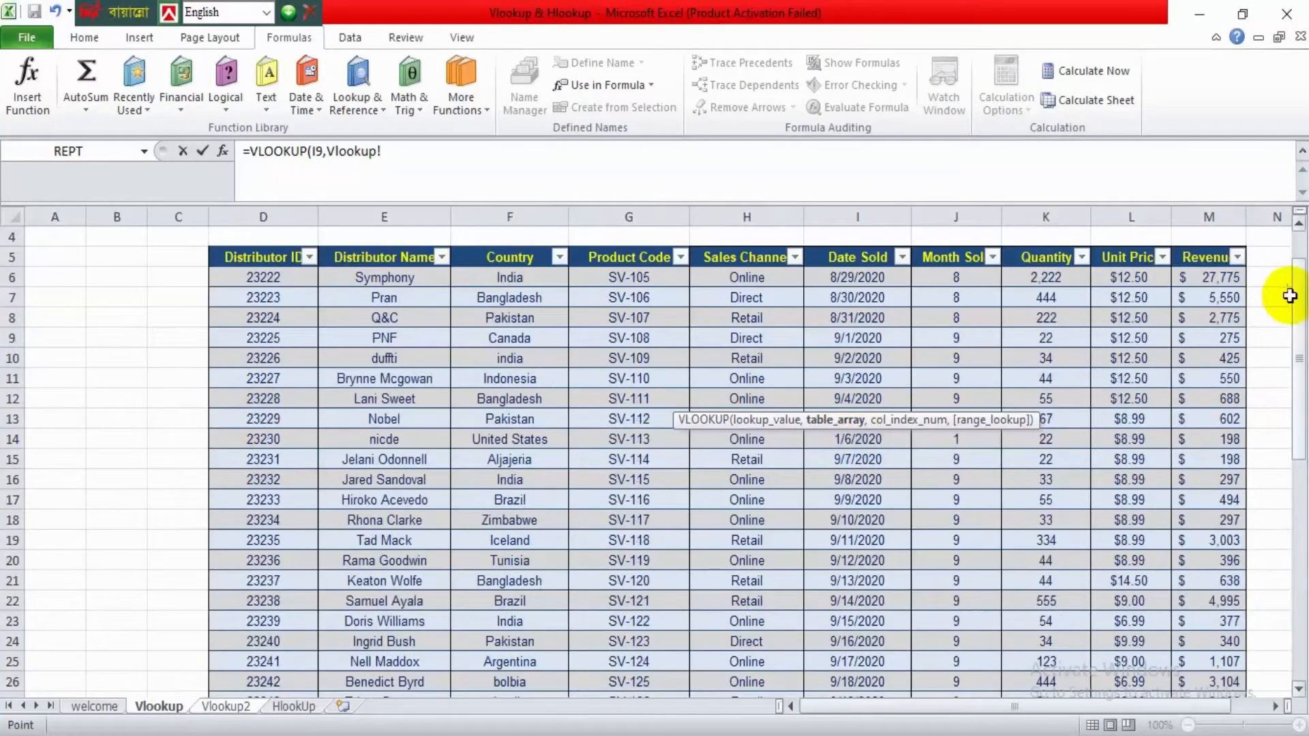
left_click_drag(228, 258, 629, 664)
left_click(409, 150)
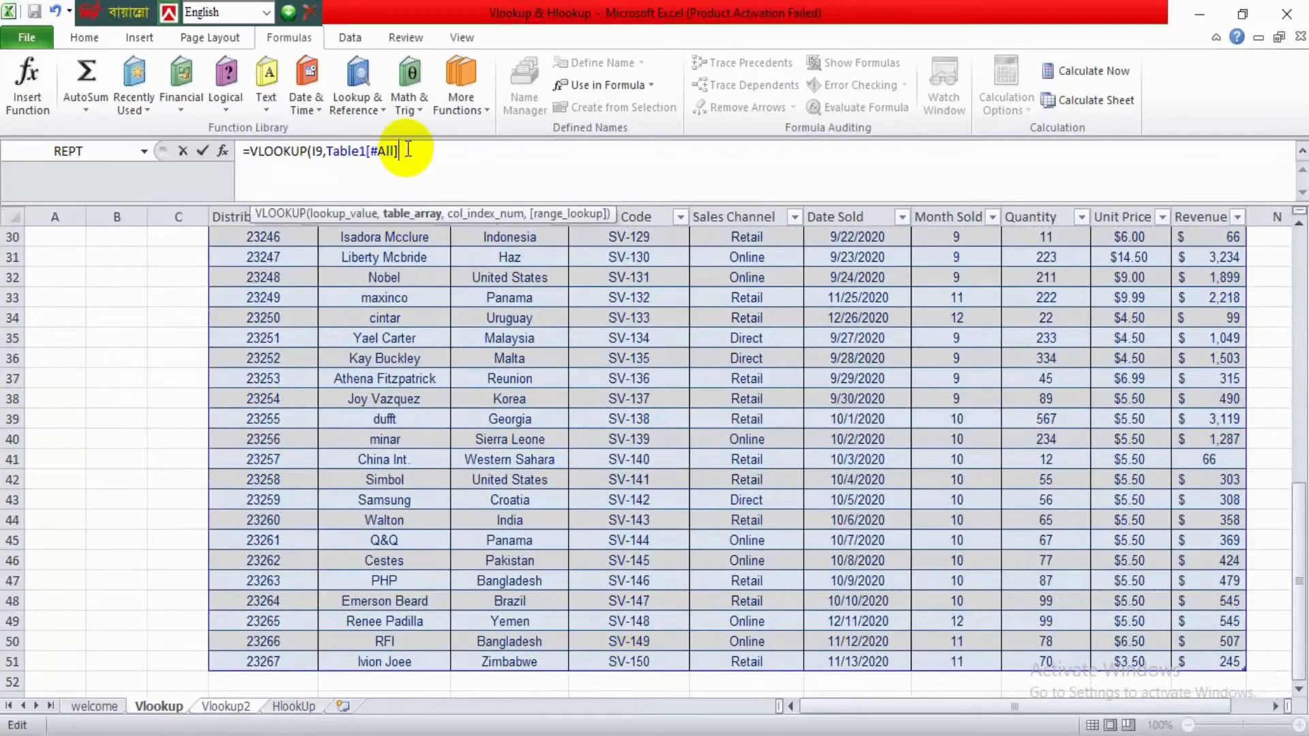
type(",5")
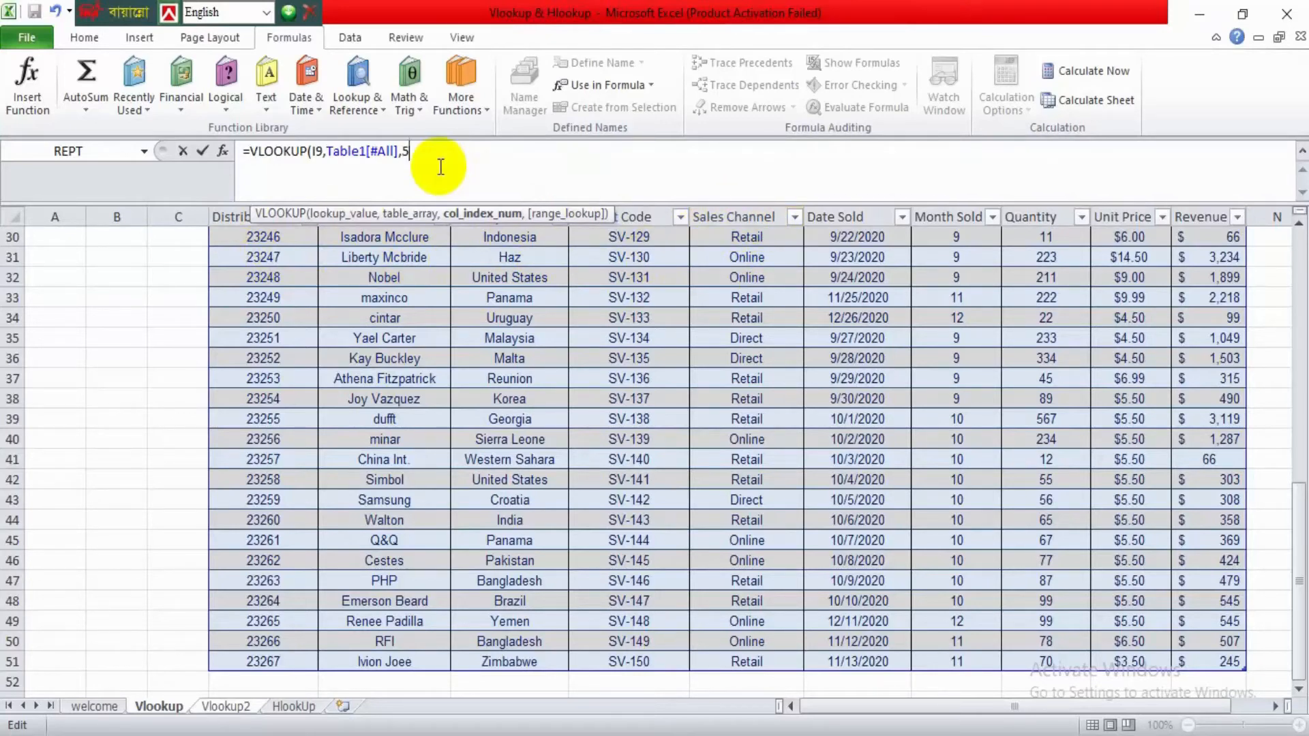
type(",")
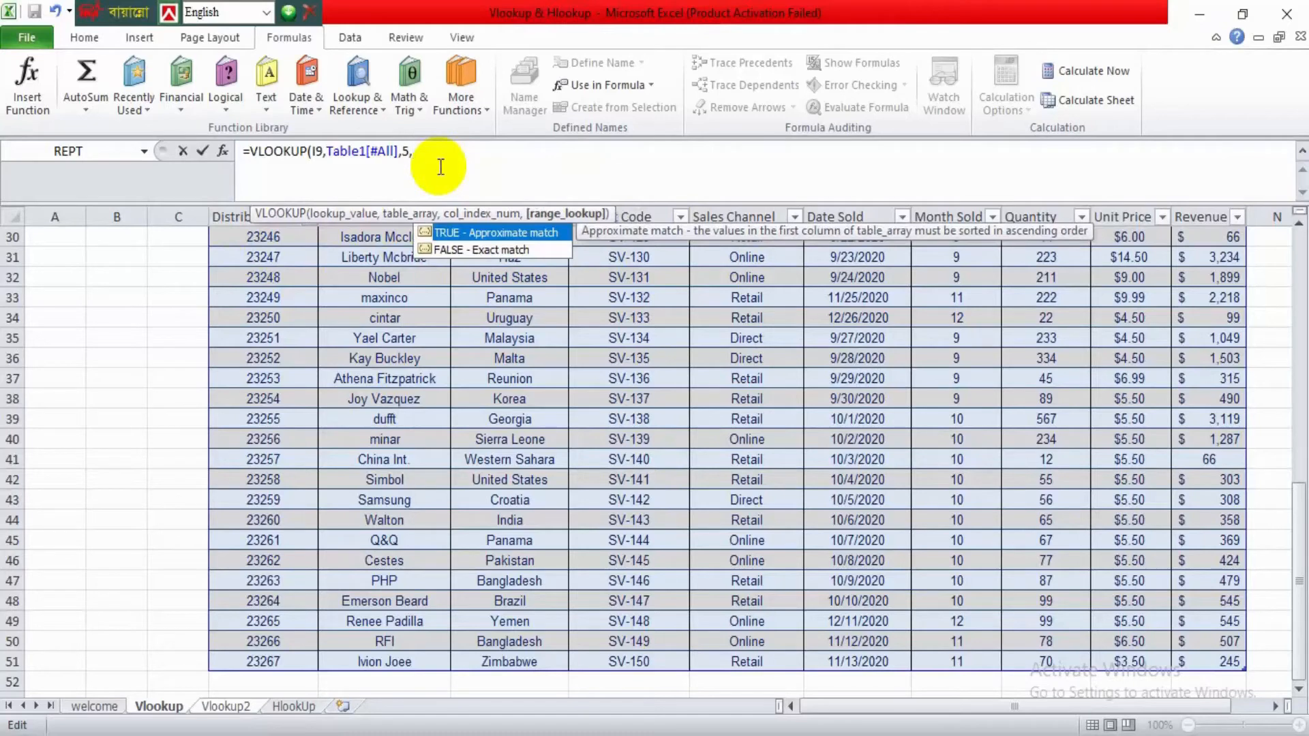
double_click(484, 251)
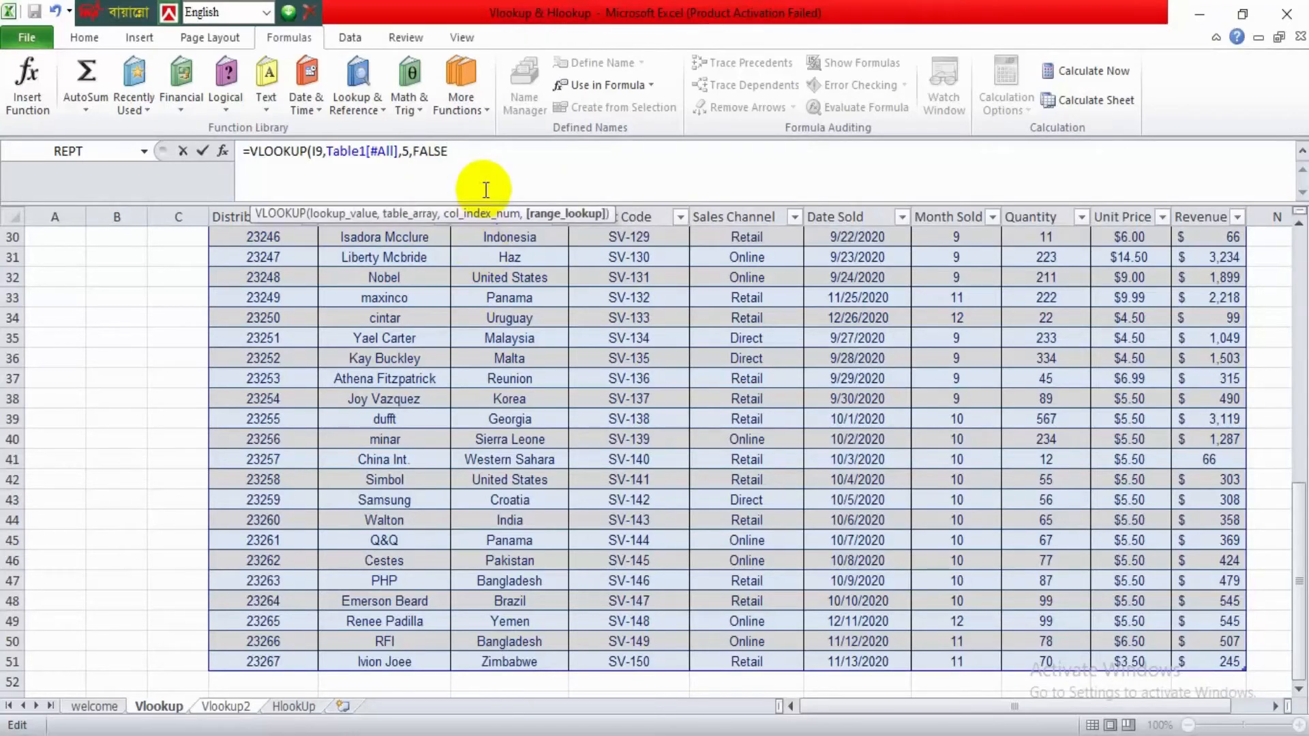
key("Return")
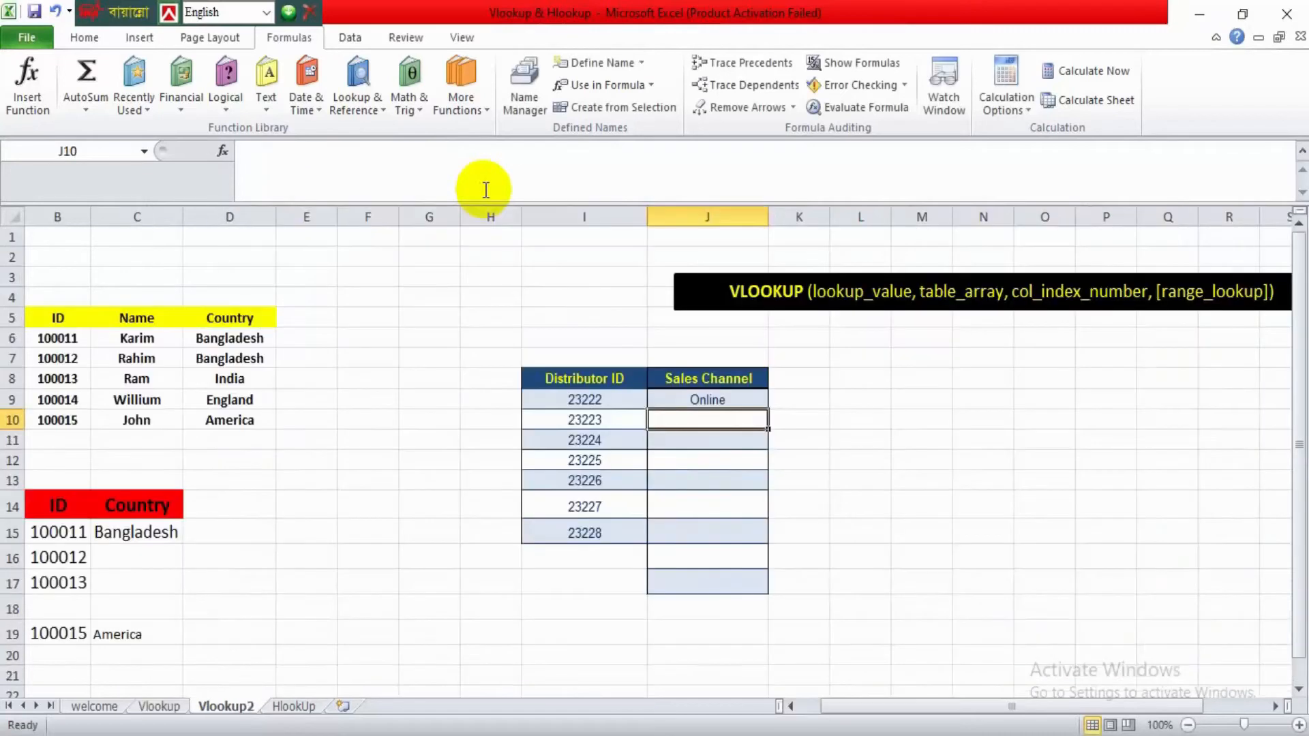
Check the J9 result against the first distributor's ID in D6 and sales channel in H6 on the Vlookup sheet.
left_click(705, 399)
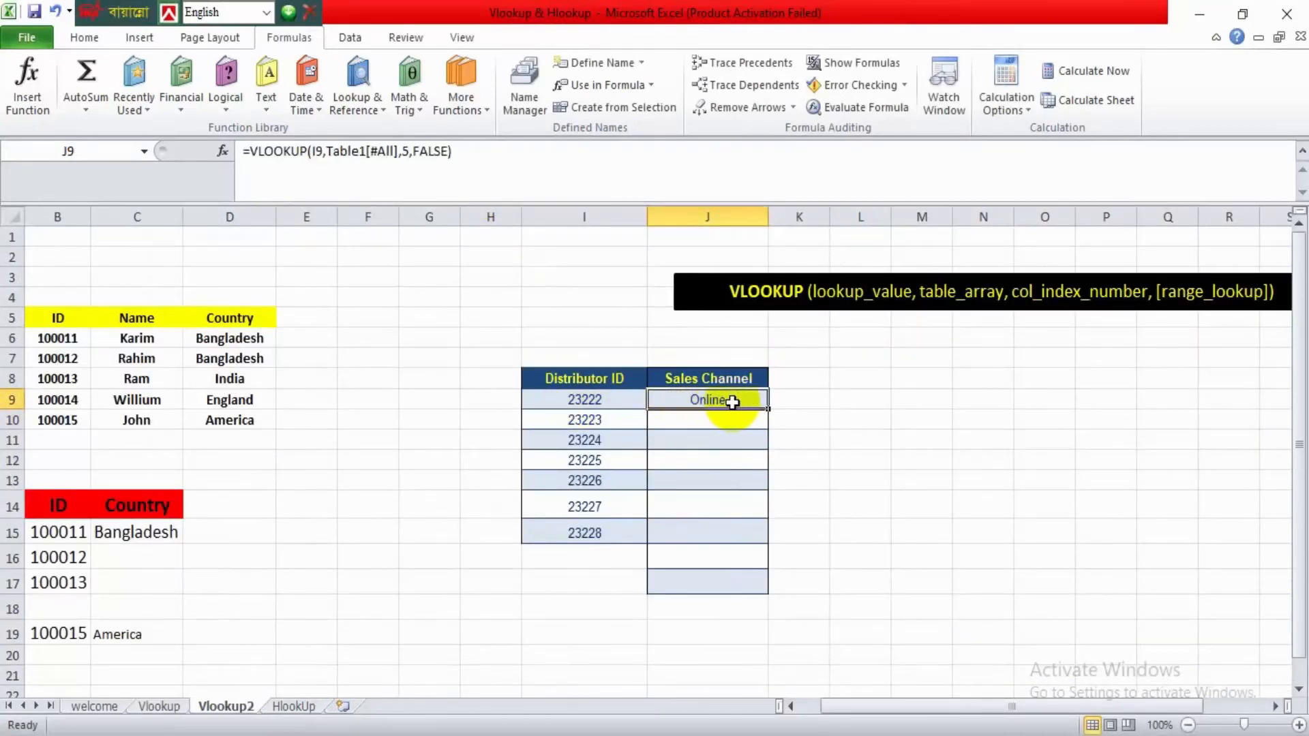
left_click(153, 707)
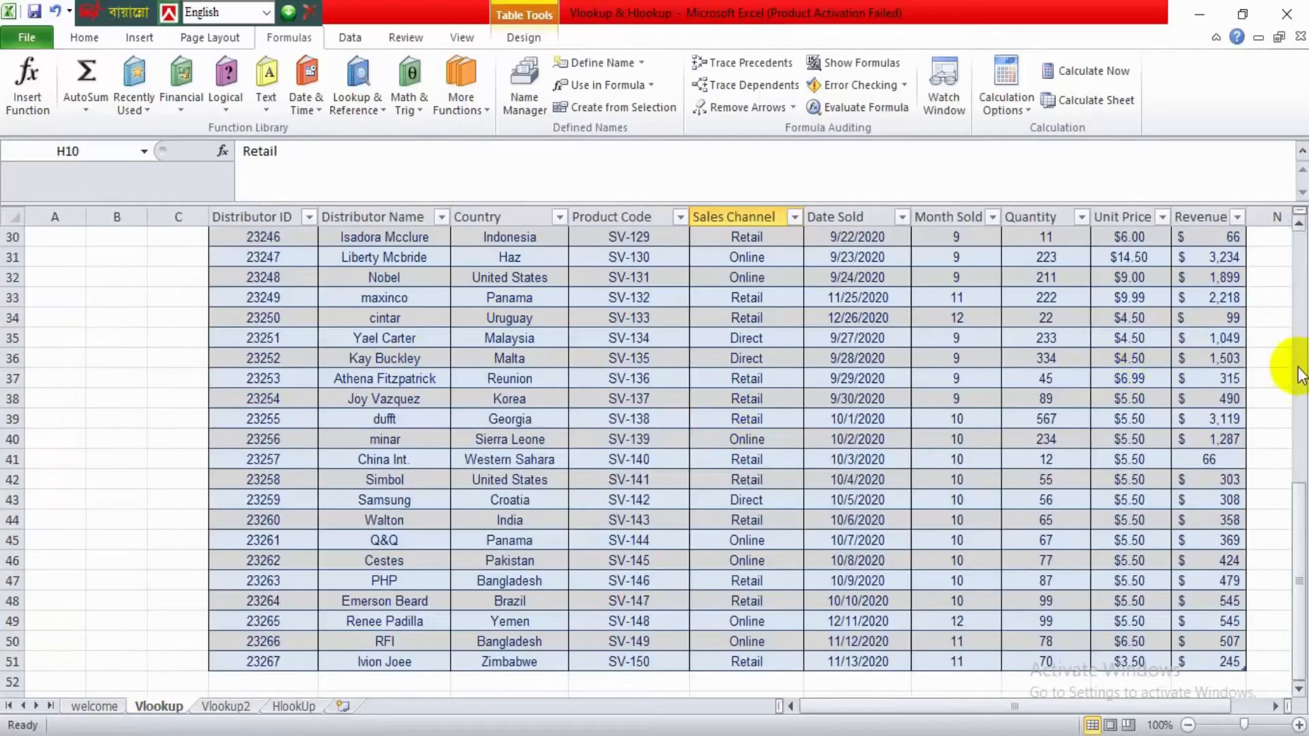
left_click_drag(1300, 512, 1257, 175)
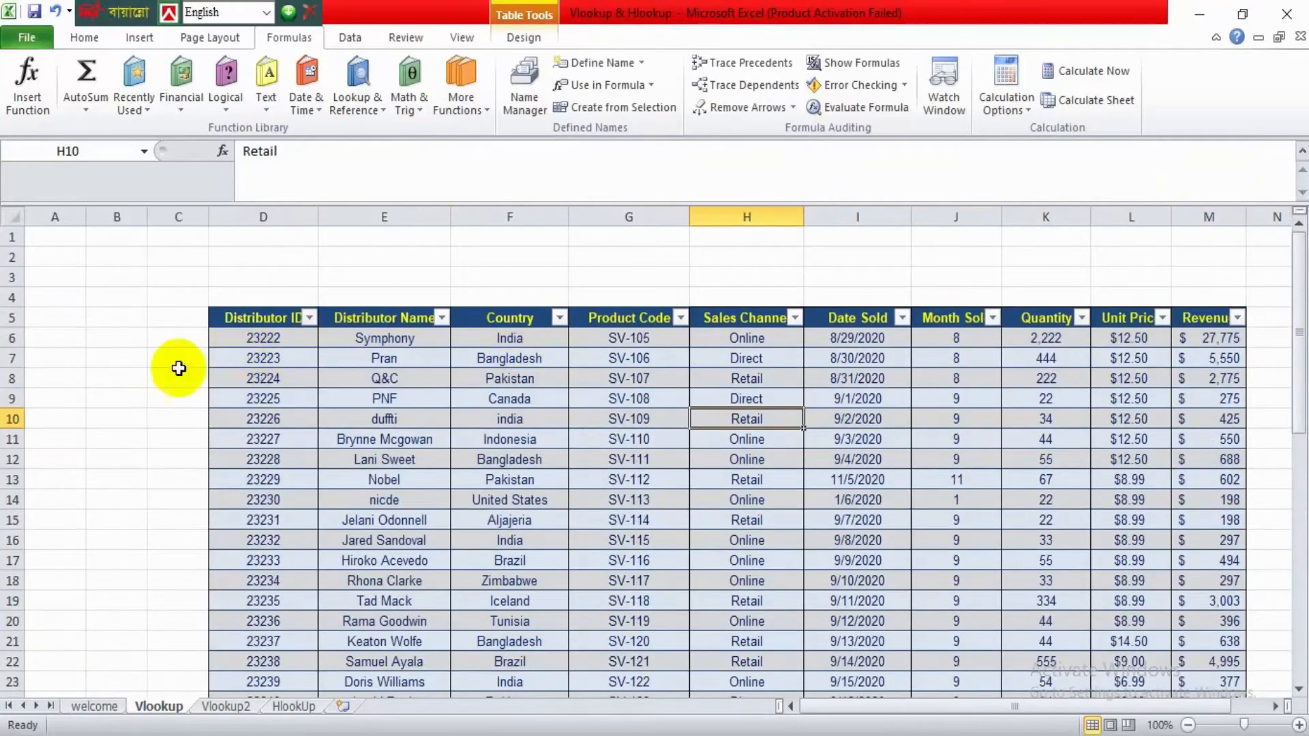
left_click(252, 348)
left_click(265, 340)
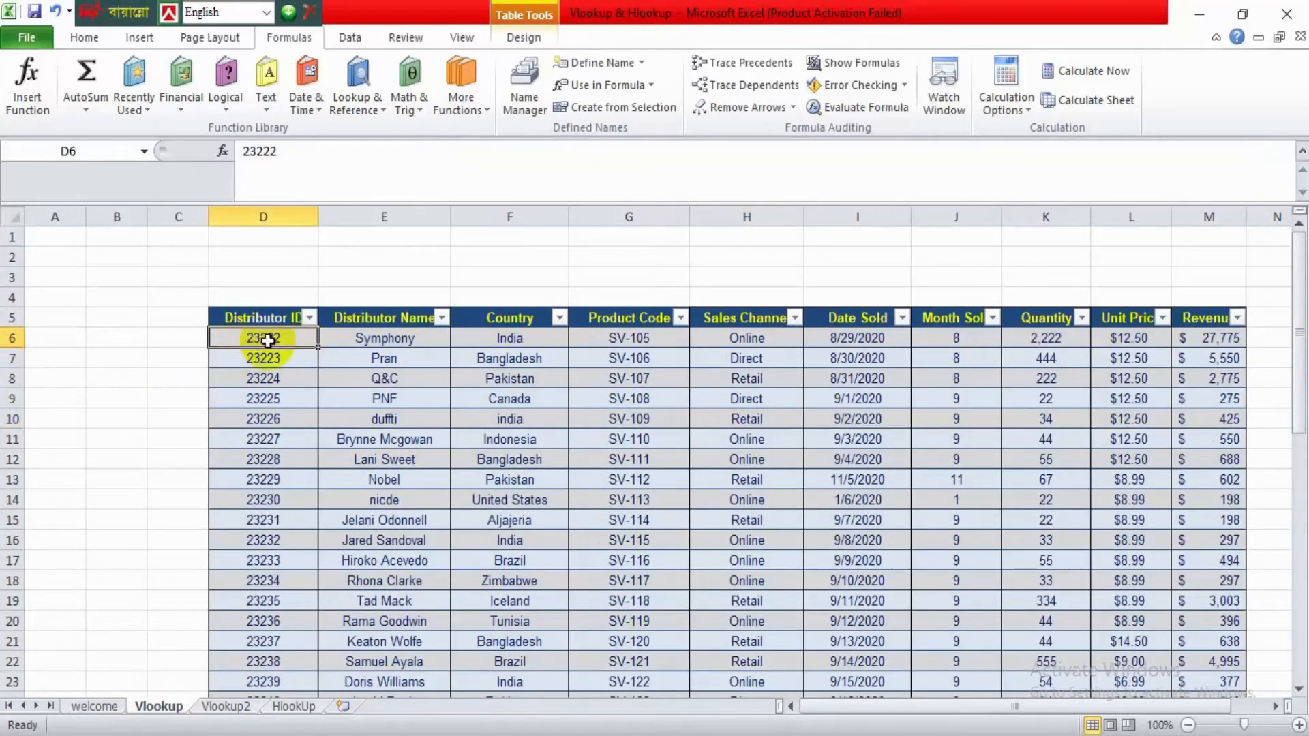
left_click(742, 339)
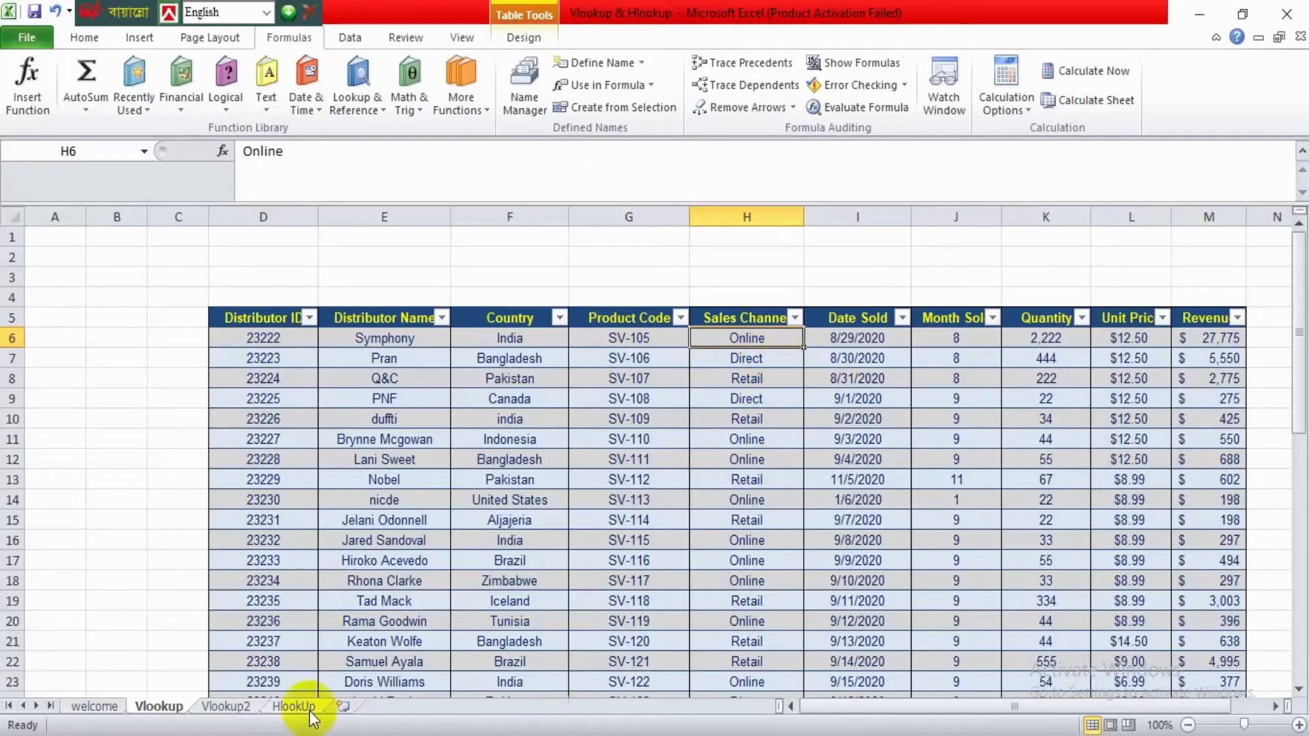
On the Vlookup2 sheet, start a VLOOKUP formula in J10 with the distributor ID in I10 as the lookup value.
left_click(218, 707)
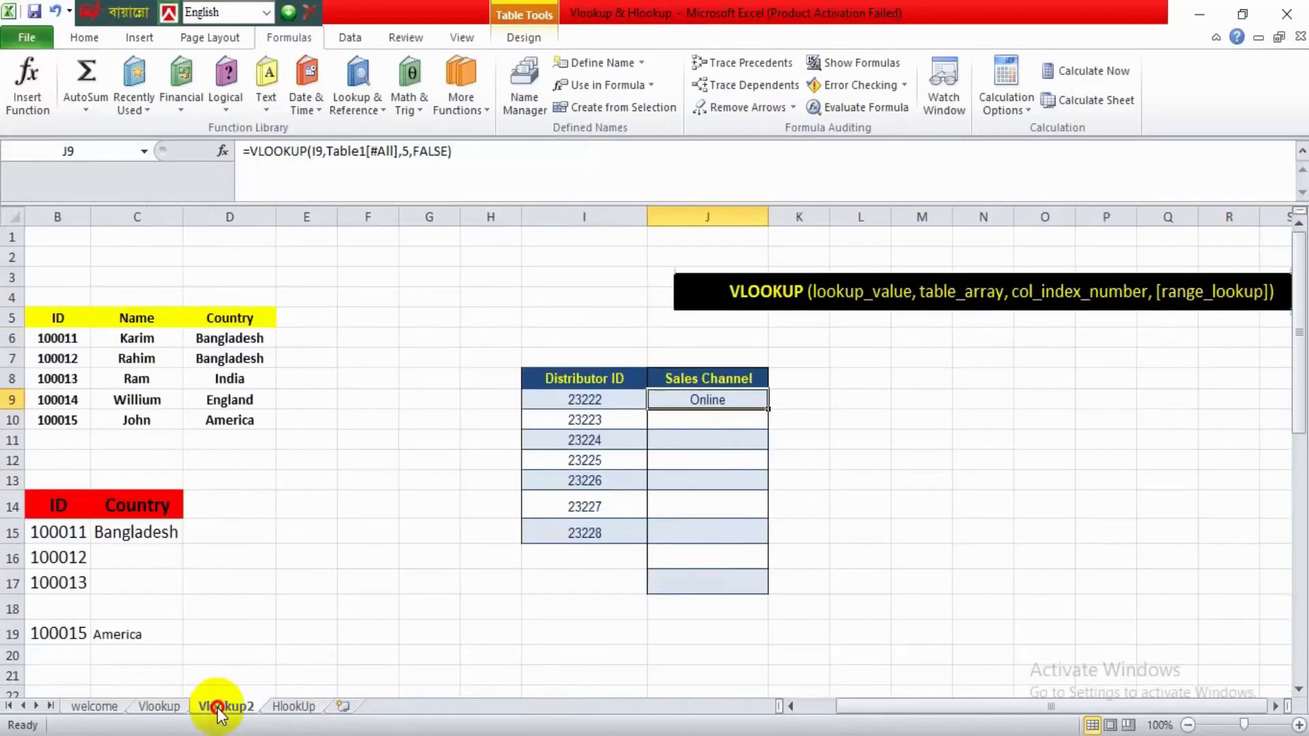
left_click(682, 417)
type("=")
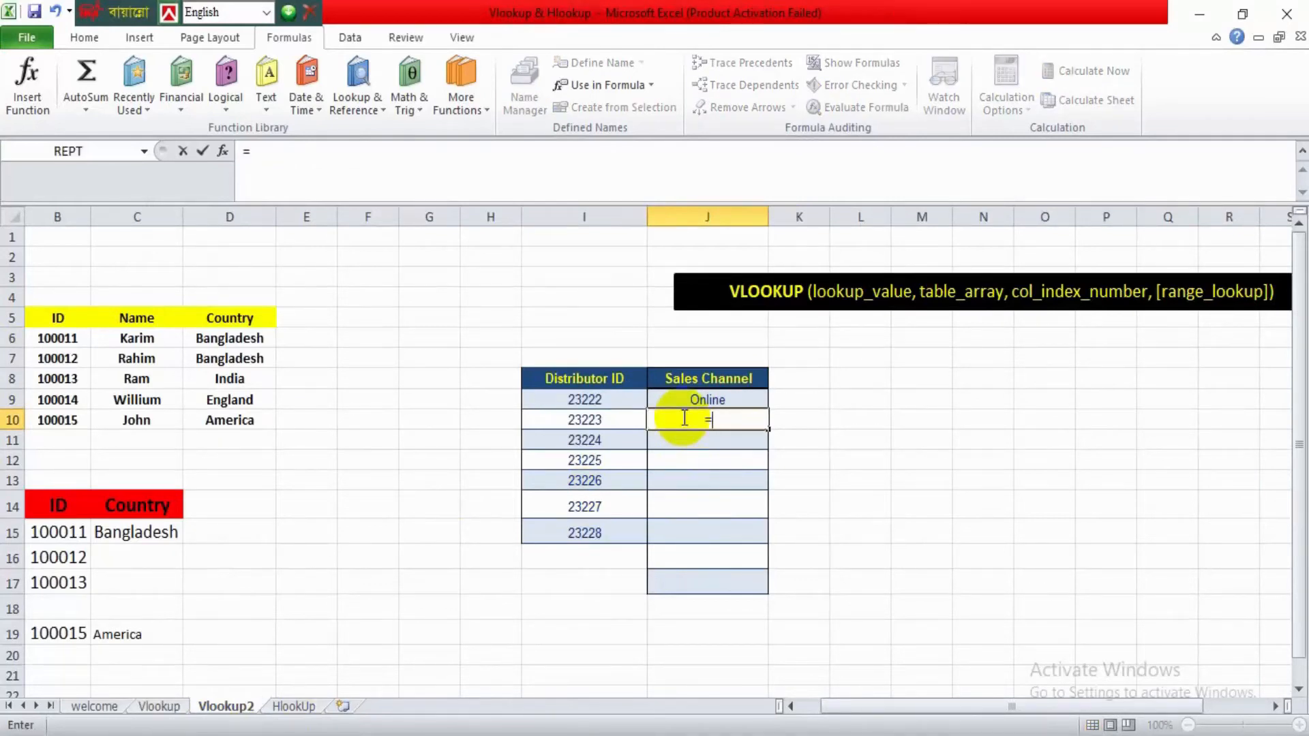
type("v;")
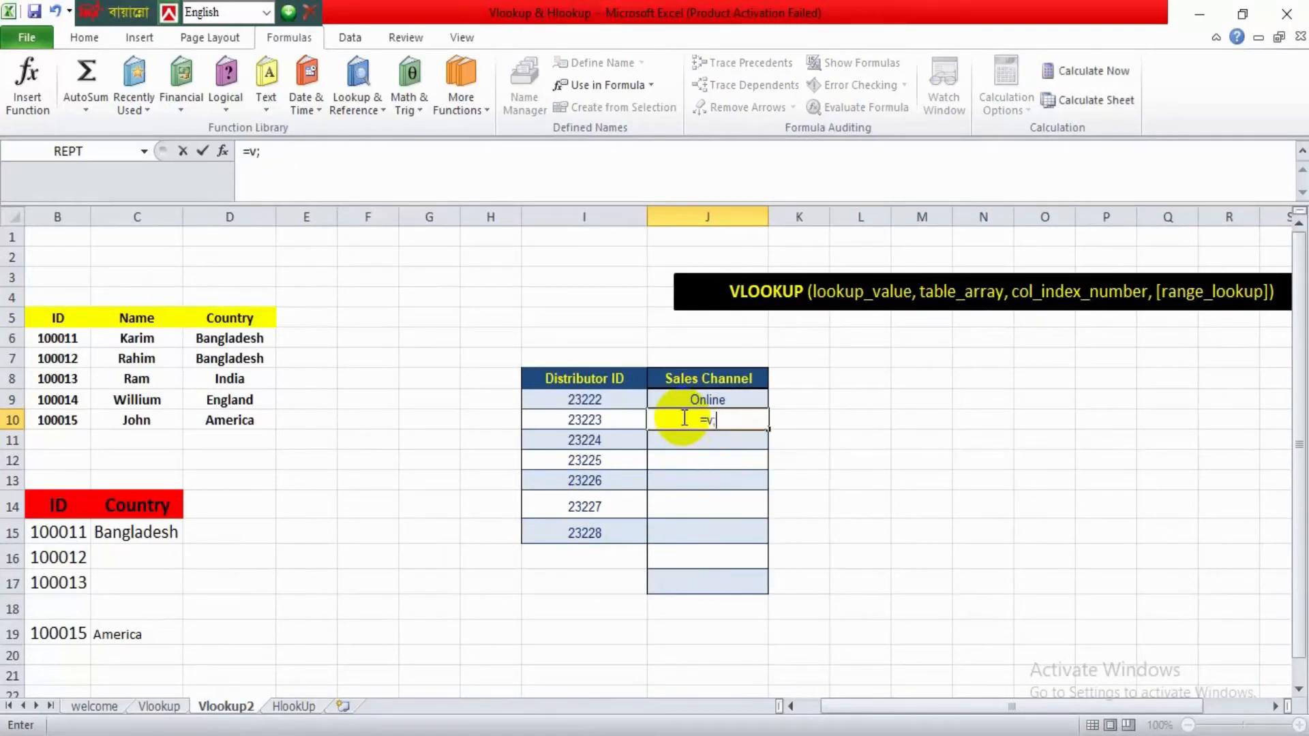
key("BackSpace")
type("l")
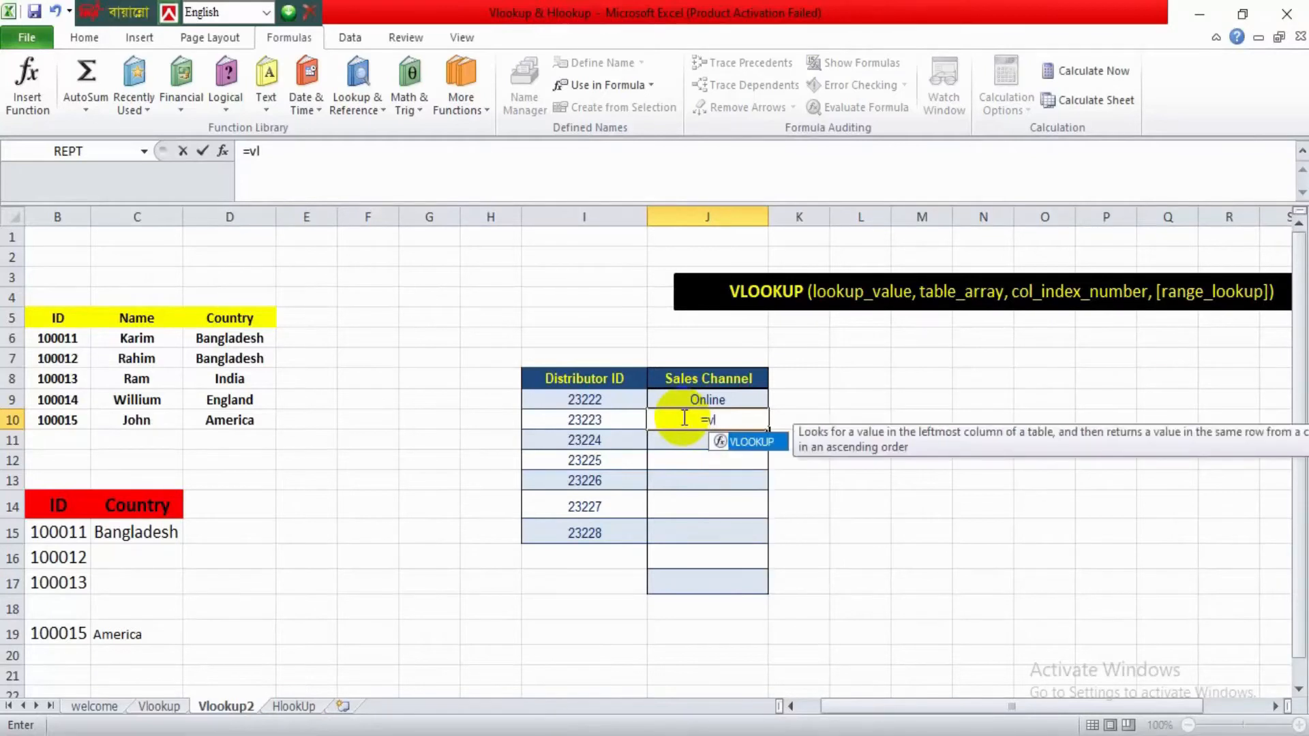
key("Tab")
left_click(585, 419)
type(",")
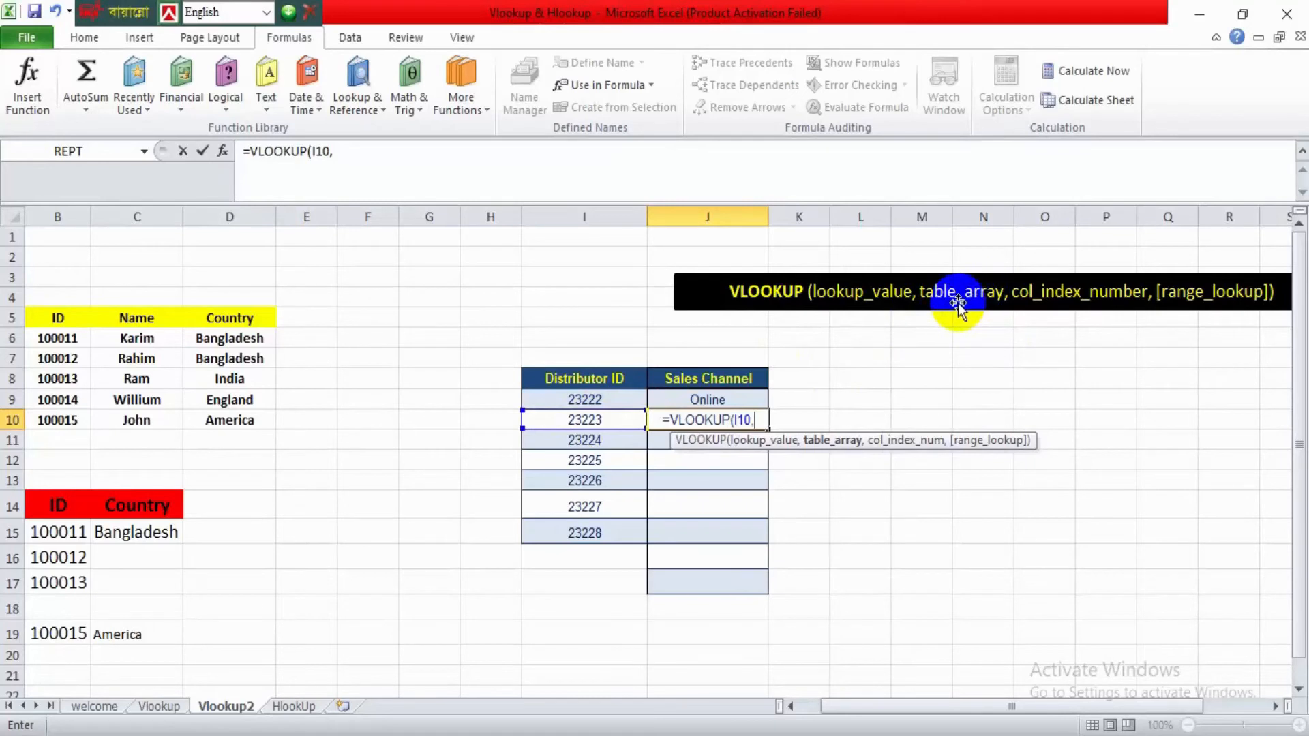
Complete the J10 formula with the named range Distributor_Sheet as table array, column index 5 and FALSE for an exact match.
type("d")
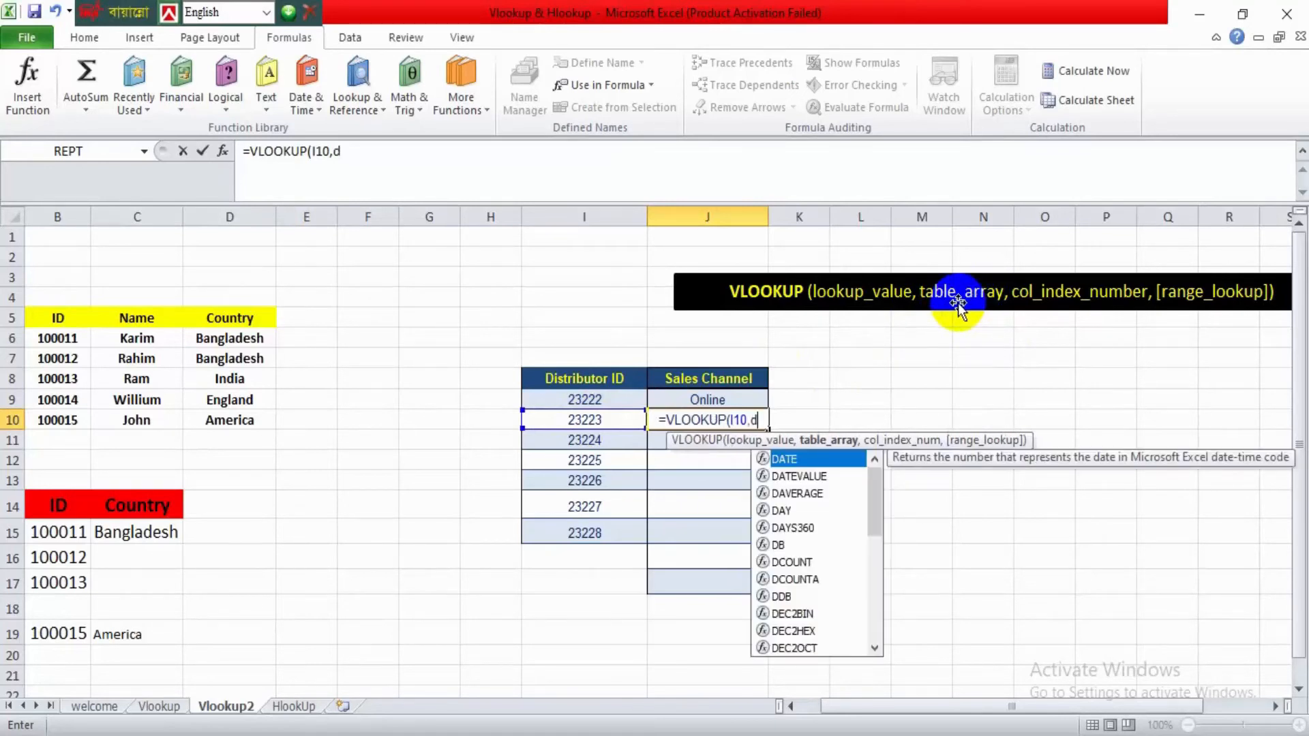
type("i")
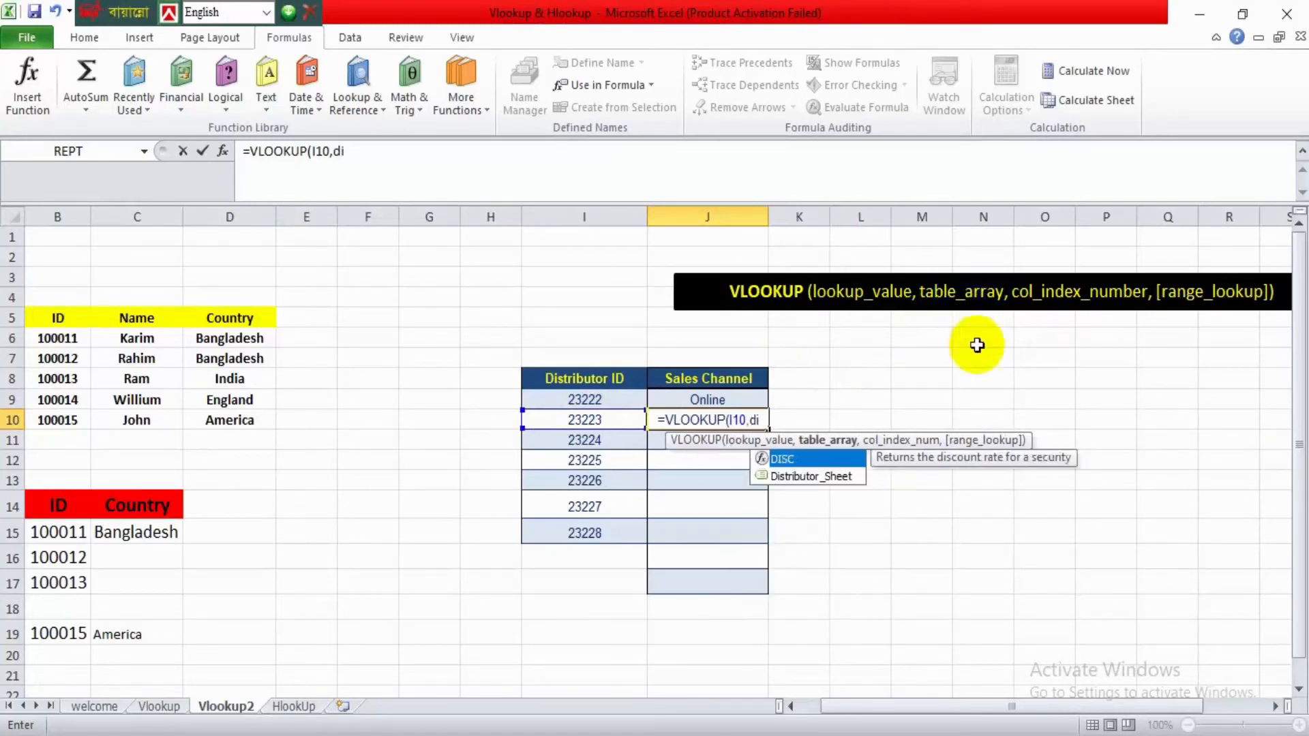
double_click(807, 477)
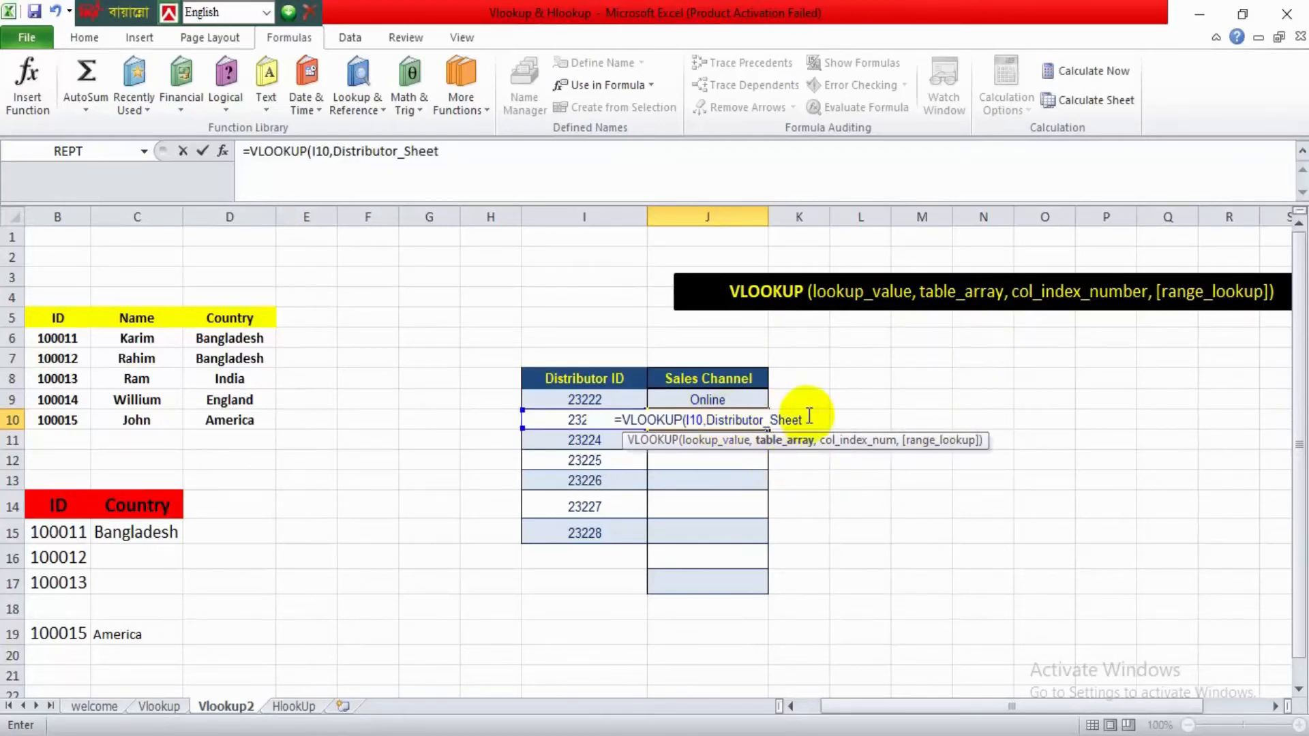
type(",5")
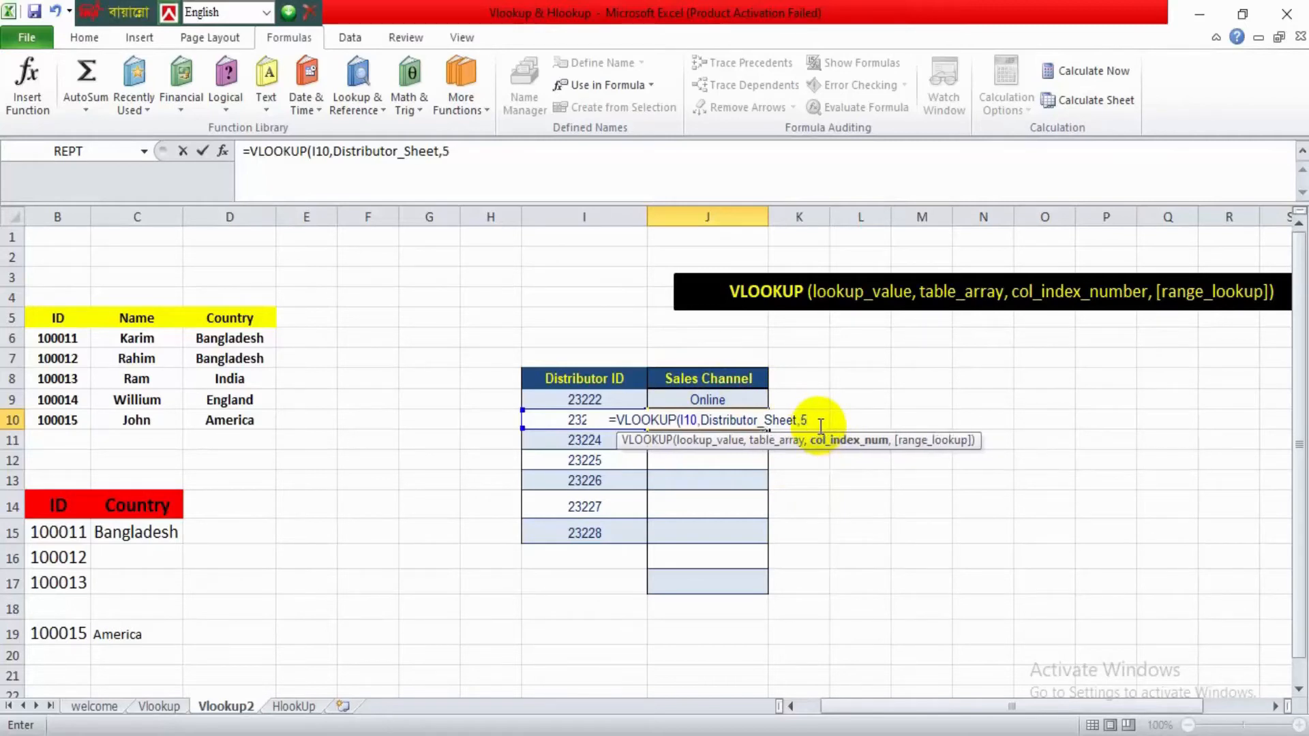
type(",")
double_click(849, 475)
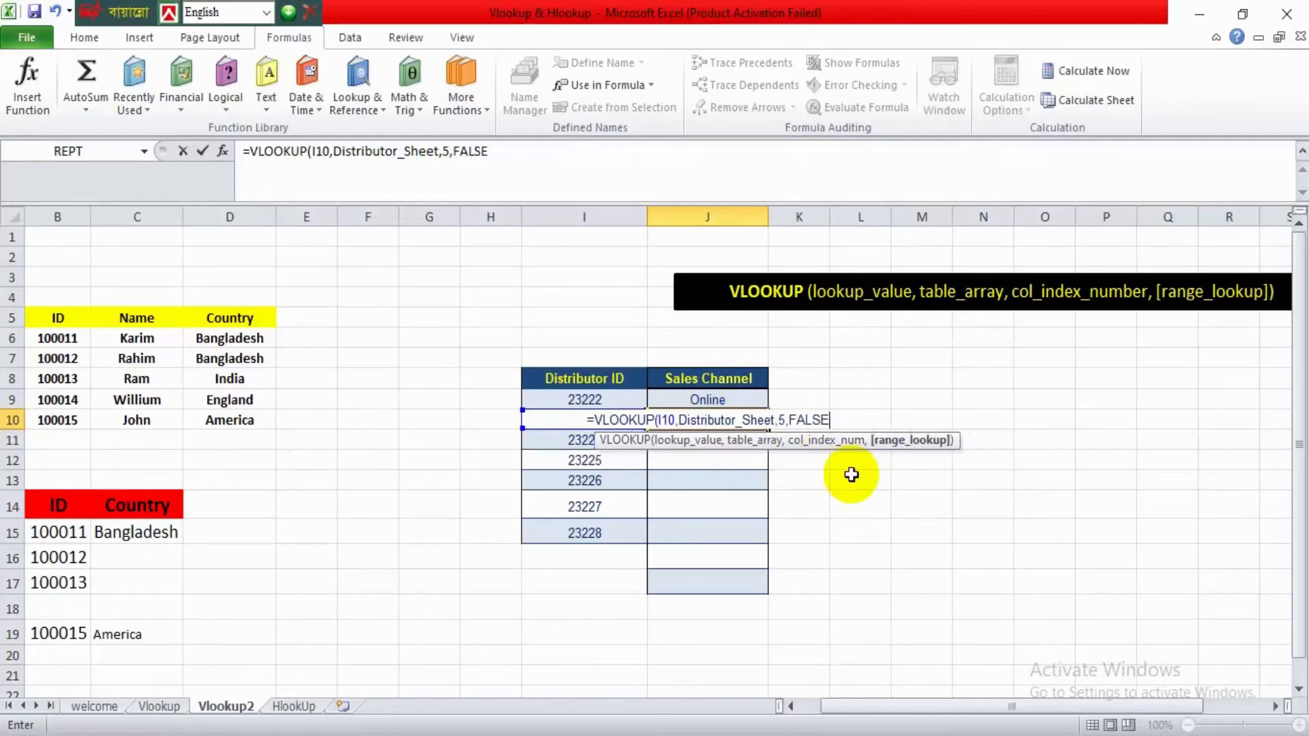
type(")")
key("Return")
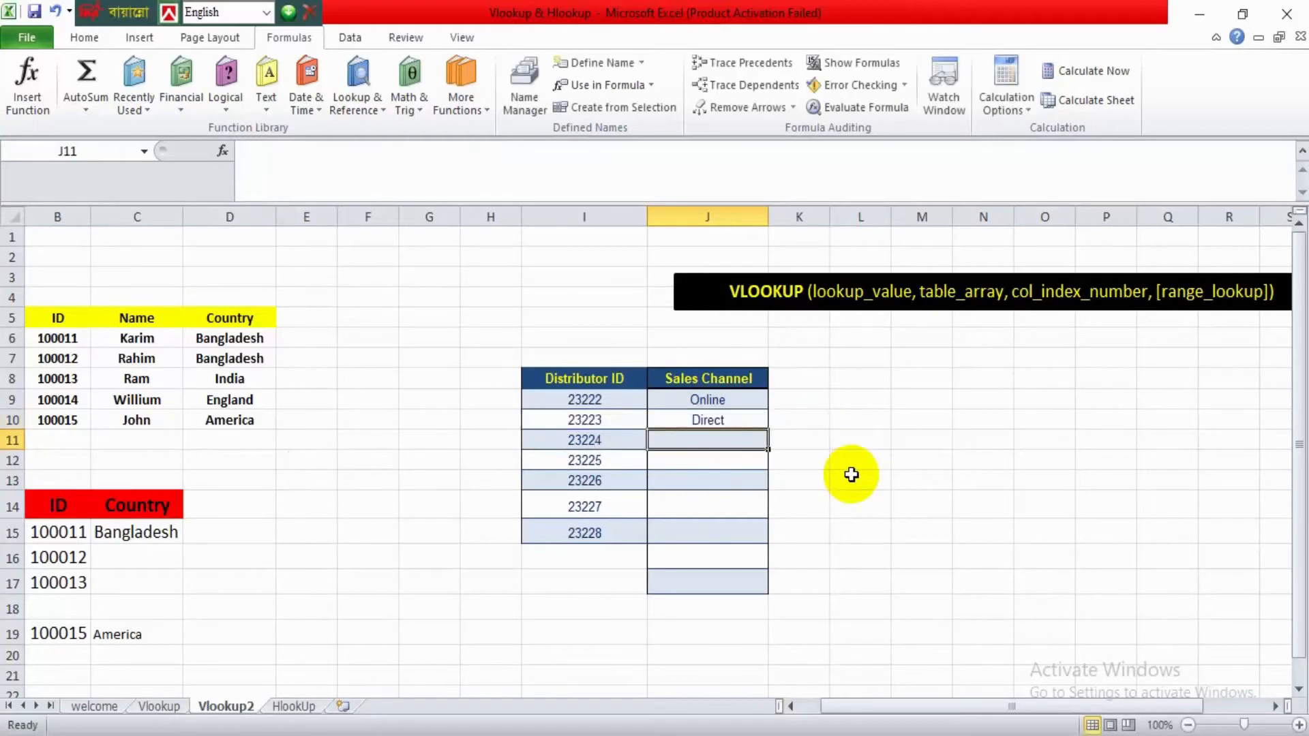
Review the VLOOKUP formula in J10 and compare its result with the distributor table on the Vlookup sheet.
left_click(737, 422)
left_click(728, 384)
left_click(719, 418)
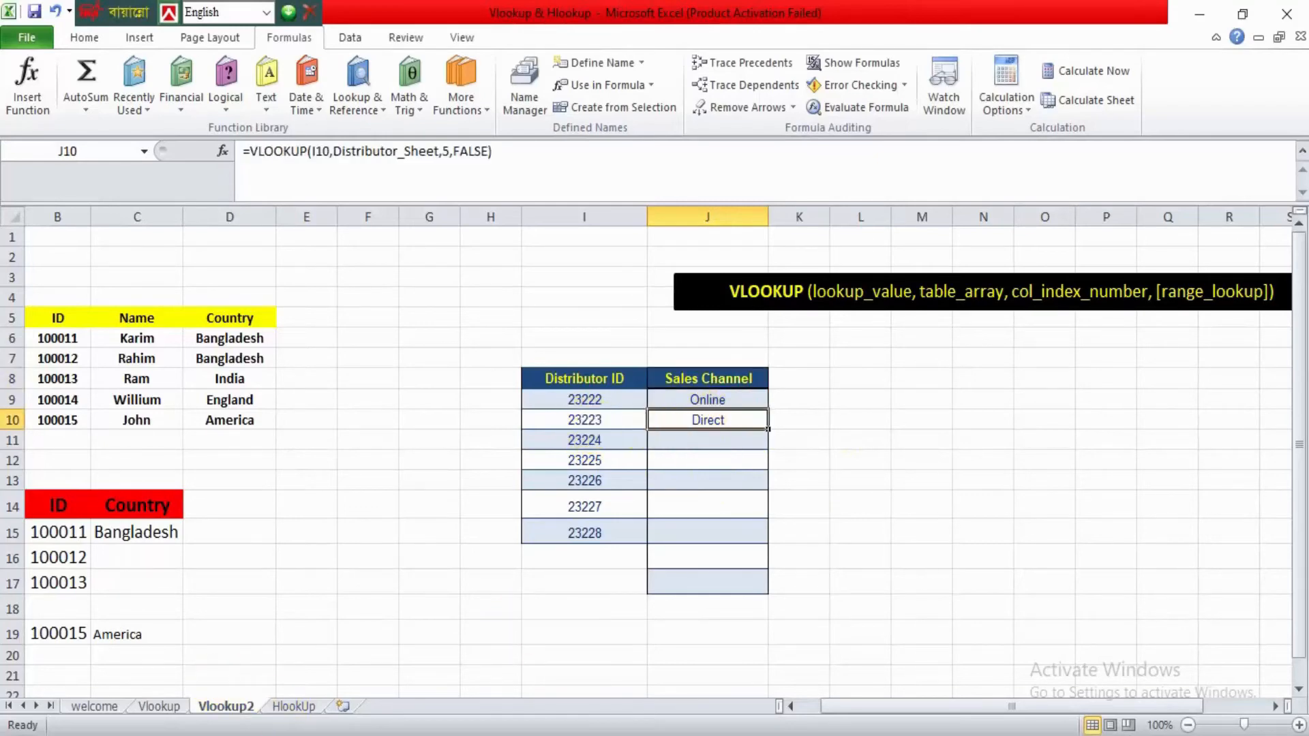
left_click(159, 706)
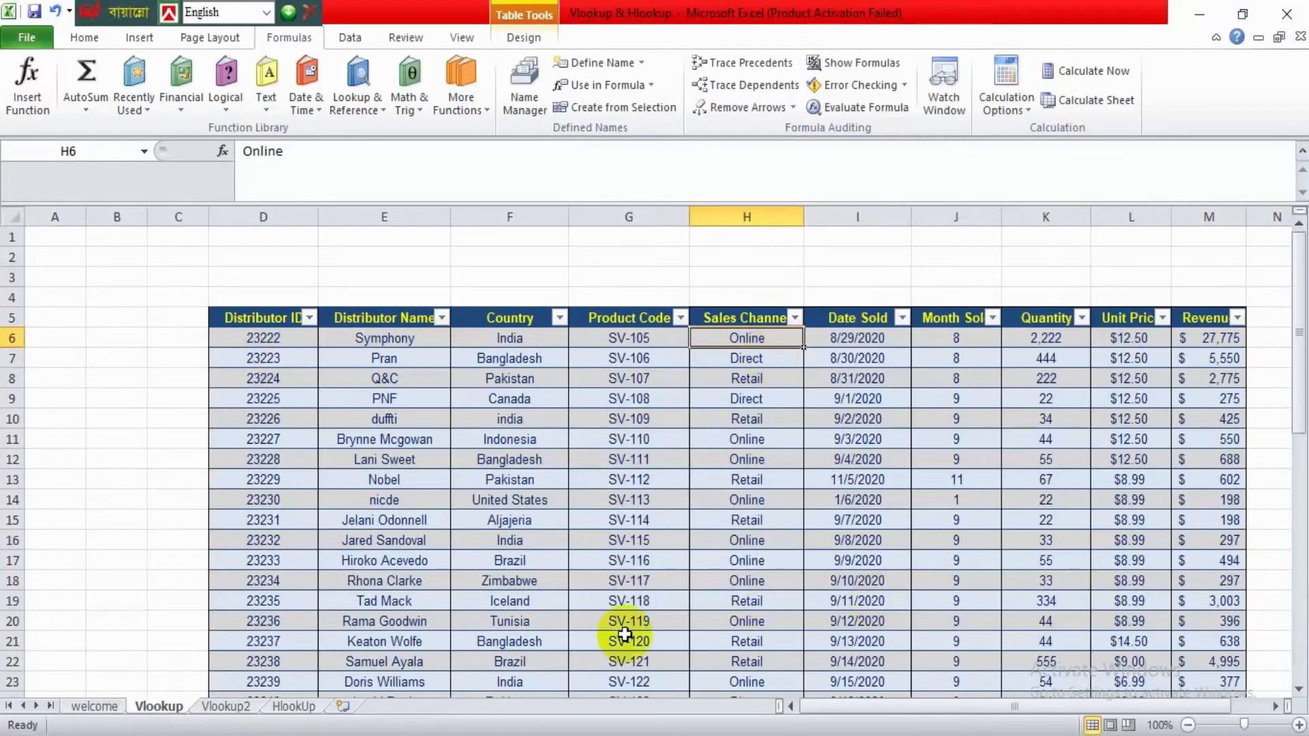
left_click(225, 703)
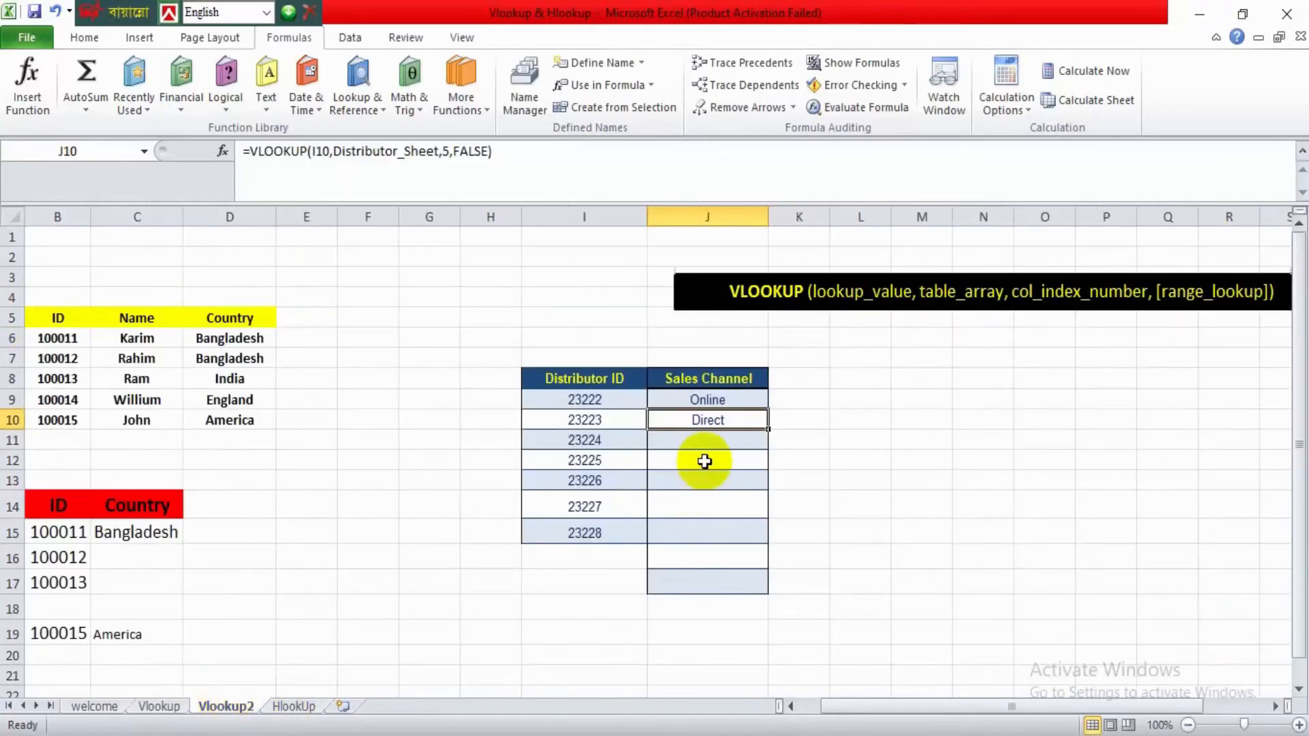
left_click(711, 437)
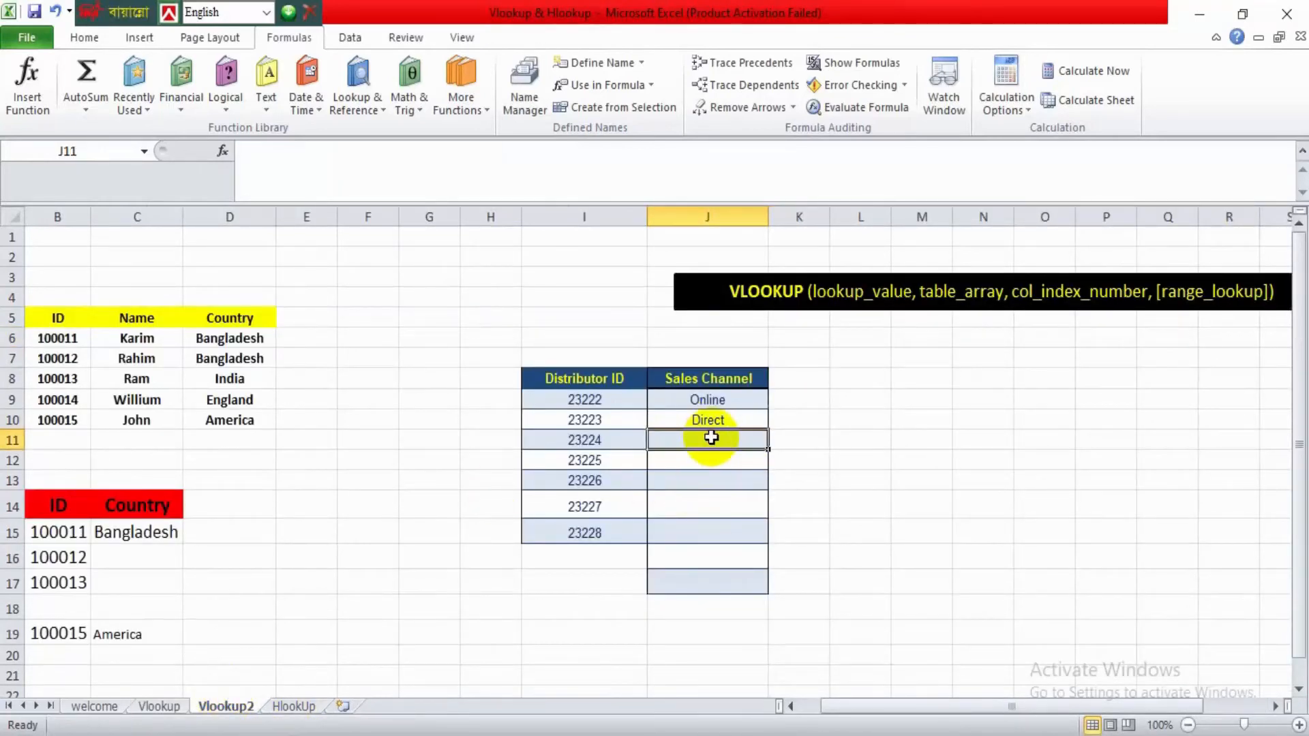
left_click(686, 423)
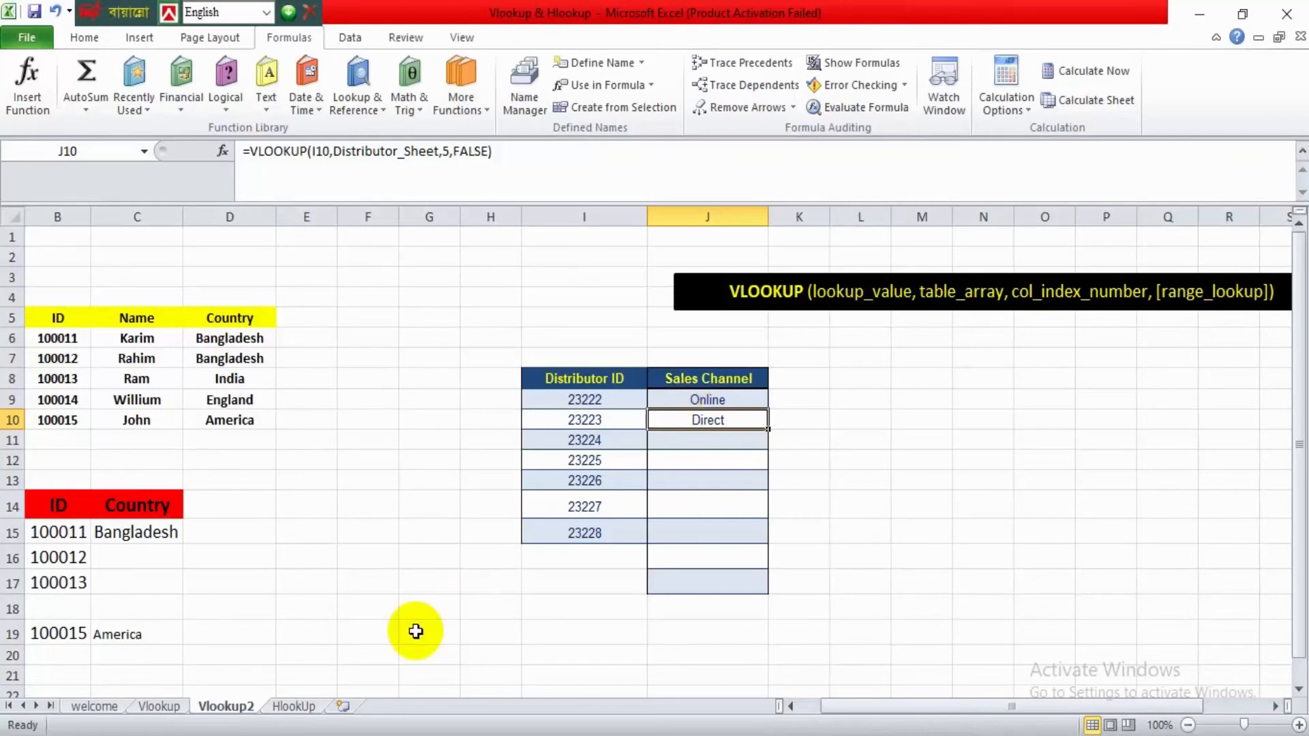
Go to the HlookUp sheet and examine the two names in C14 and J14 whose details are needed.
left_click(304, 707)
left_click(226, 707)
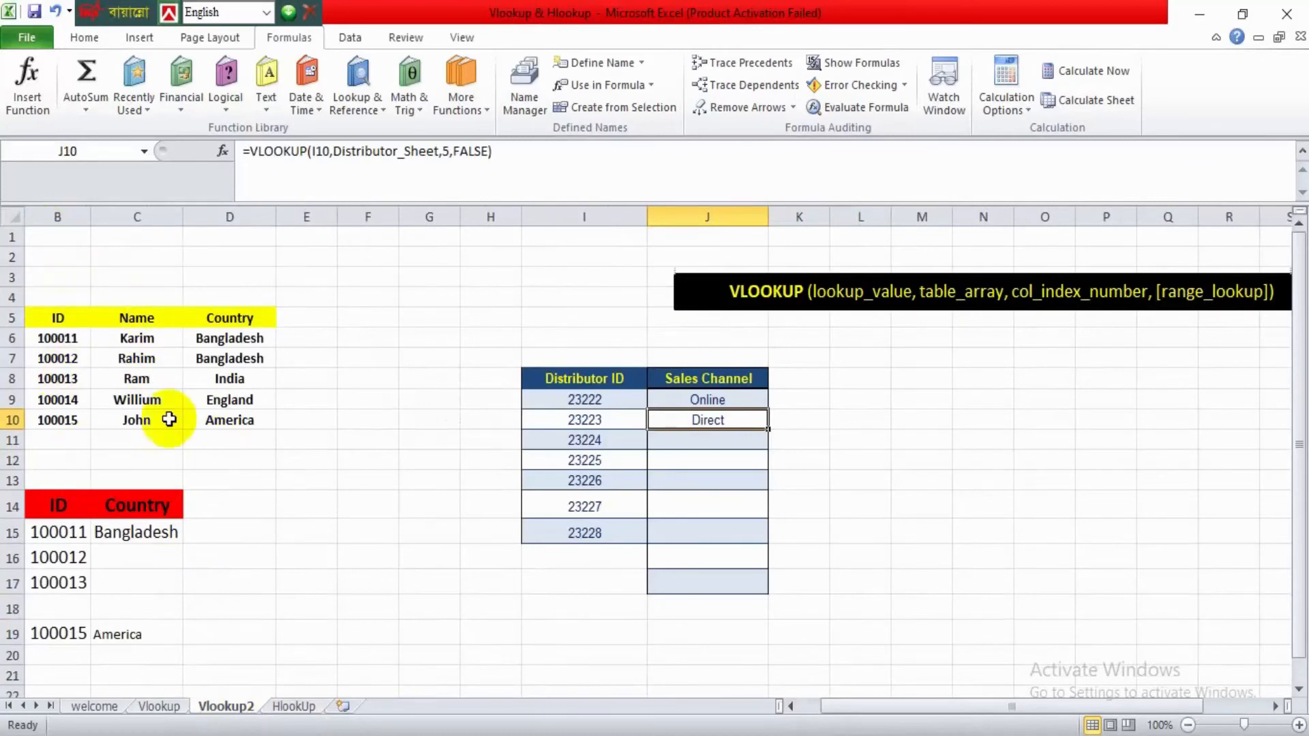
left_click(293, 707)
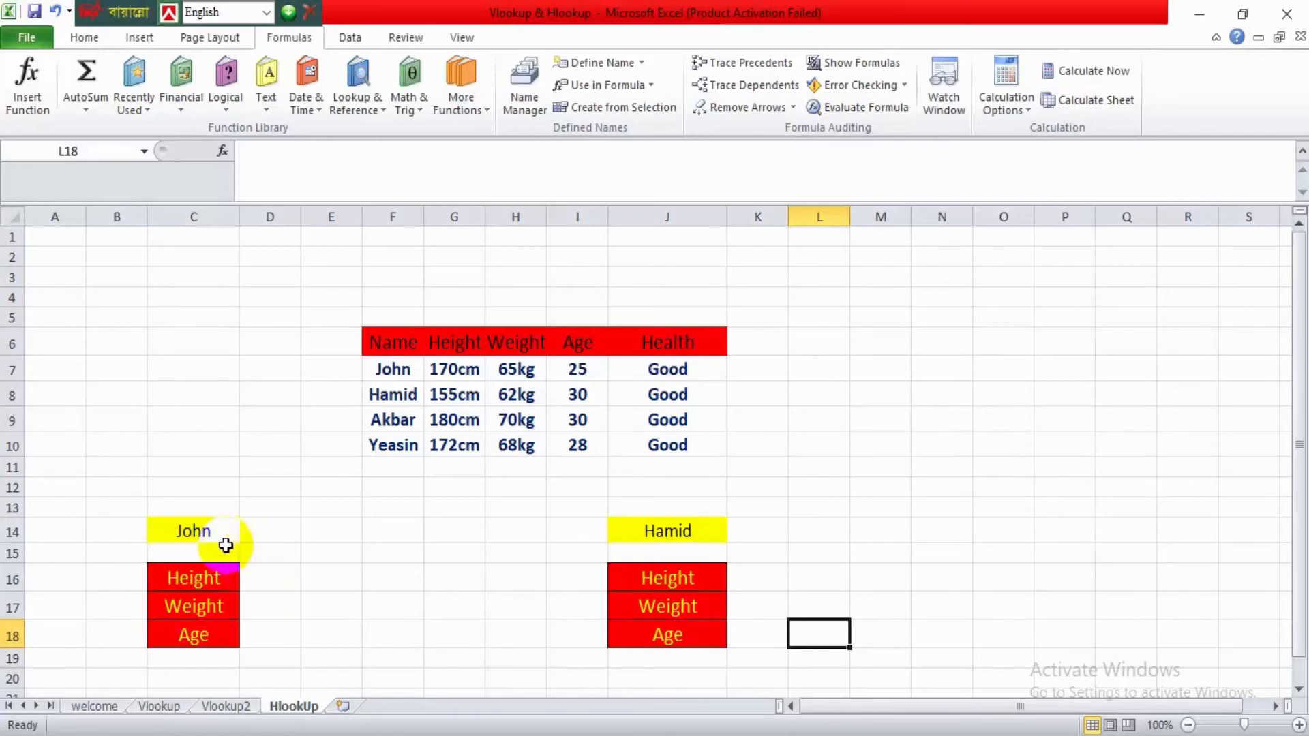
left_click(198, 542)
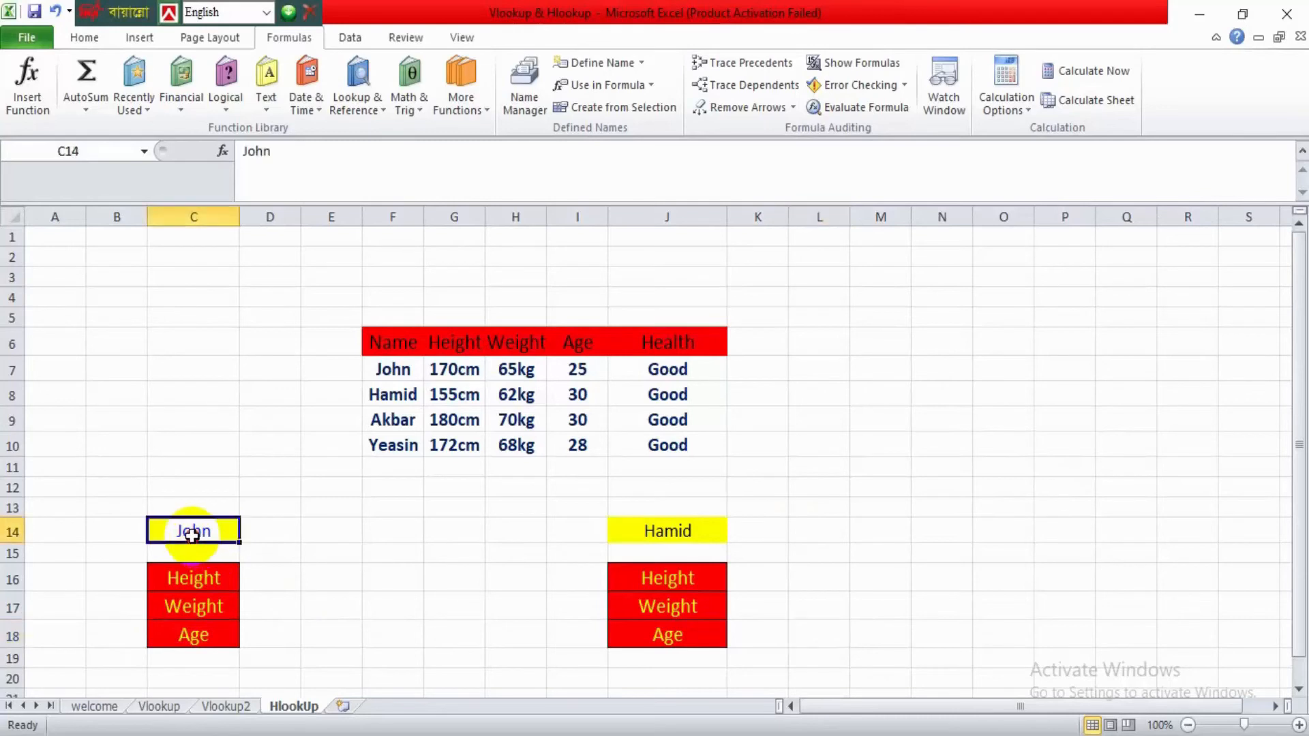
left_click(643, 541)
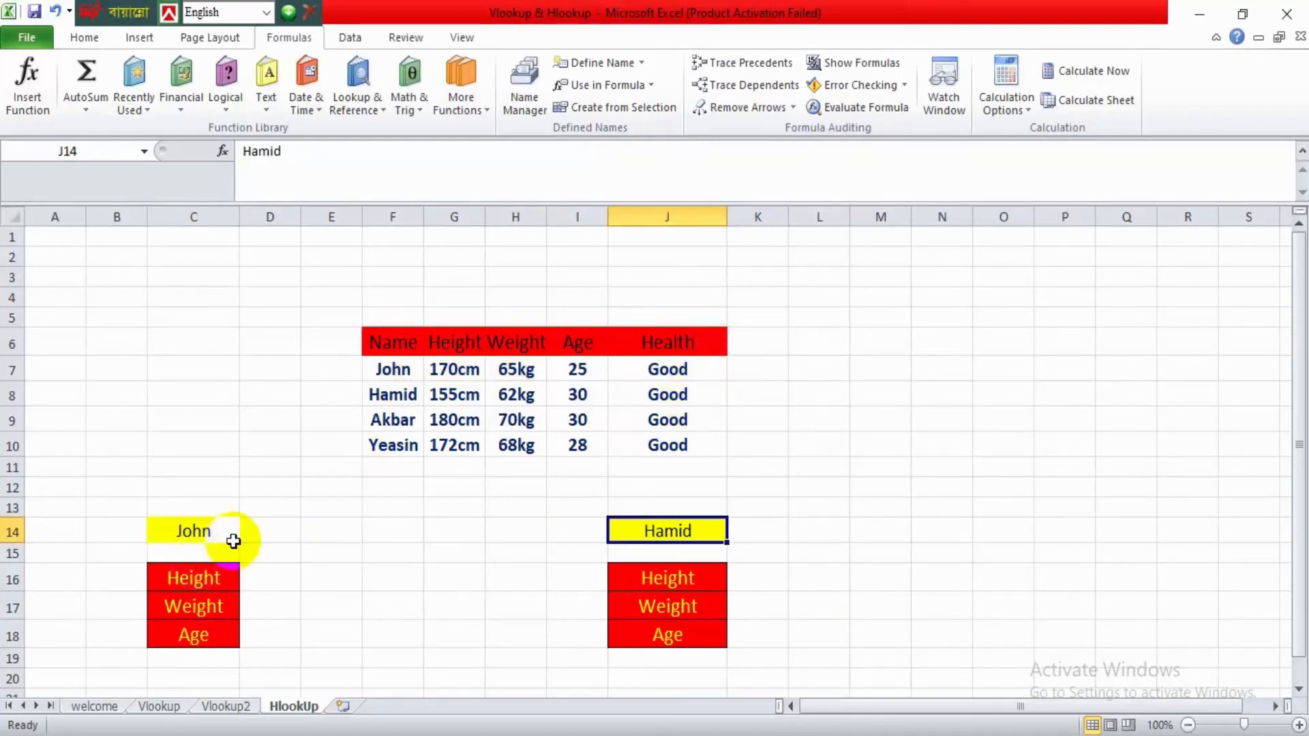
Start an HLOOKUP formula in D16 with the Height label in C16 as the lookup value.
left_click(263, 579)
type("=")
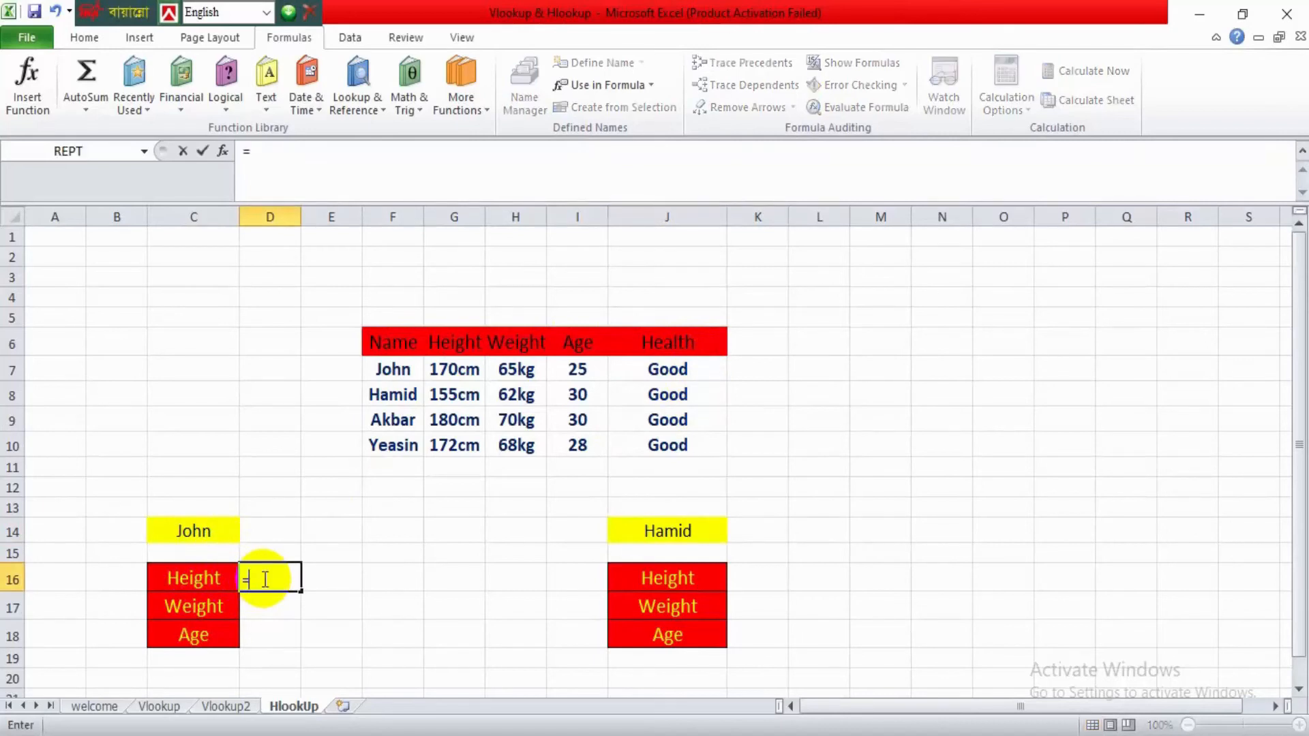
type("hl")
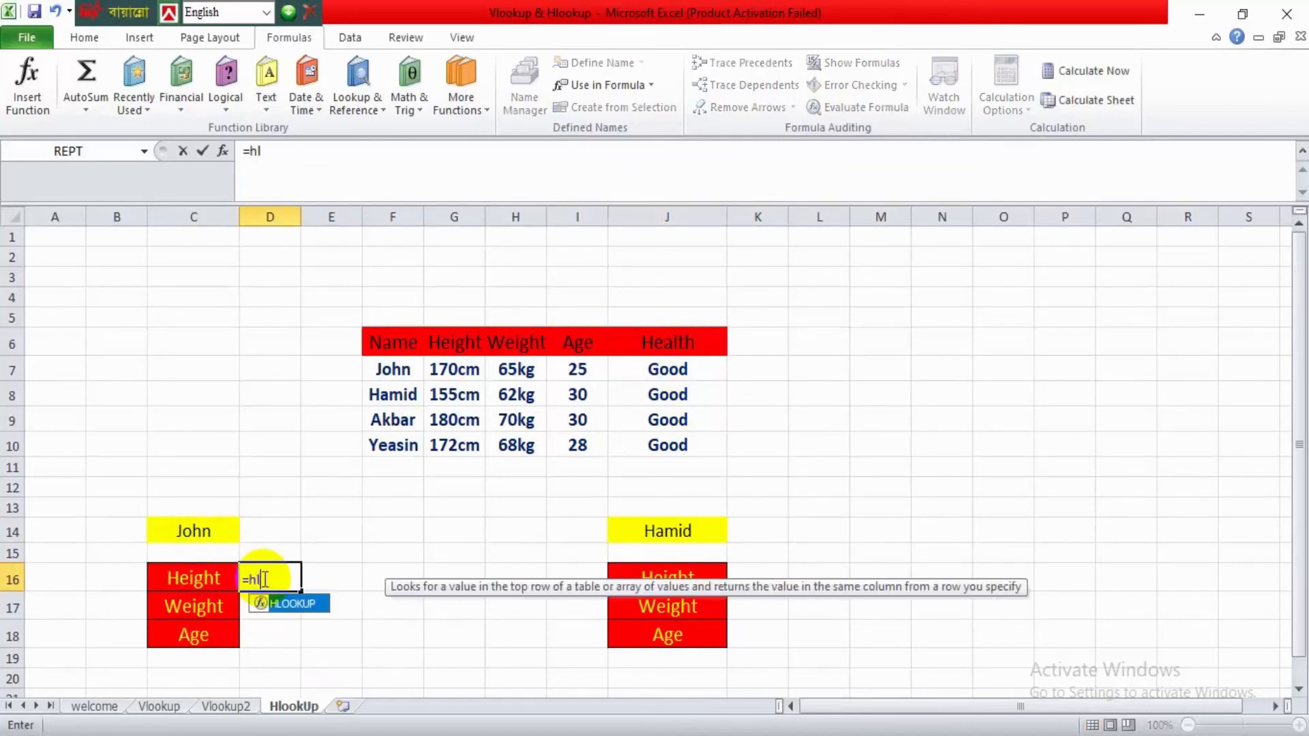
key("Tab")
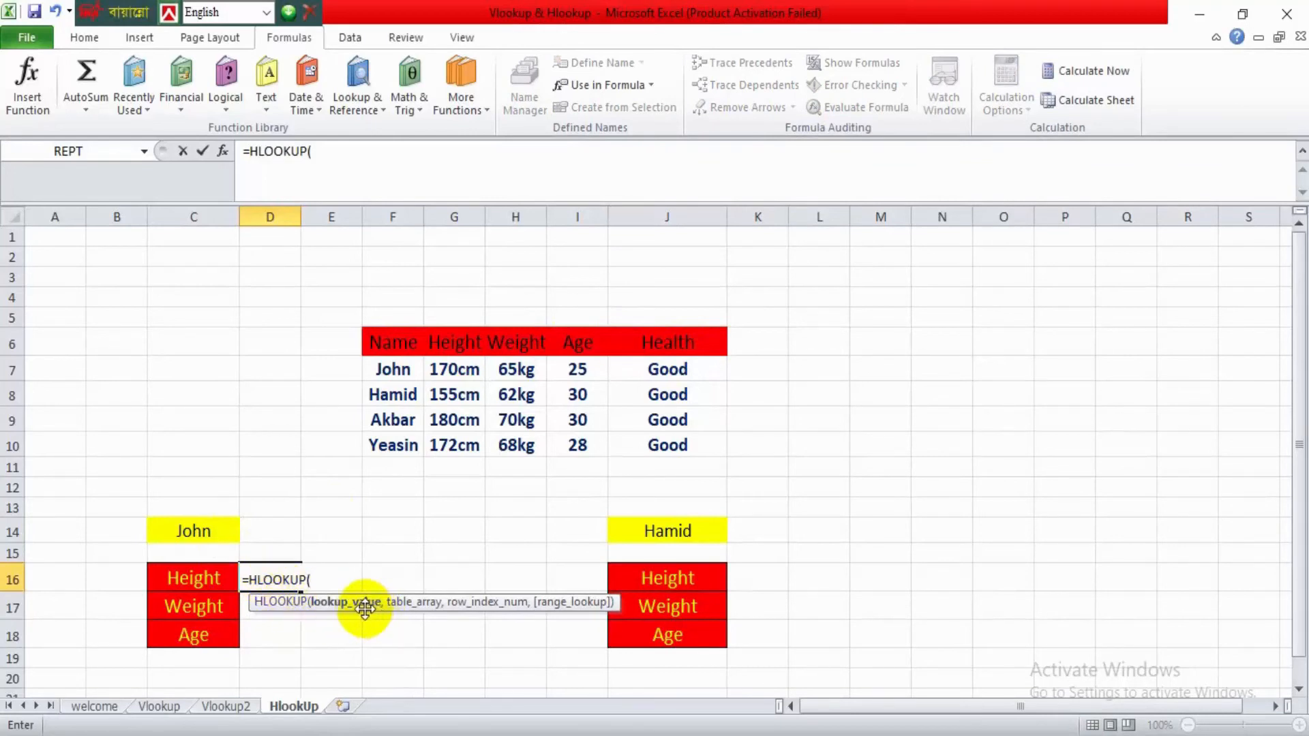
left_click(198, 584)
type(",")
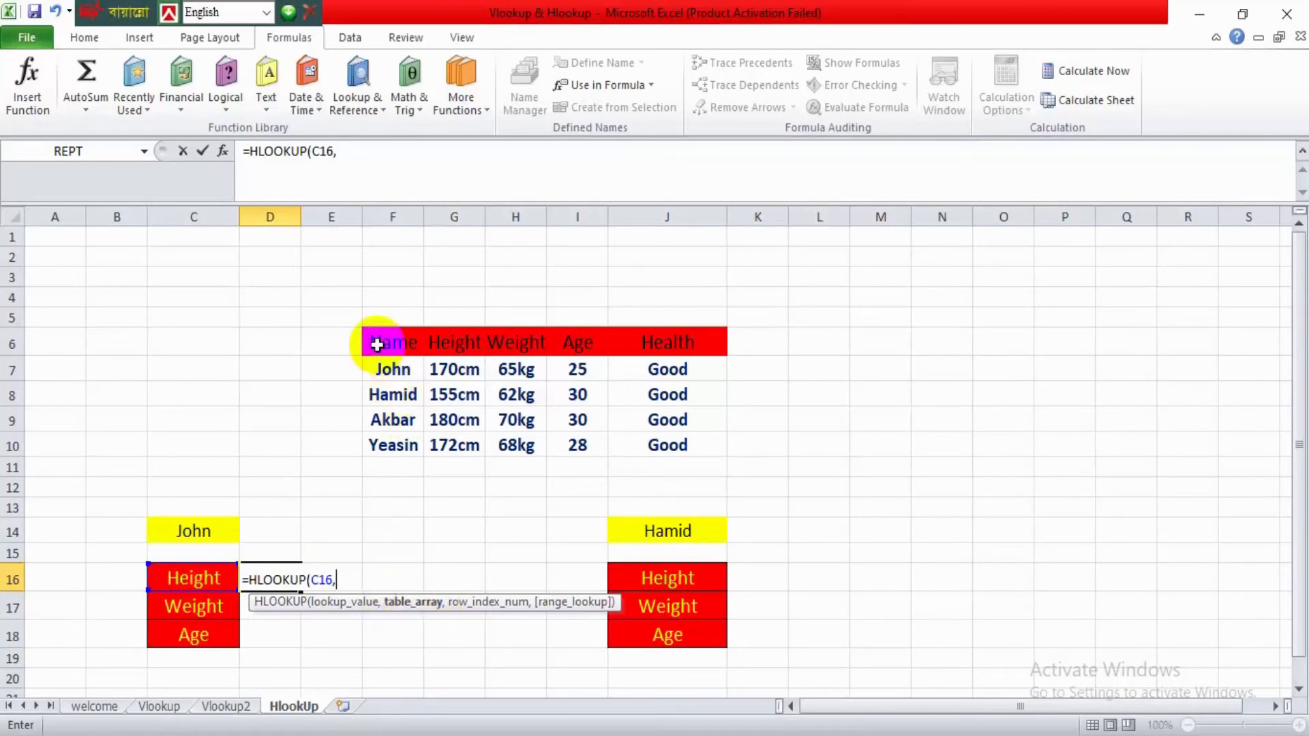
Complete the D16 formula with table array F6:J10, row index 2 and FALSE for an exact match, and check it against G7.
left_click_drag(377, 345, 626, 441)
type(",")
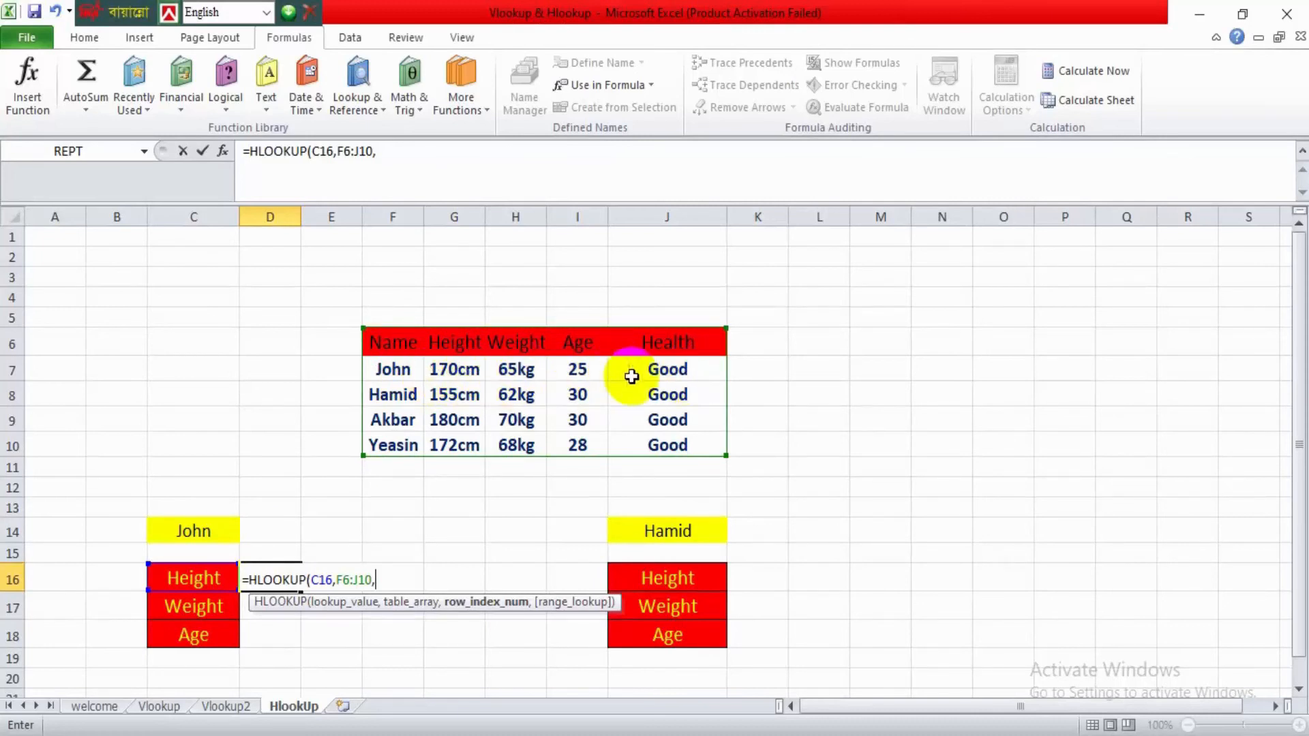
type("2")
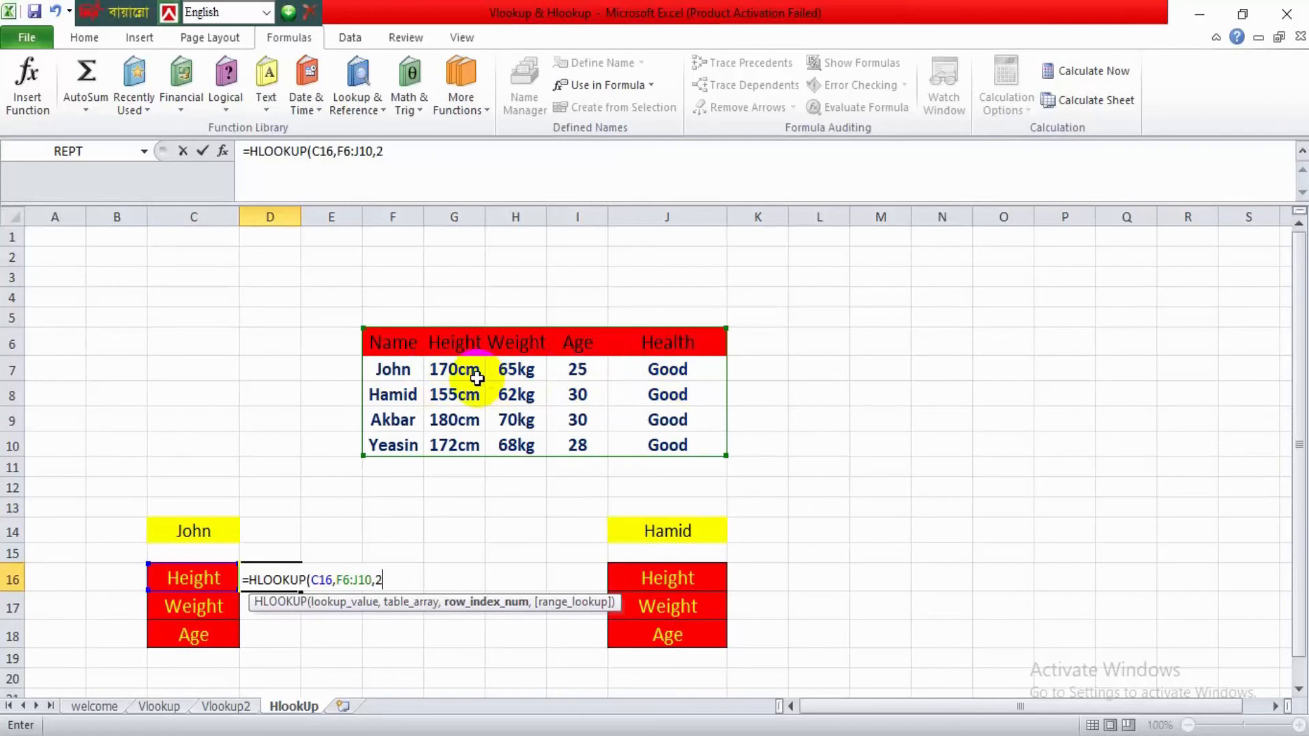
type(",")
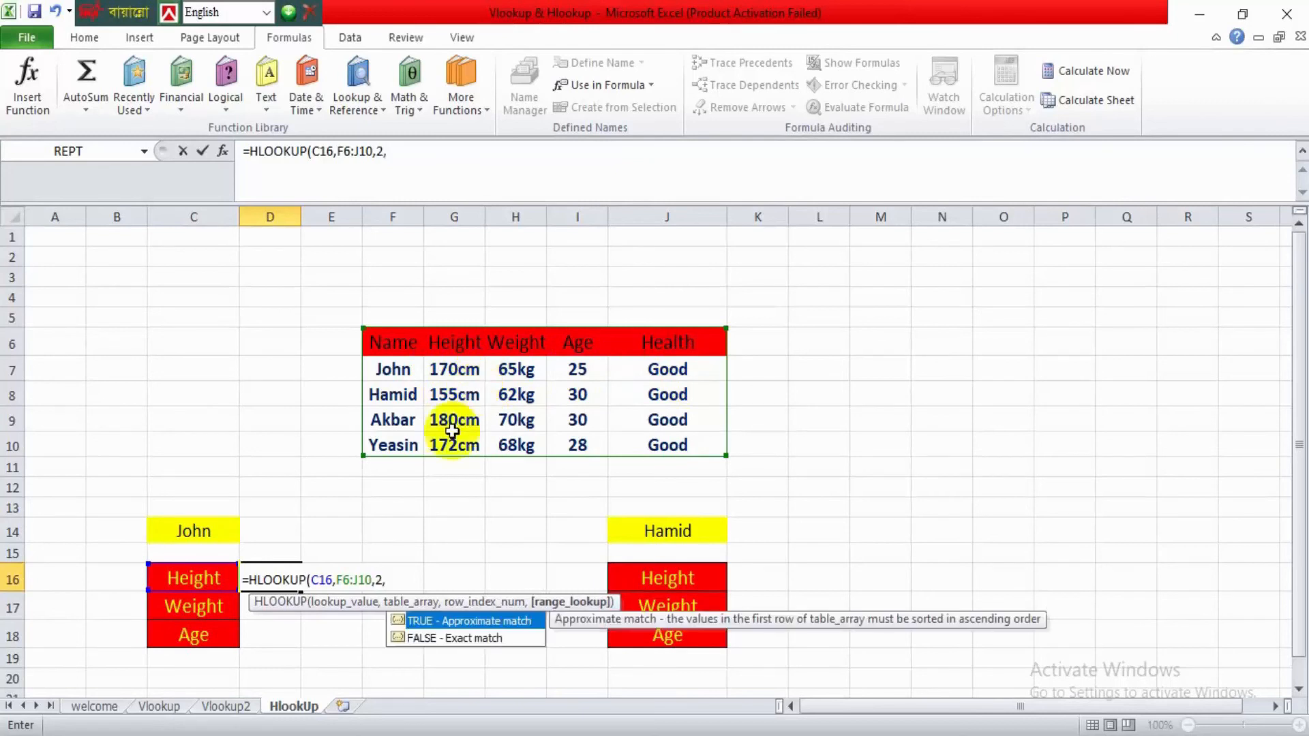
double_click(459, 639)
type(")")
key("Return")
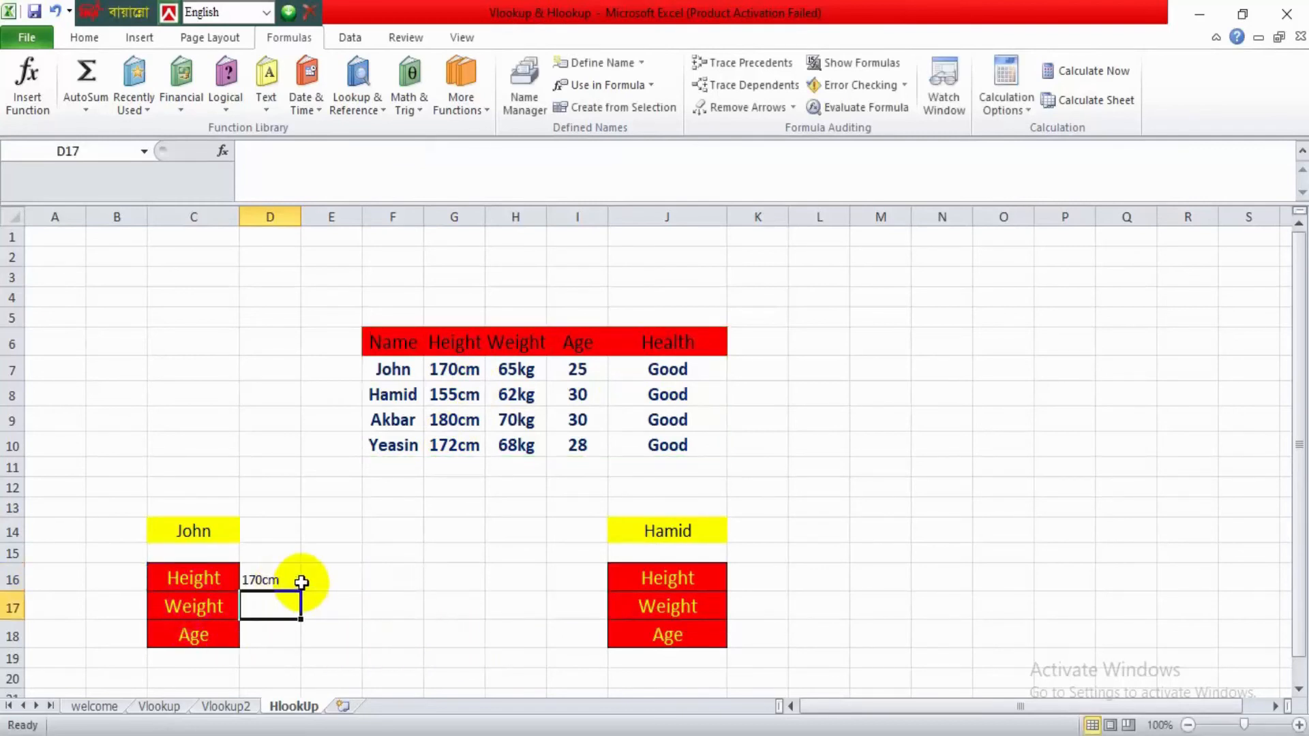
left_click(467, 371)
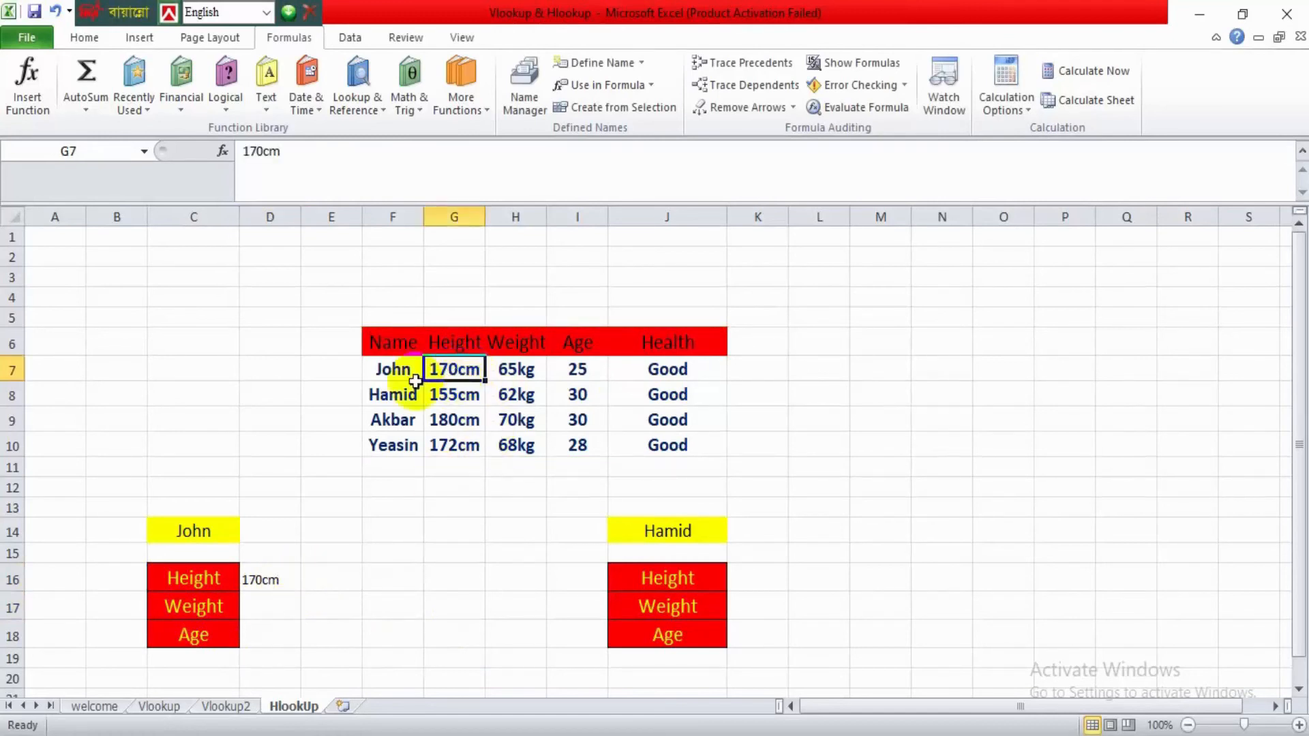
Start an HLOOKUP formula in D17 with the Weight label in C17 as the lookup value.
left_click(254, 605)
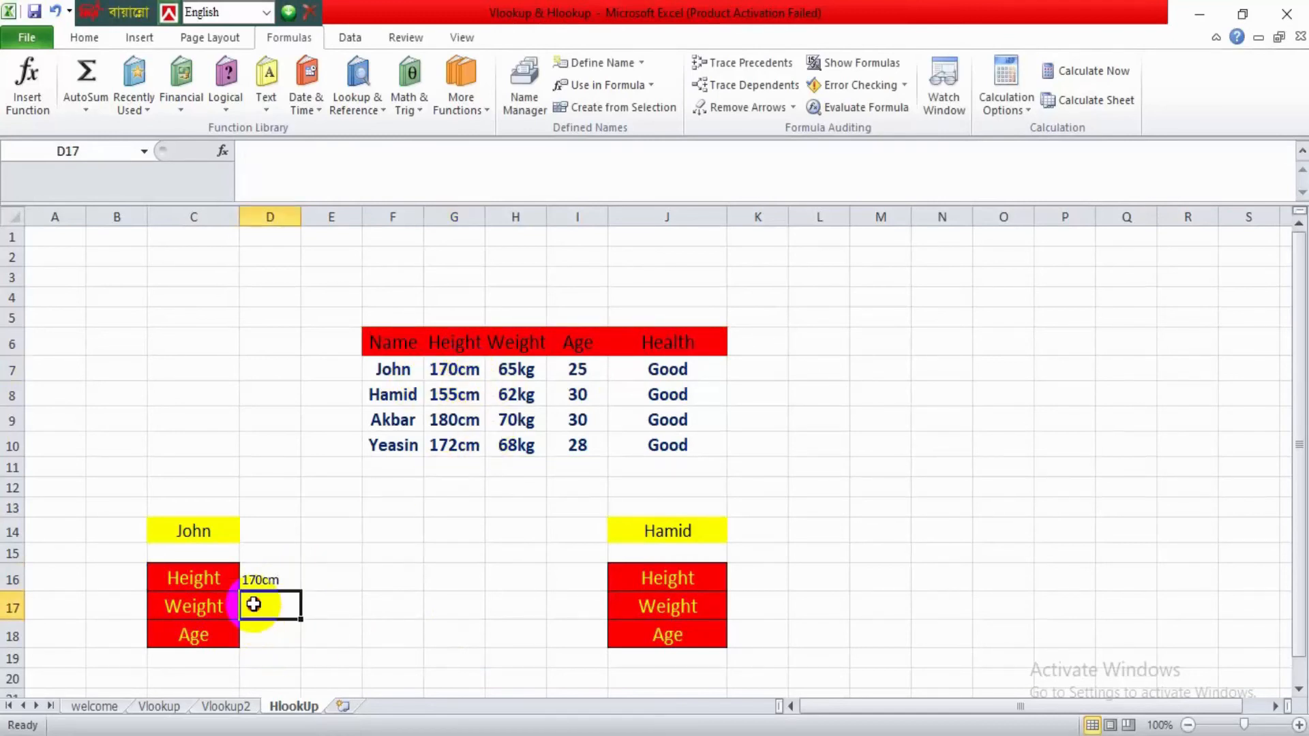
type("=")
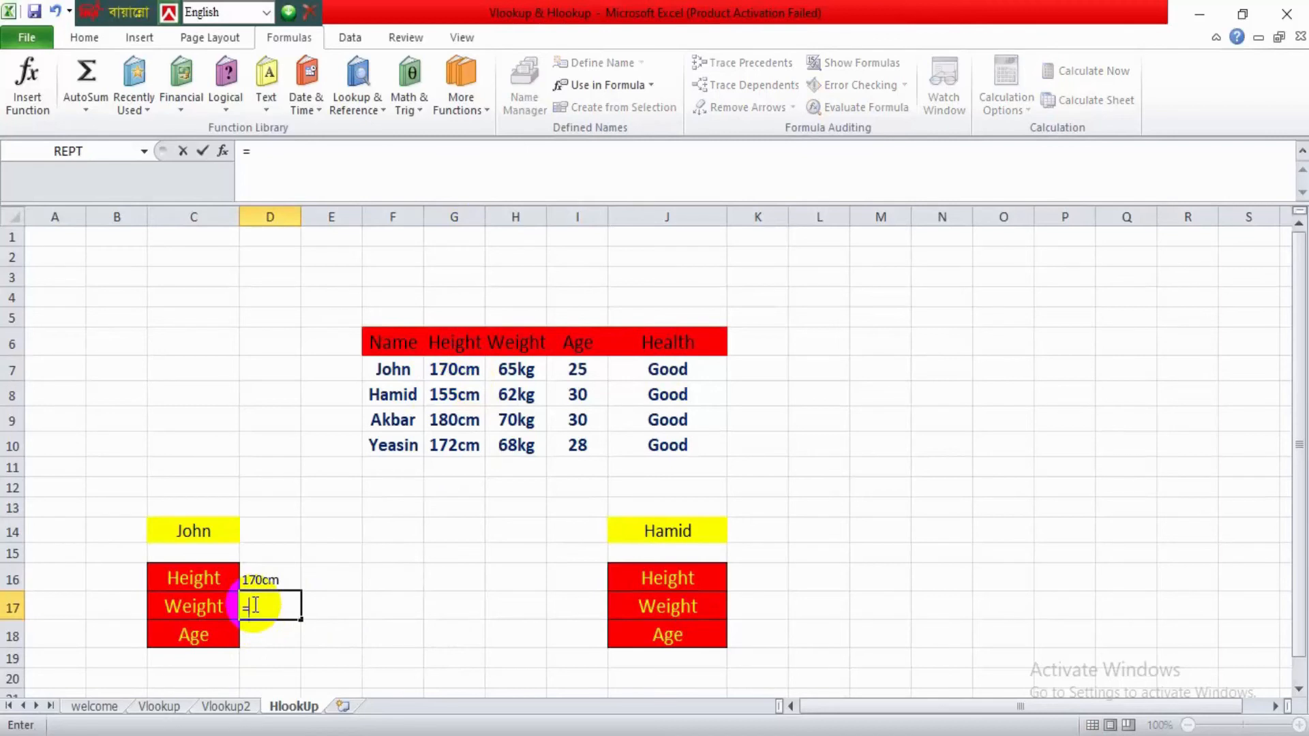
type("hl")
key("Tab")
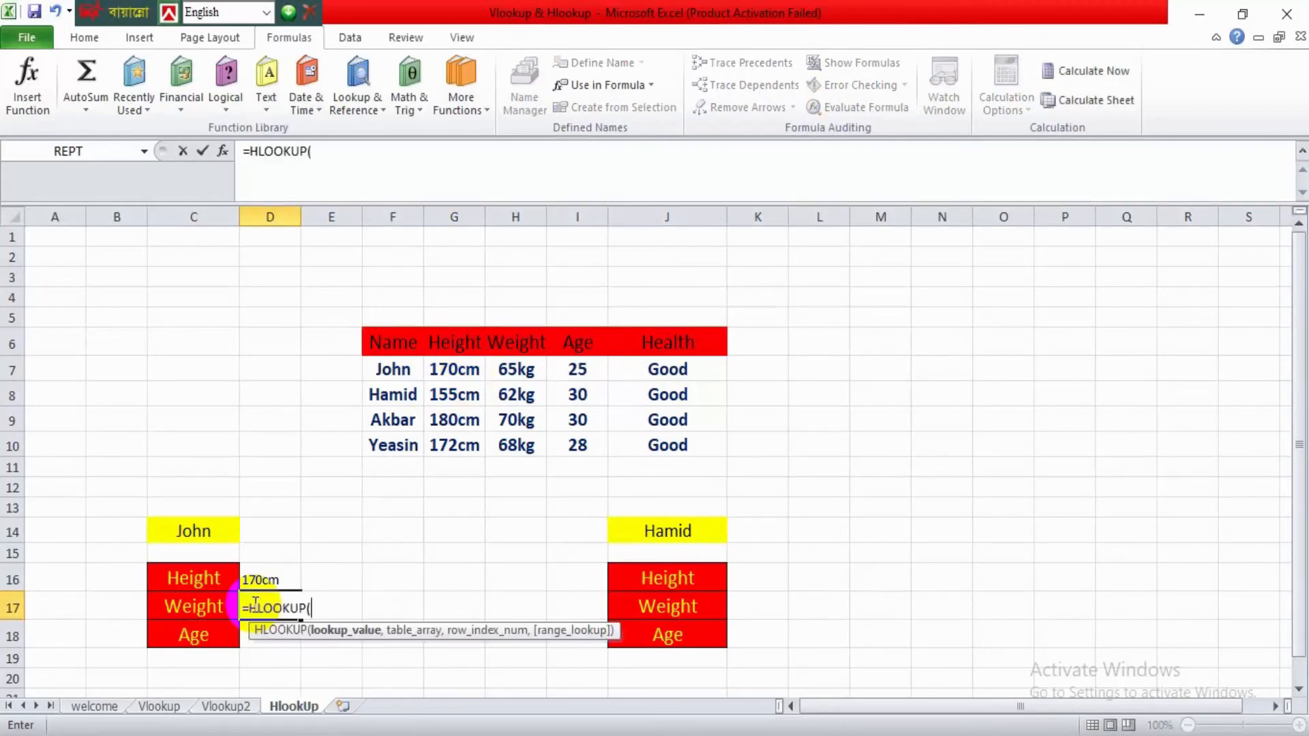
left_click(189, 612)
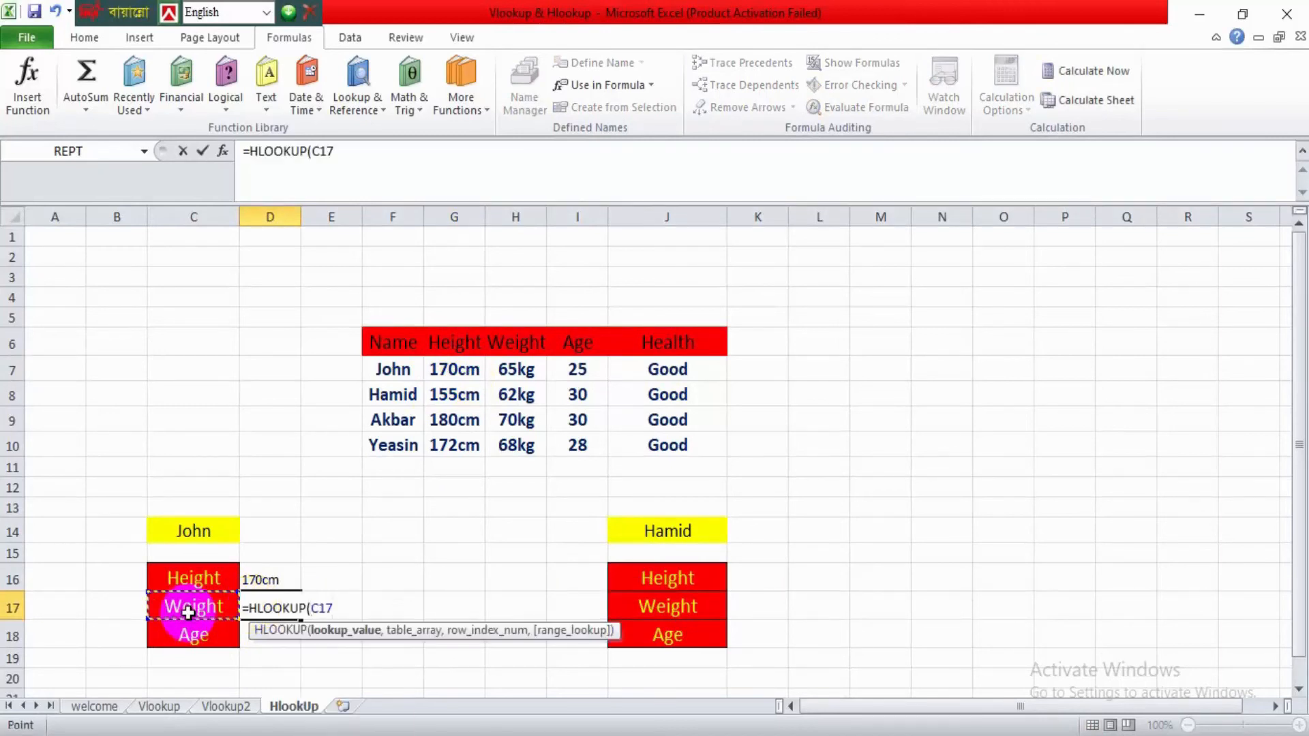
type(",")
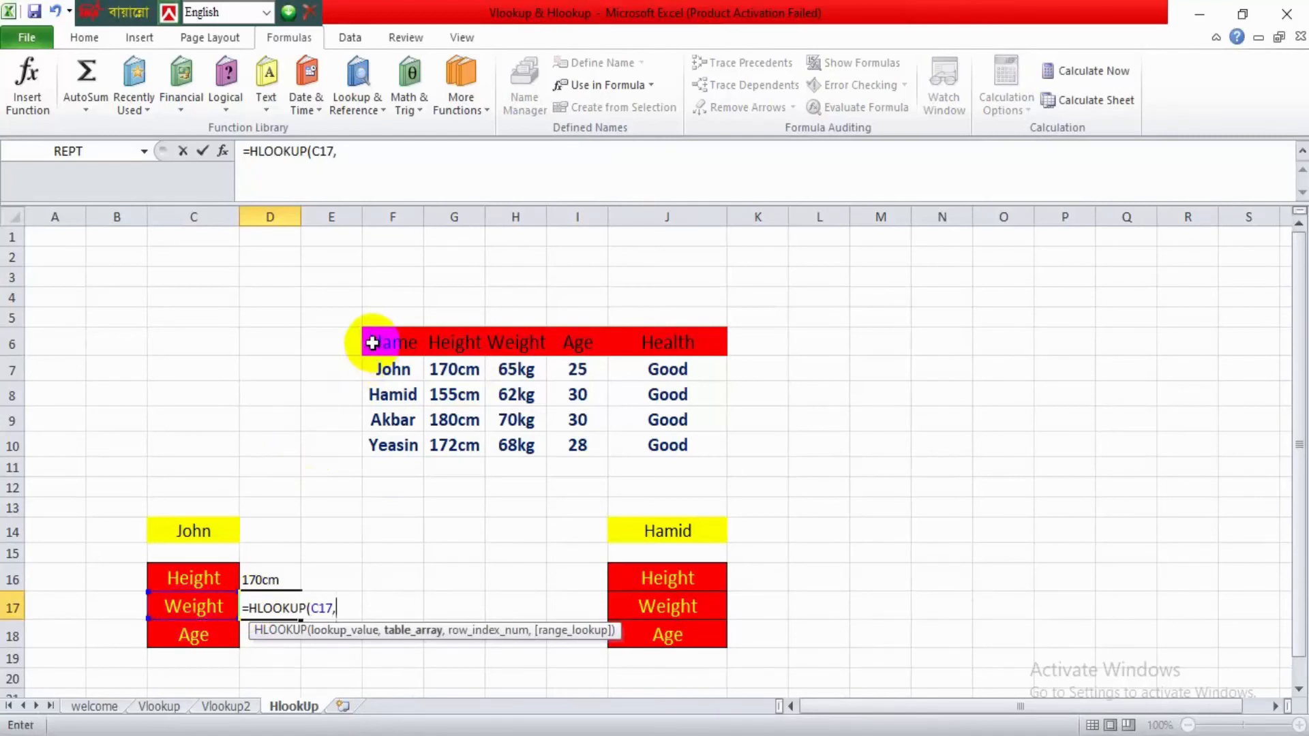
Complete the D17 formula with table array F6:J10, row index 2 and FALSE for an exact match.
left_click_drag(372, 343, 647, 441)
type(",2")
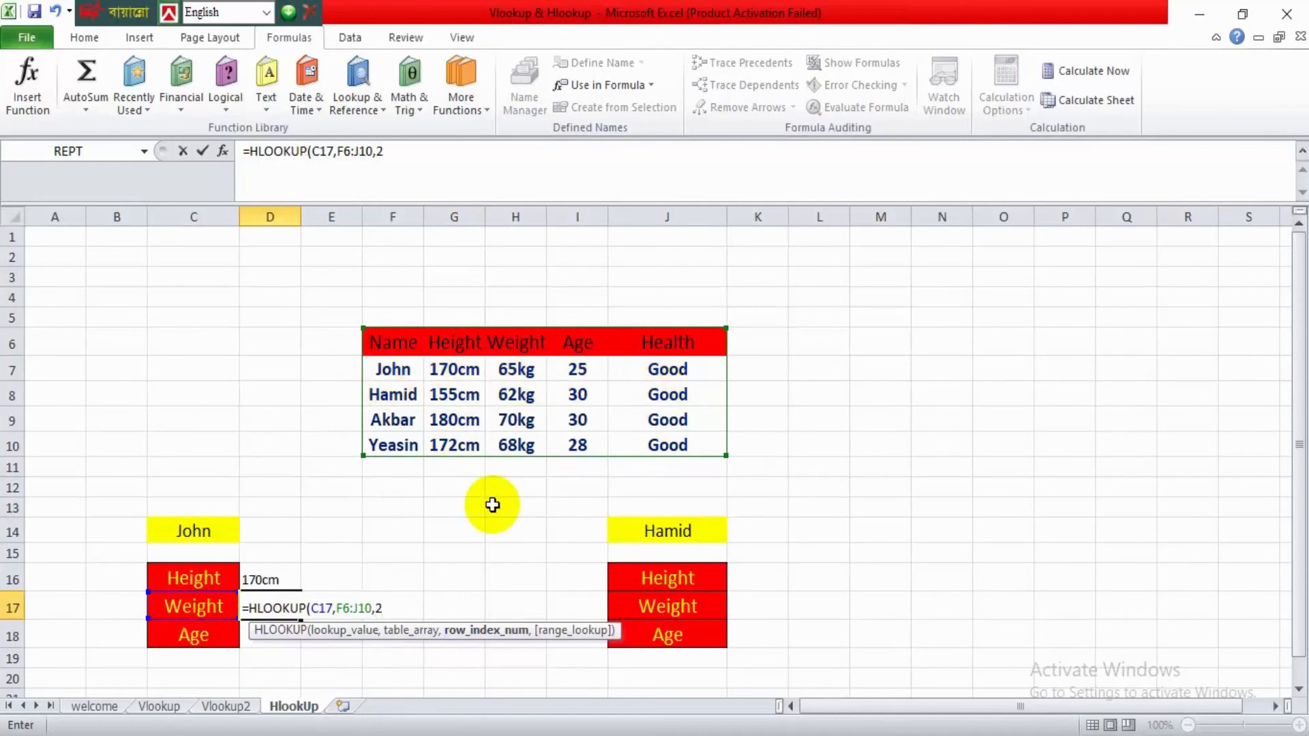
type(",")
double_click(435, 665)
type(")")
key("Return")
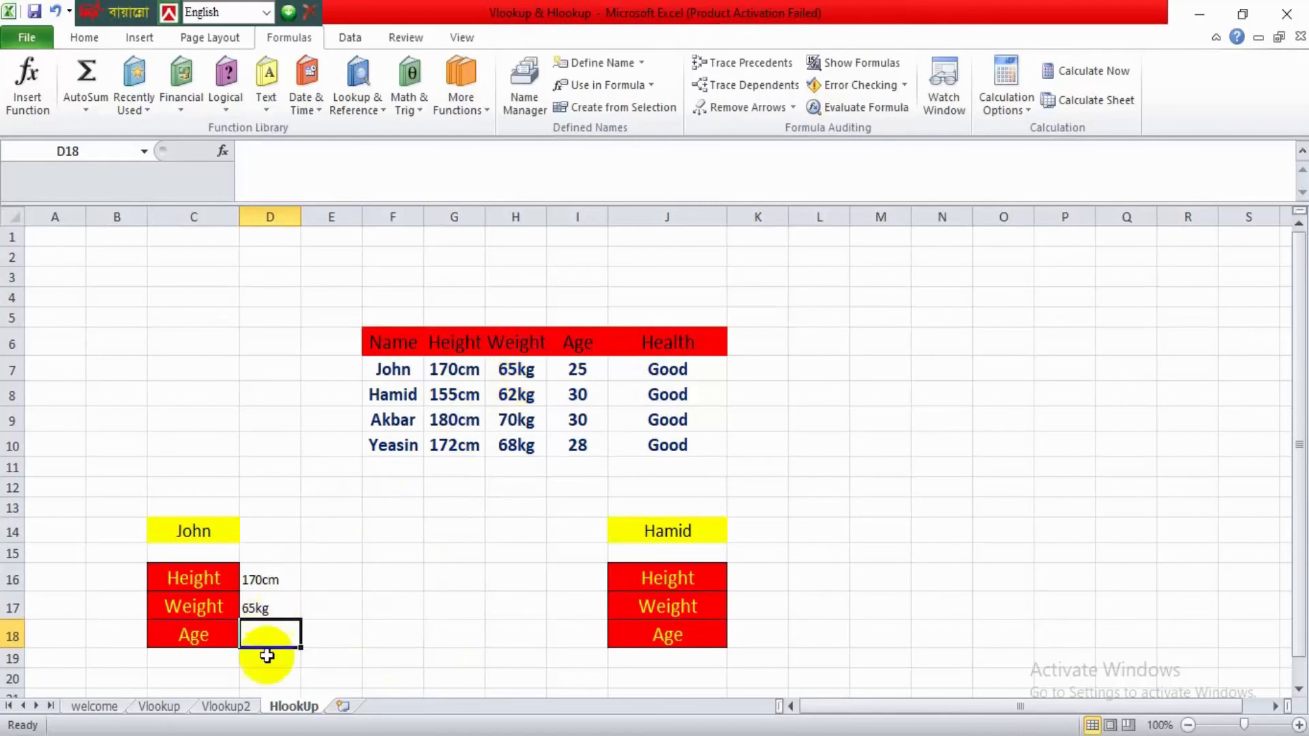
Start an HLOOKUP formula in D18 with the Age label in C18 as the lookup value.
type("=")
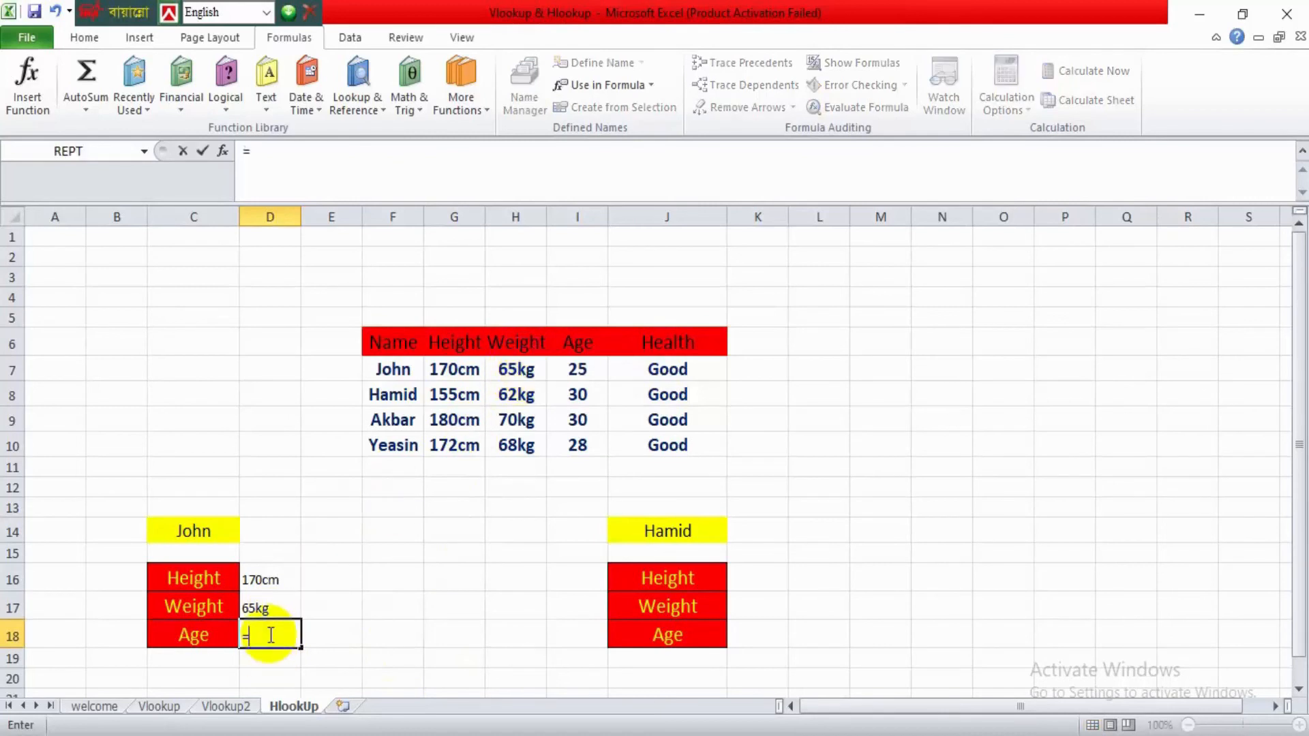
type("hl")
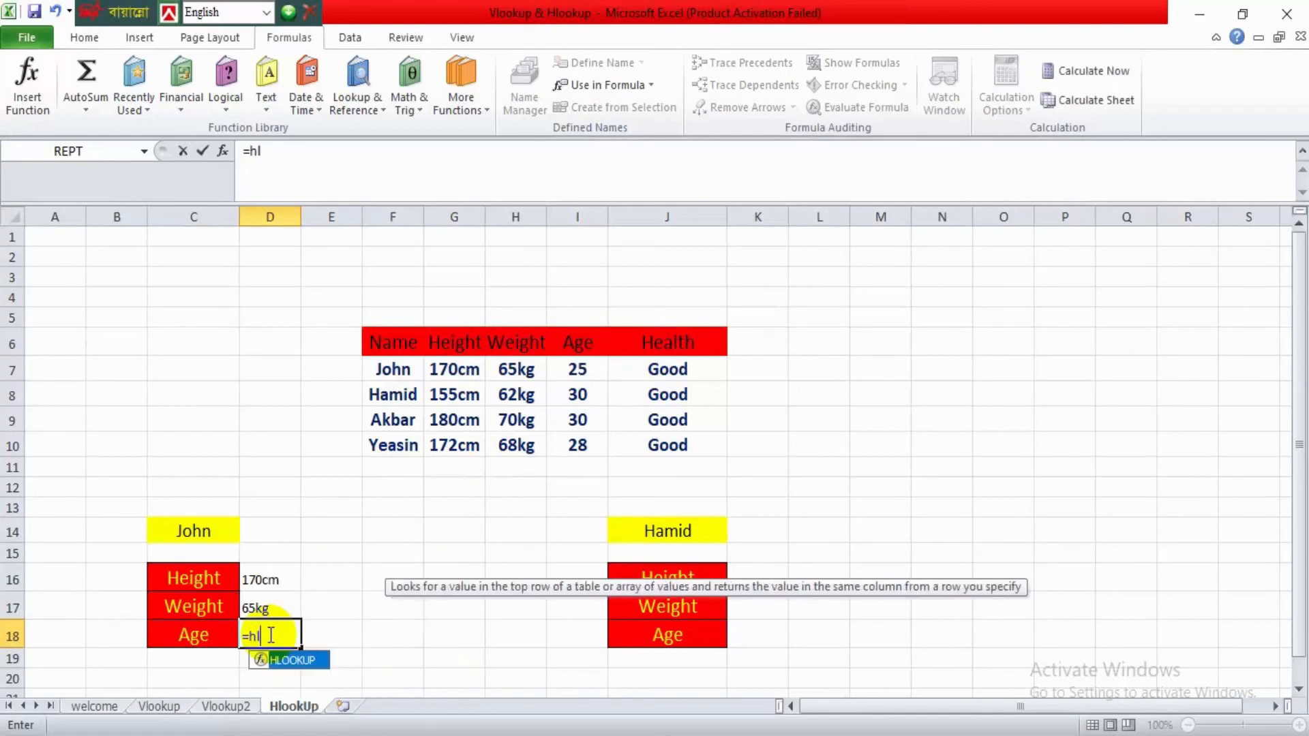
key("Tab")
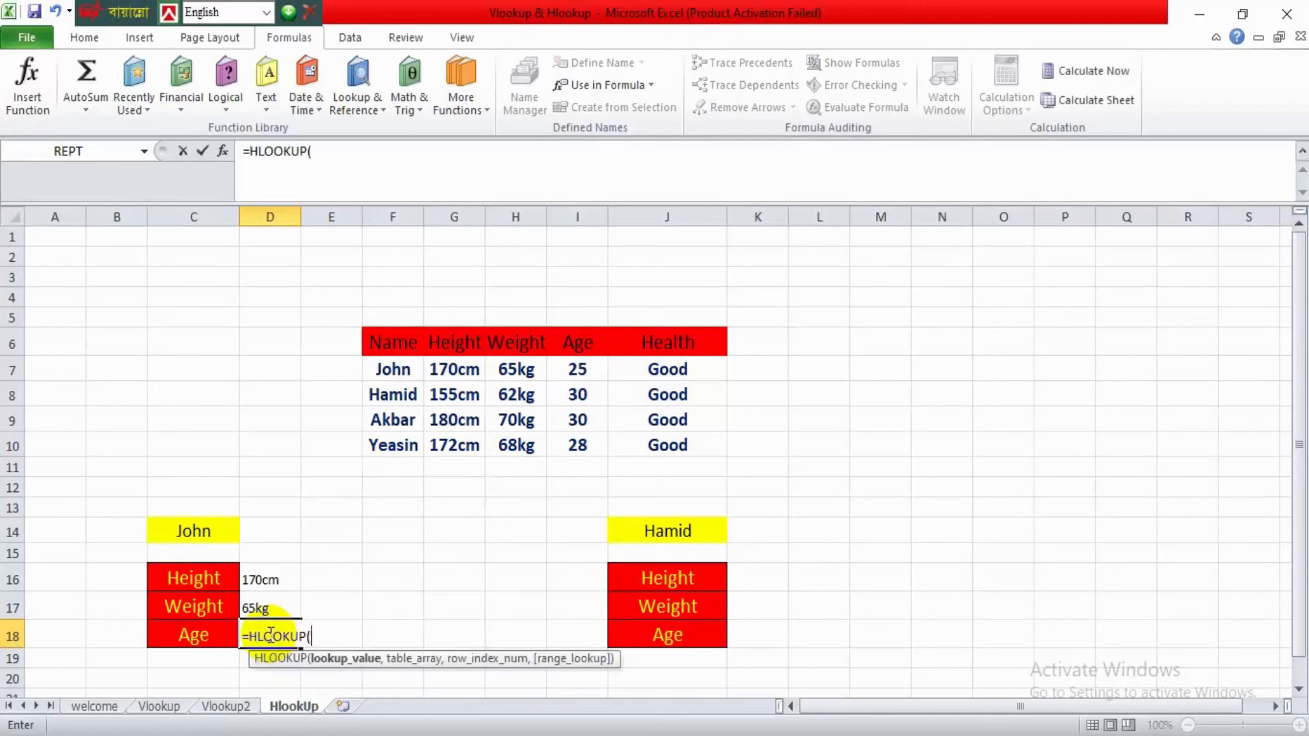
left_click(194, 642)
type(",")
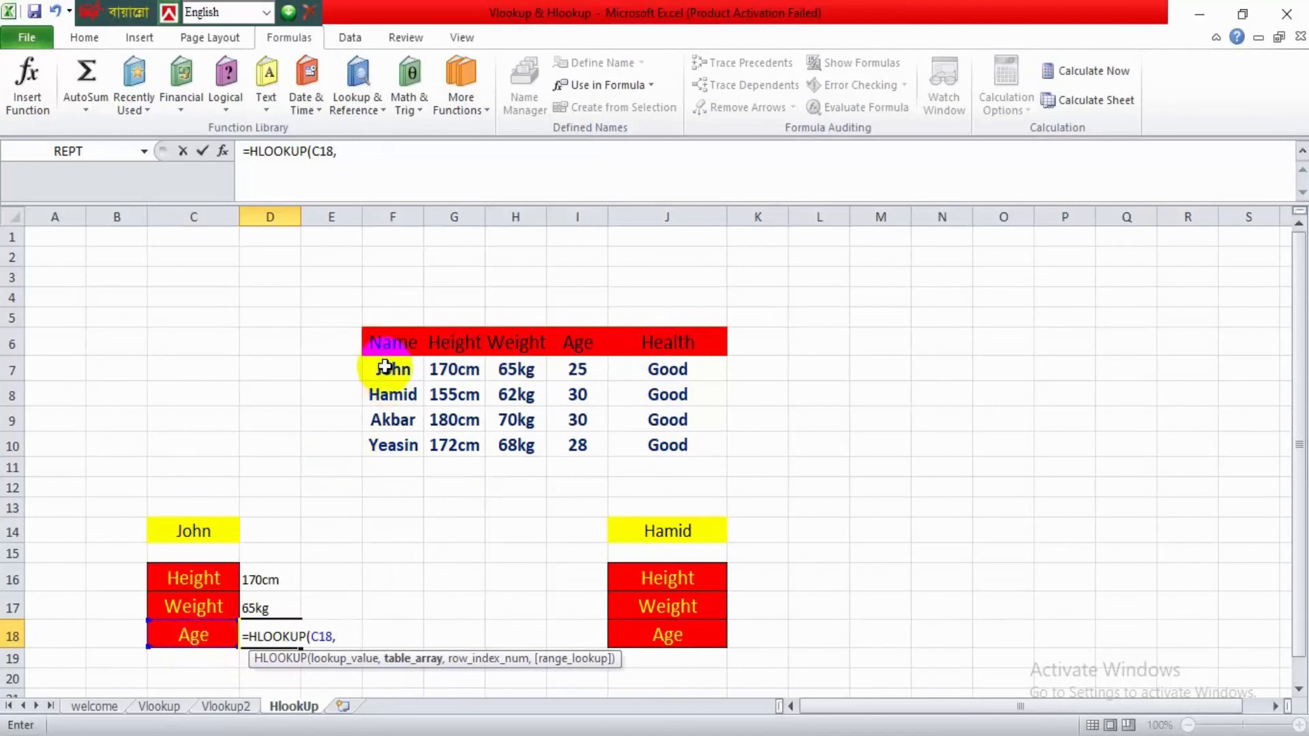
Complete the D18 formula with table array F6:J10, row index 2 and FALSE for an exact match, and check it against I7.
left_click(377, 346)
left_click_drag(377, 346, 654, 447)
type(",")
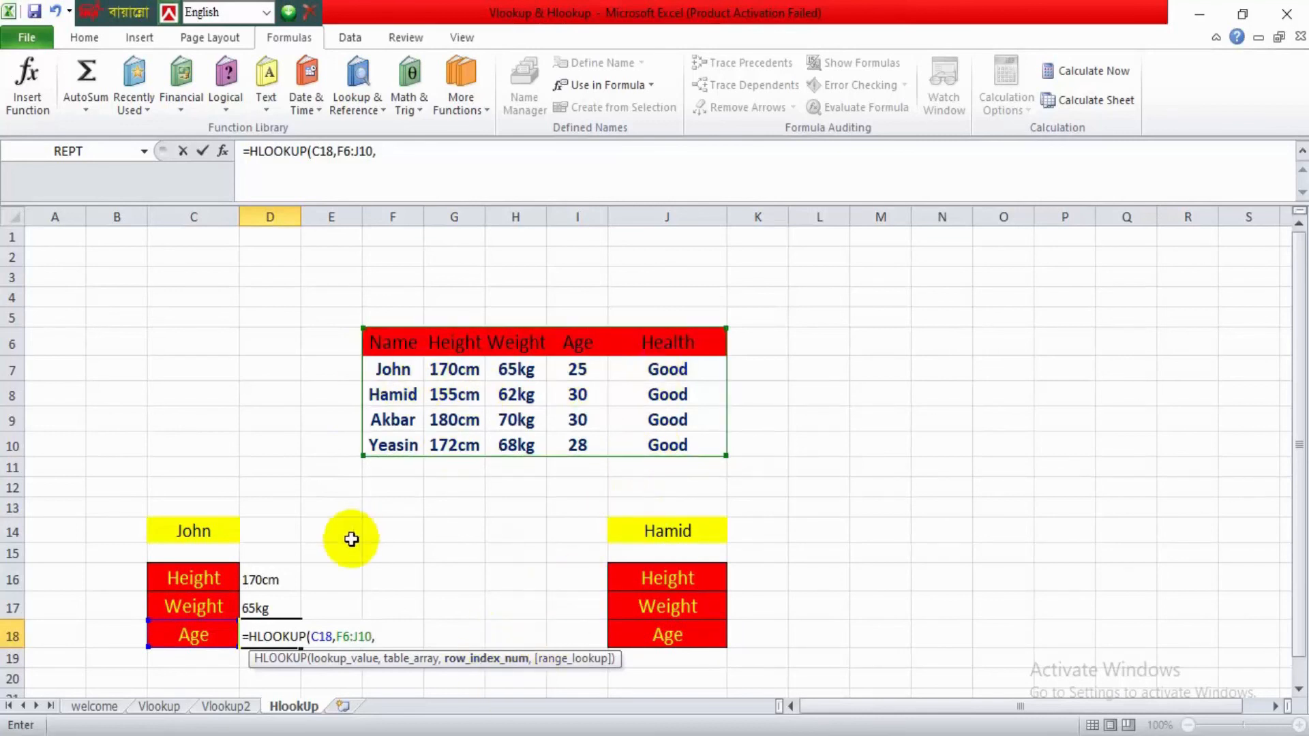
type("2,")
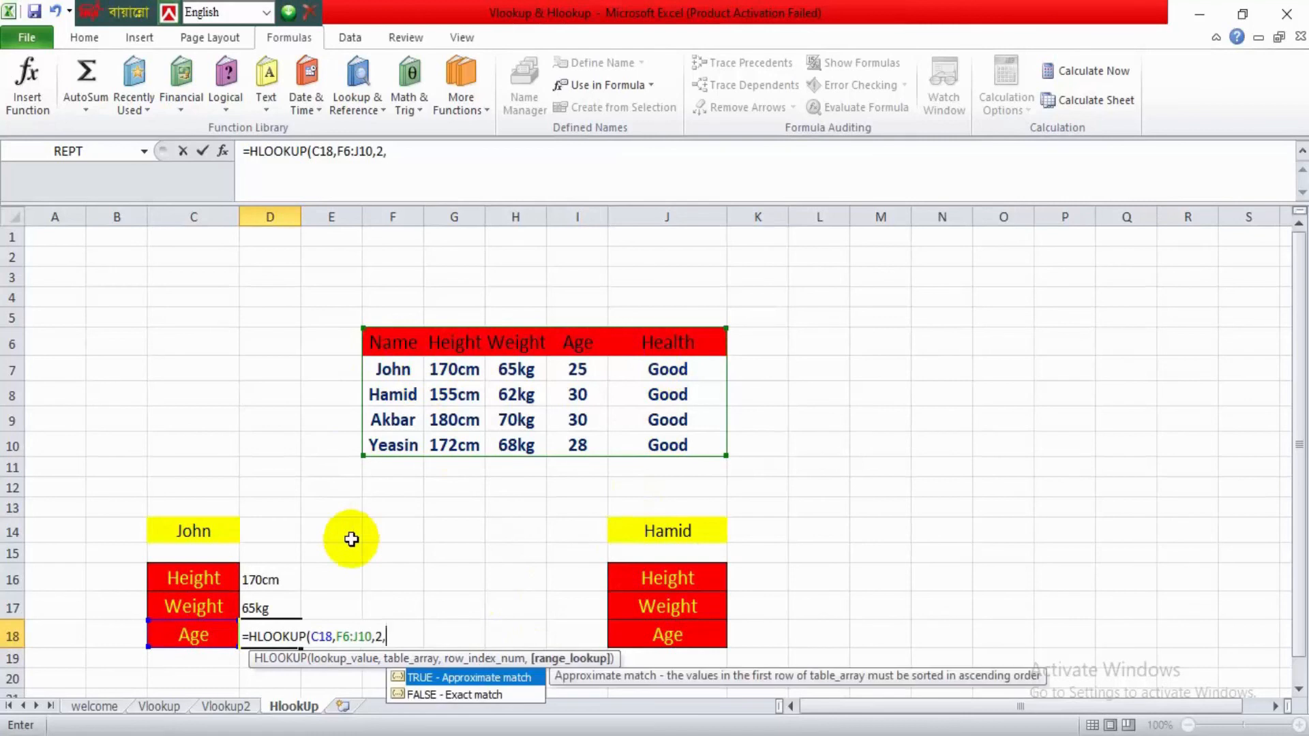
left_click(443, 695)
double_click(443, 694)
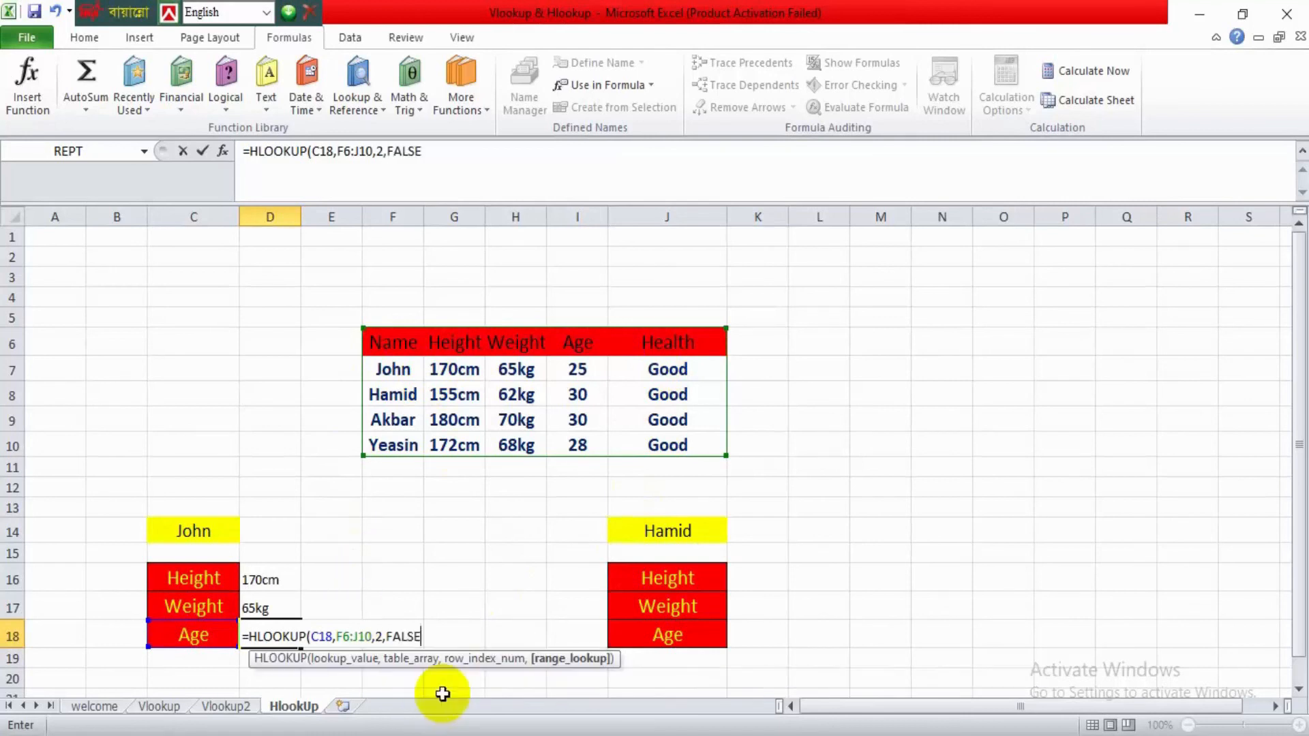
type(")")
key("Return")
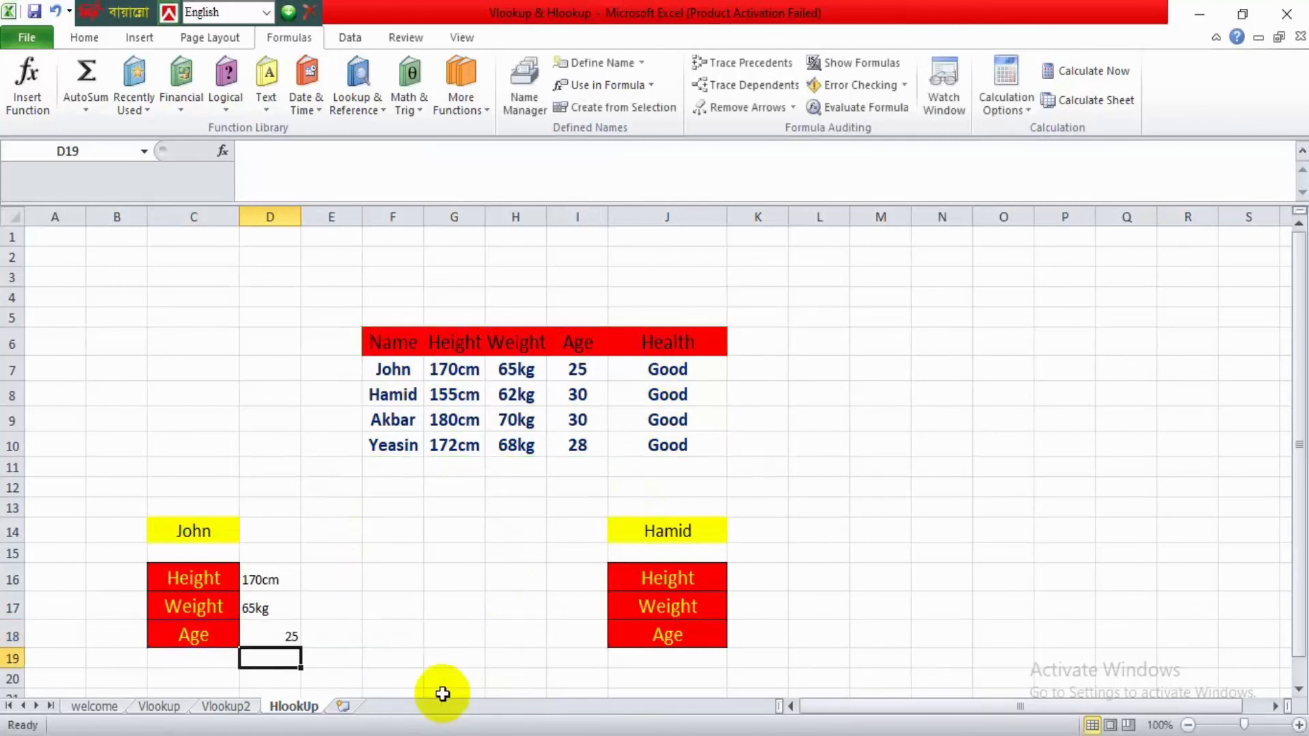
left_click(271, 633)
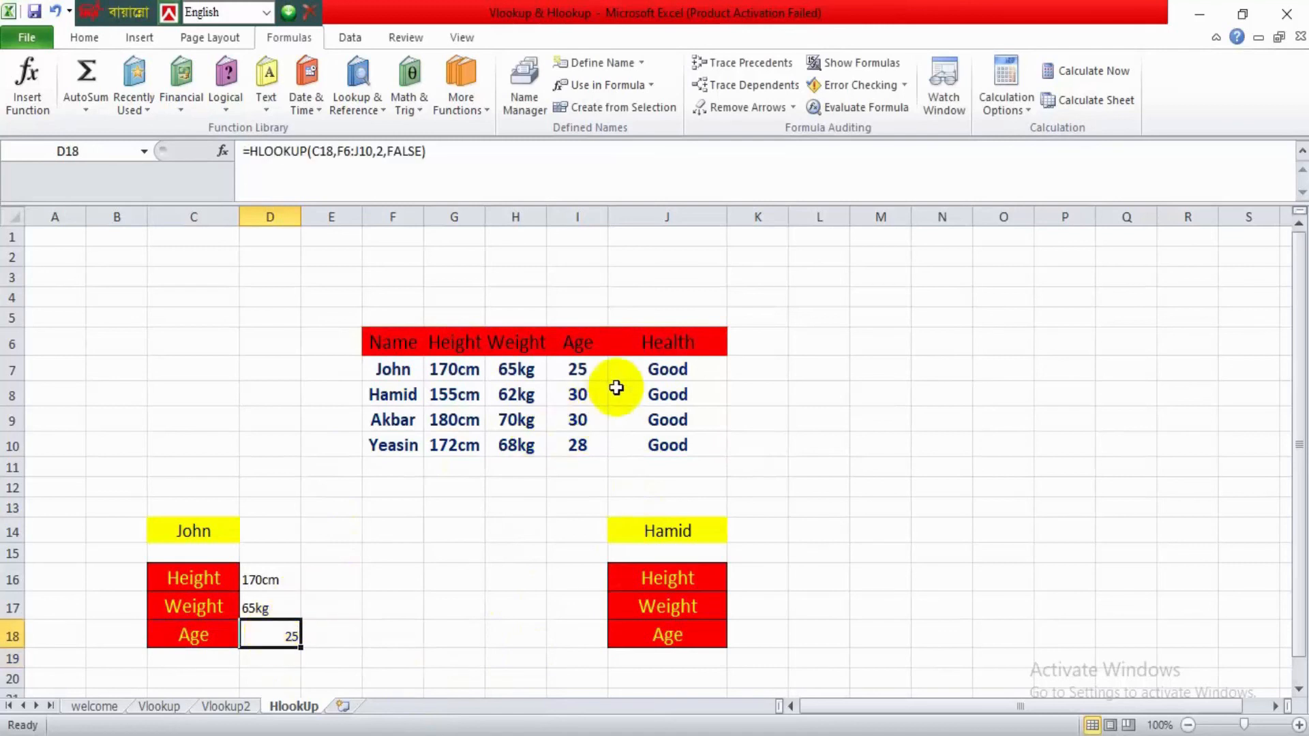
left_click(576, 368)
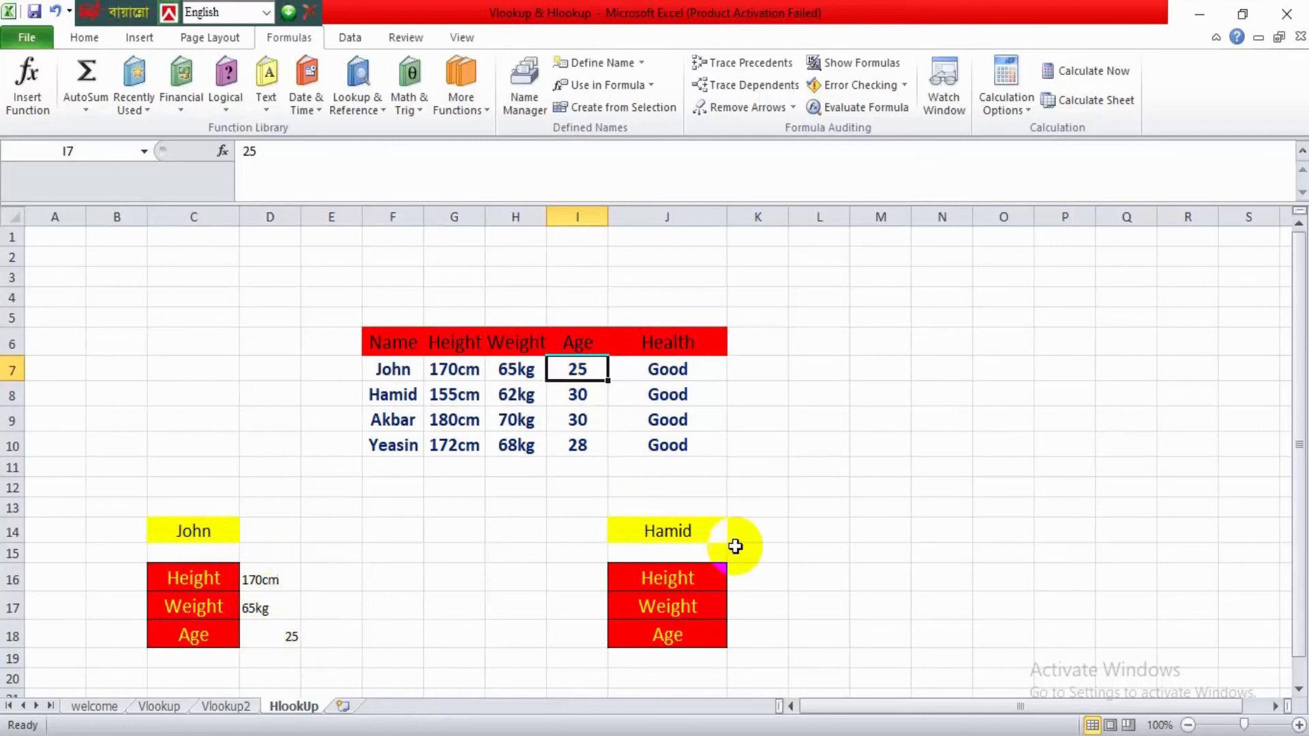
Start an HLOOKUP formula in K16 with the Height label in J16 as the lookup value.
left_click(772, 581)
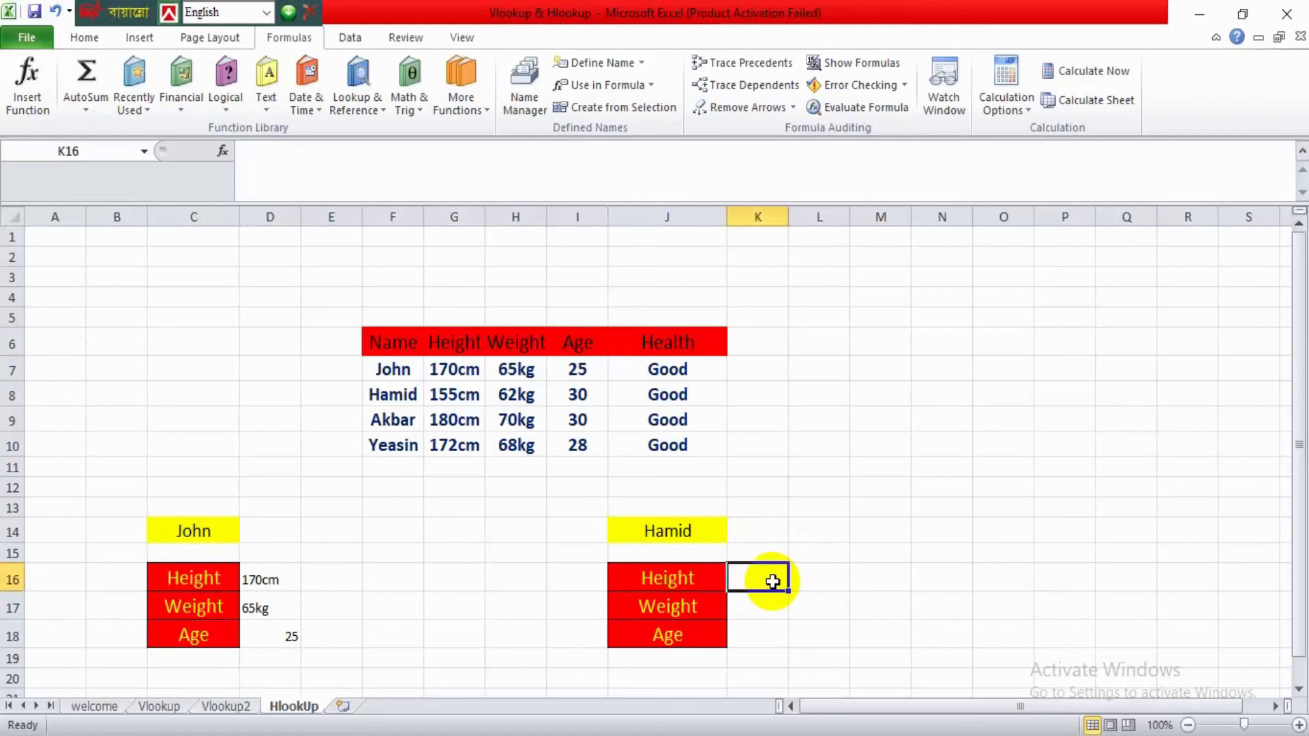
type("=hl")
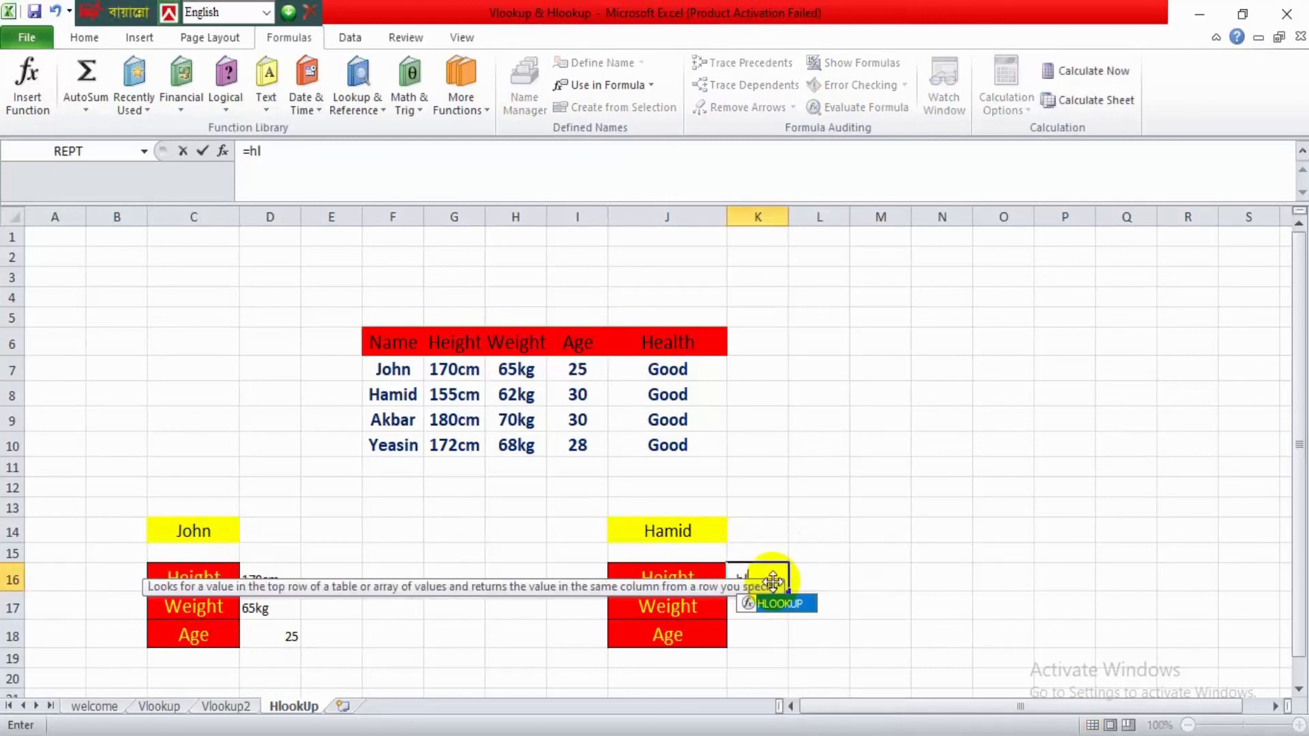
key("Tab")
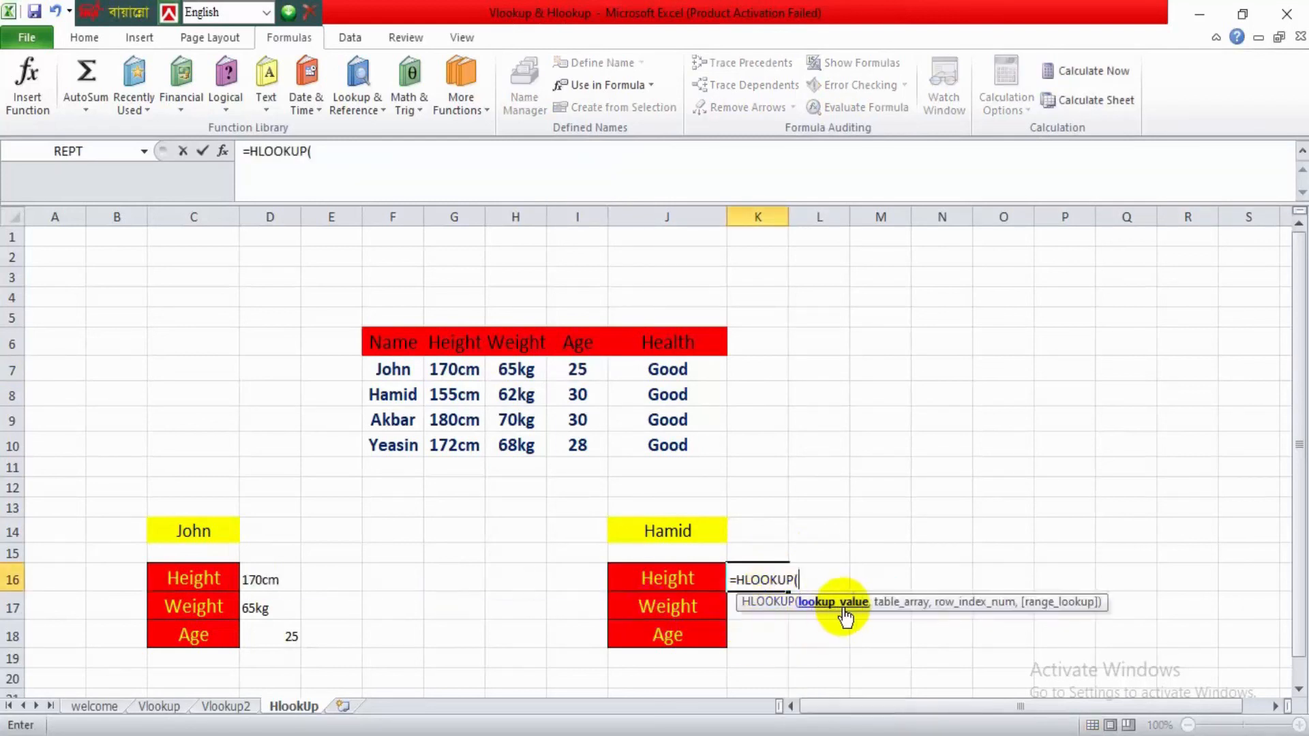
left_click(686, 581)
type(",")
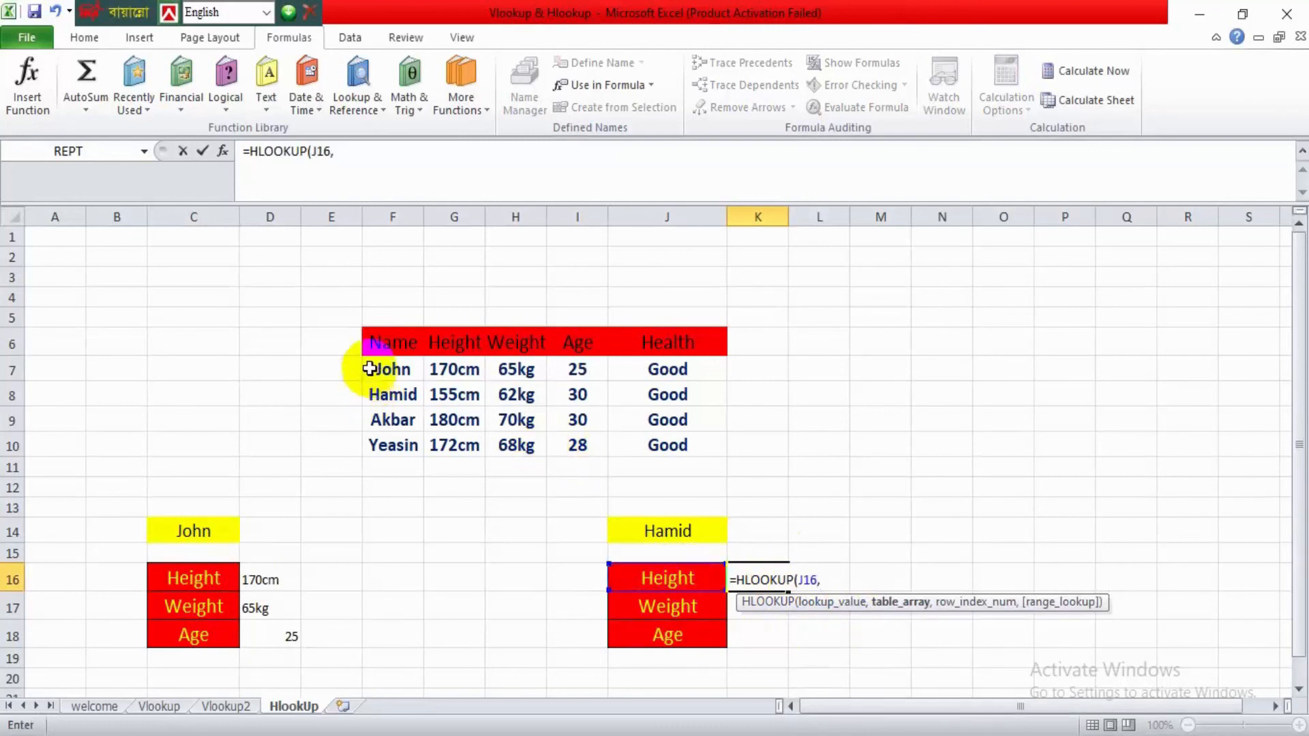
Complete the K16 formula with table array F6:J10, row index 3 and FALSE for an exact match.
left_click_drag(375, 341, 637, 447)
type(",")
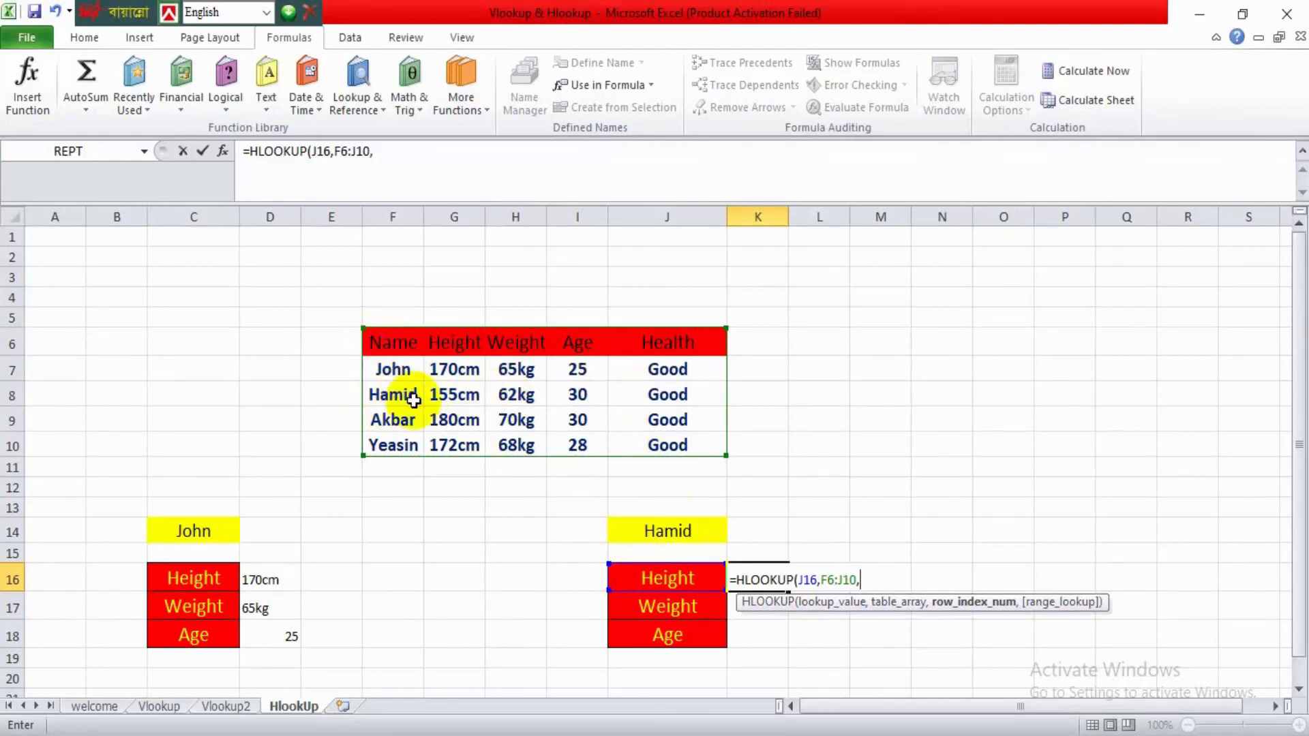
type(",")
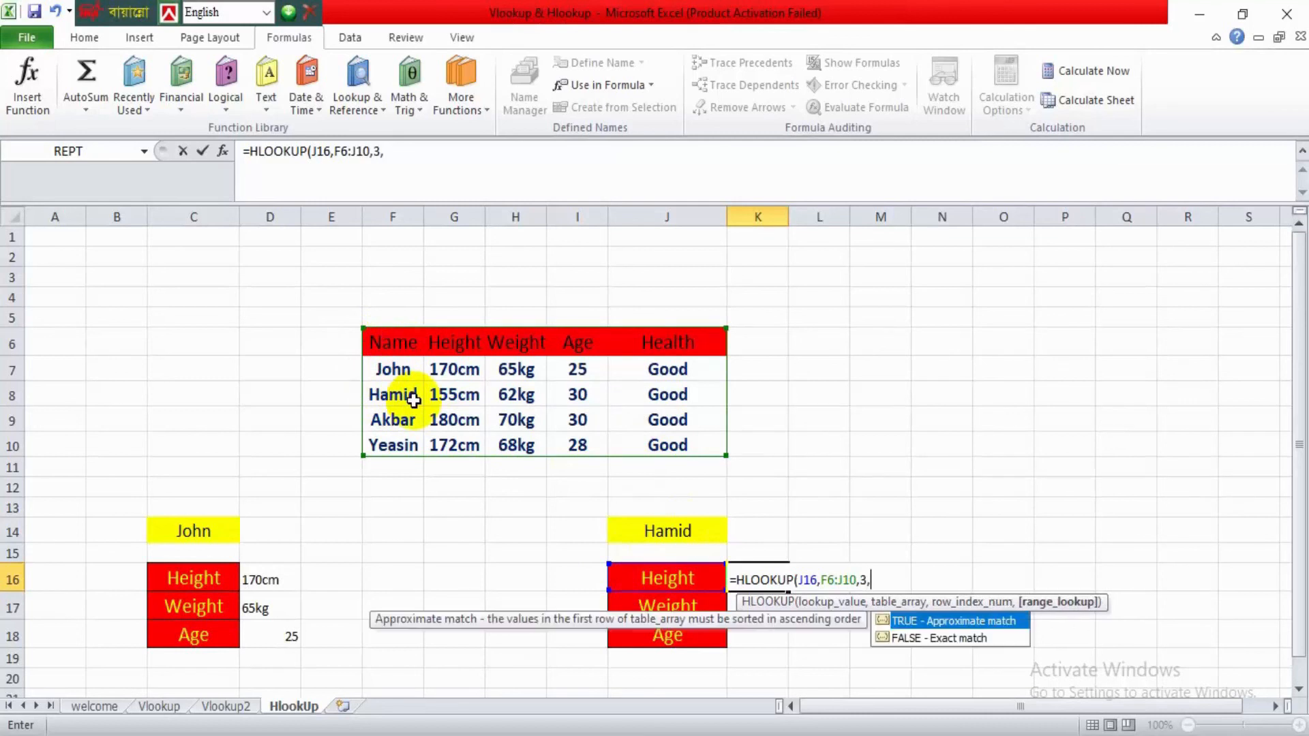
double_click(925, 637)
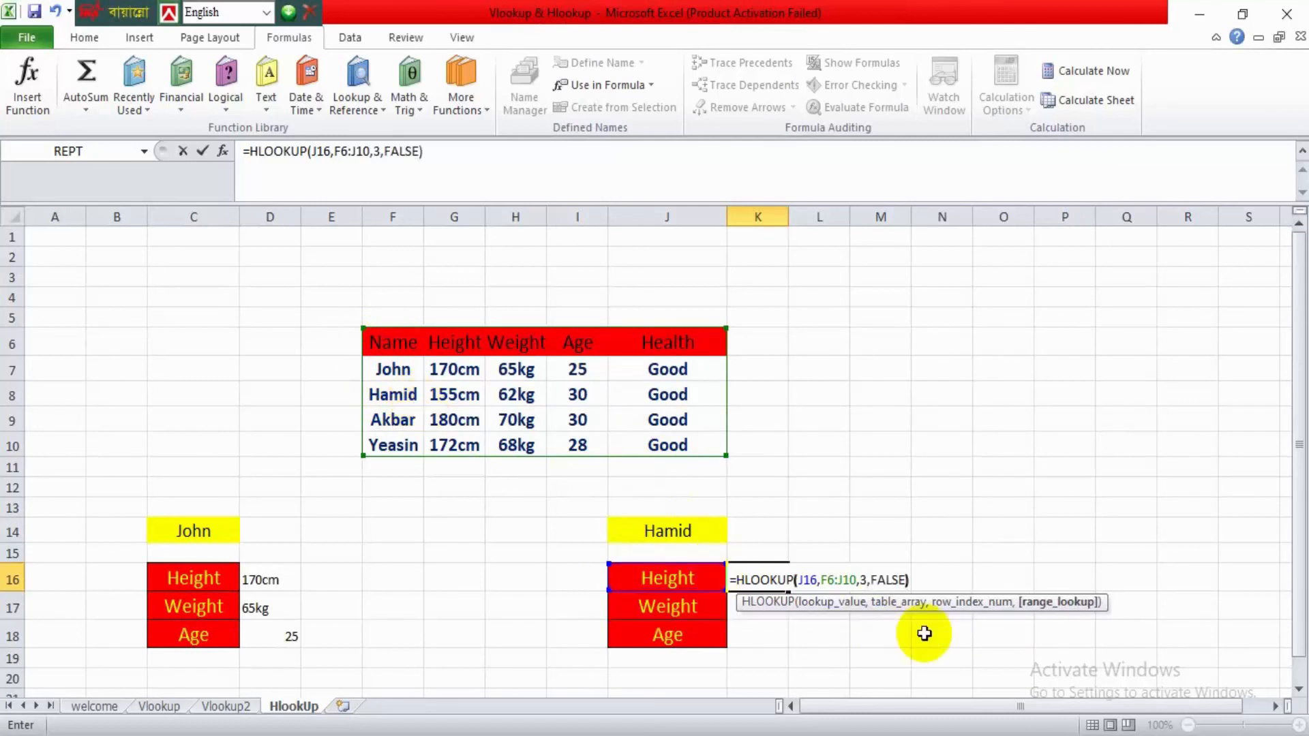
type(")")
key("Return")
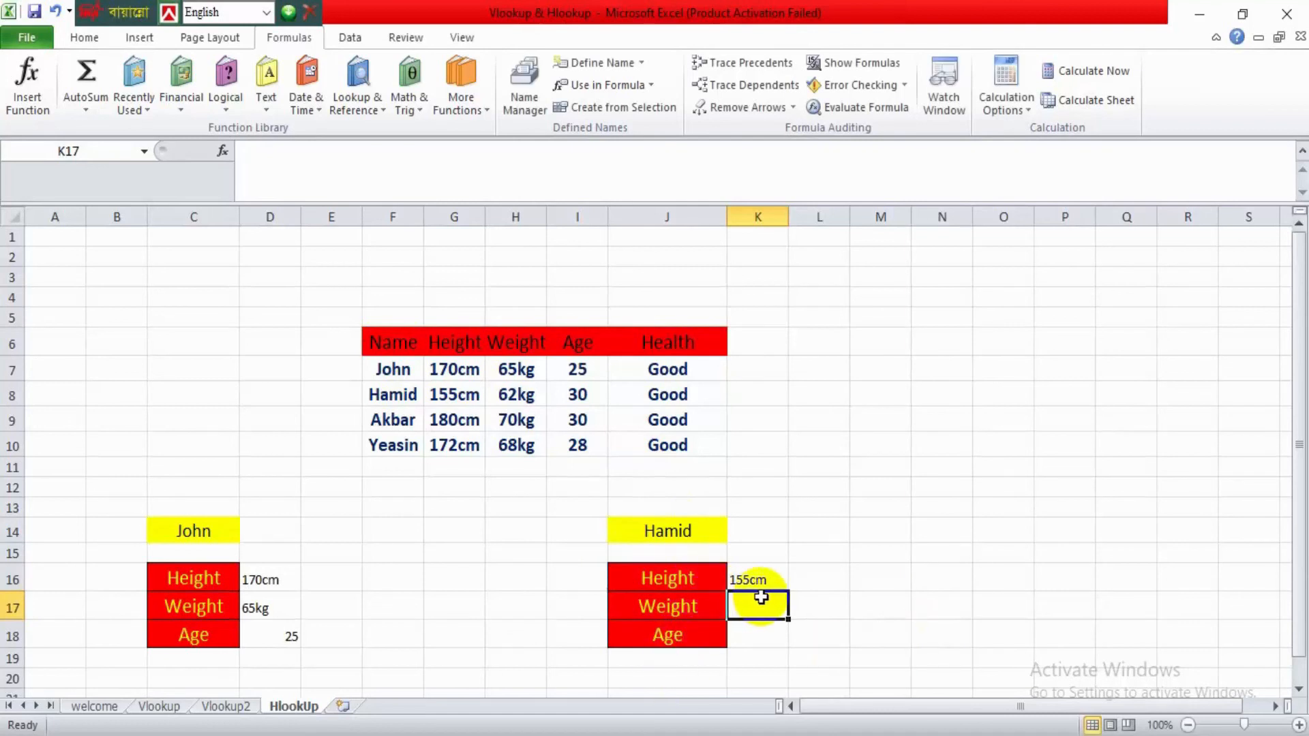
Check the K16 result against G8 and review the second person's weight and age in H8 and I8.
left_click(446, 395)
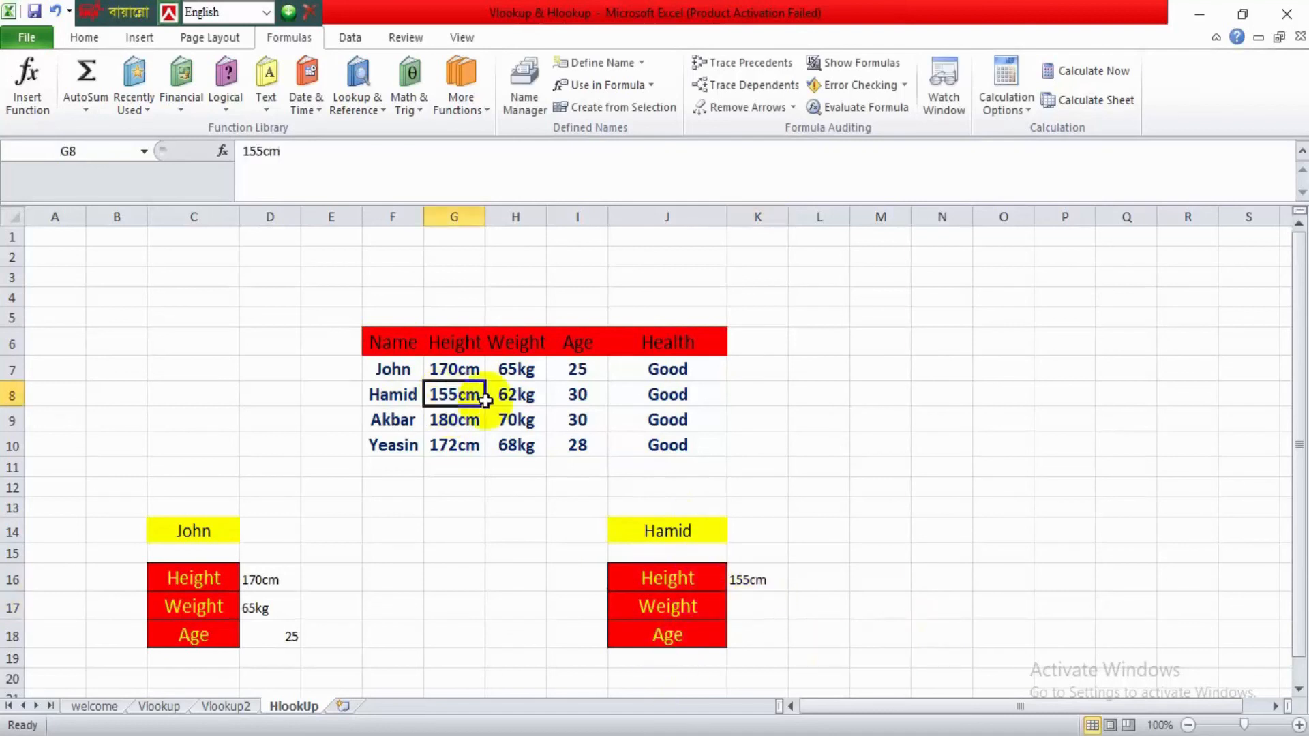
left_click(518, 399)
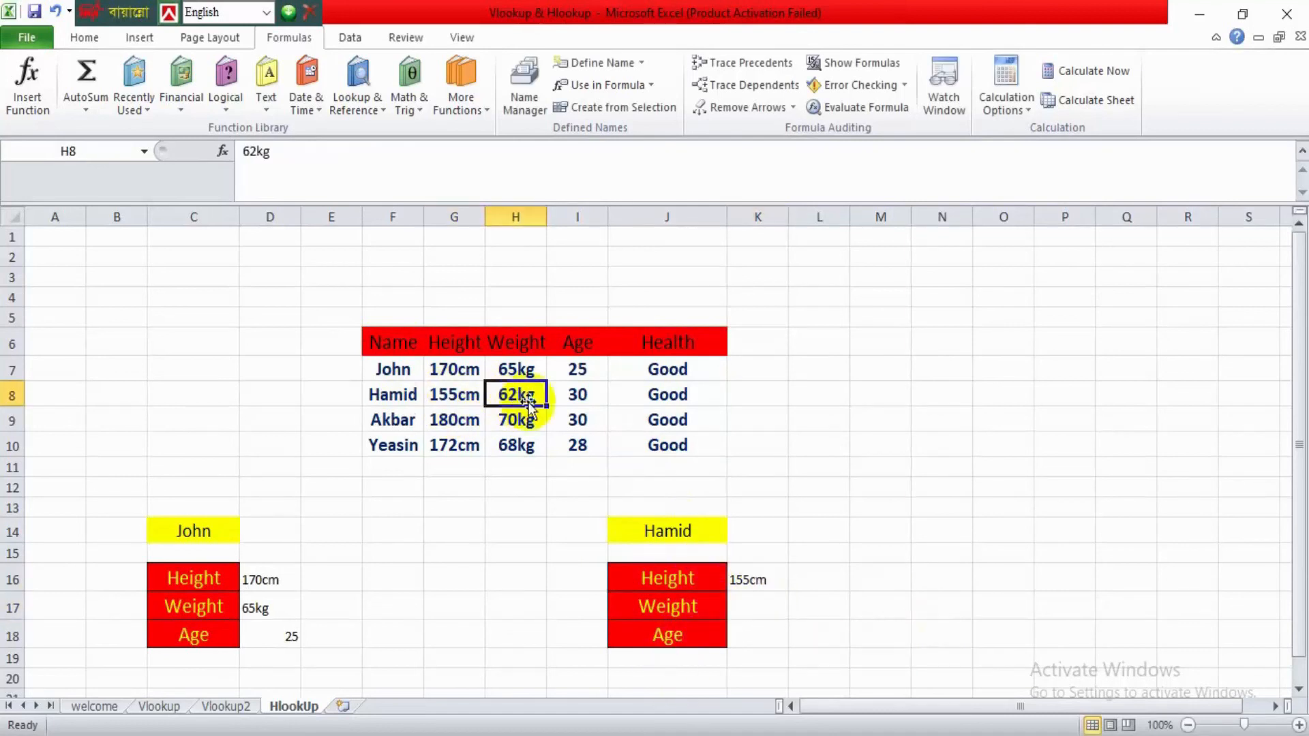
left_click(576, 397)
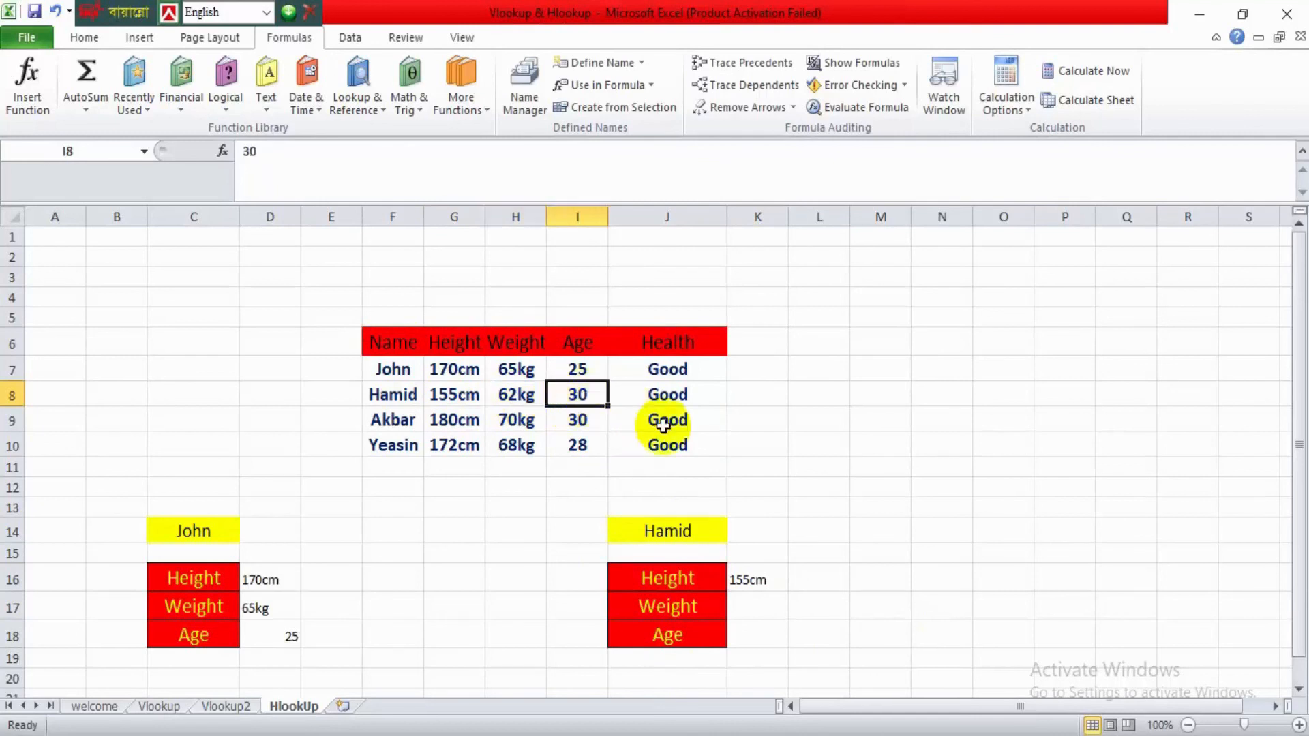
left_click(750, 608)
left_click(749, 660)
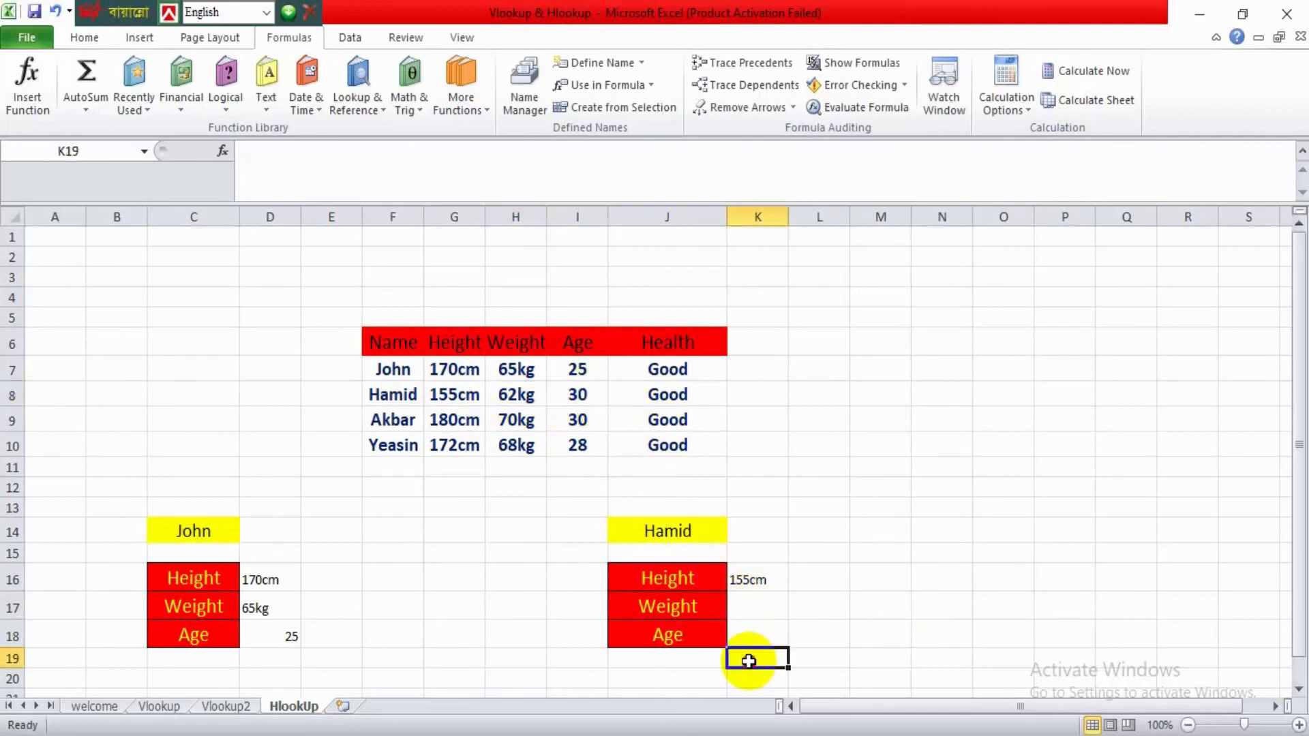